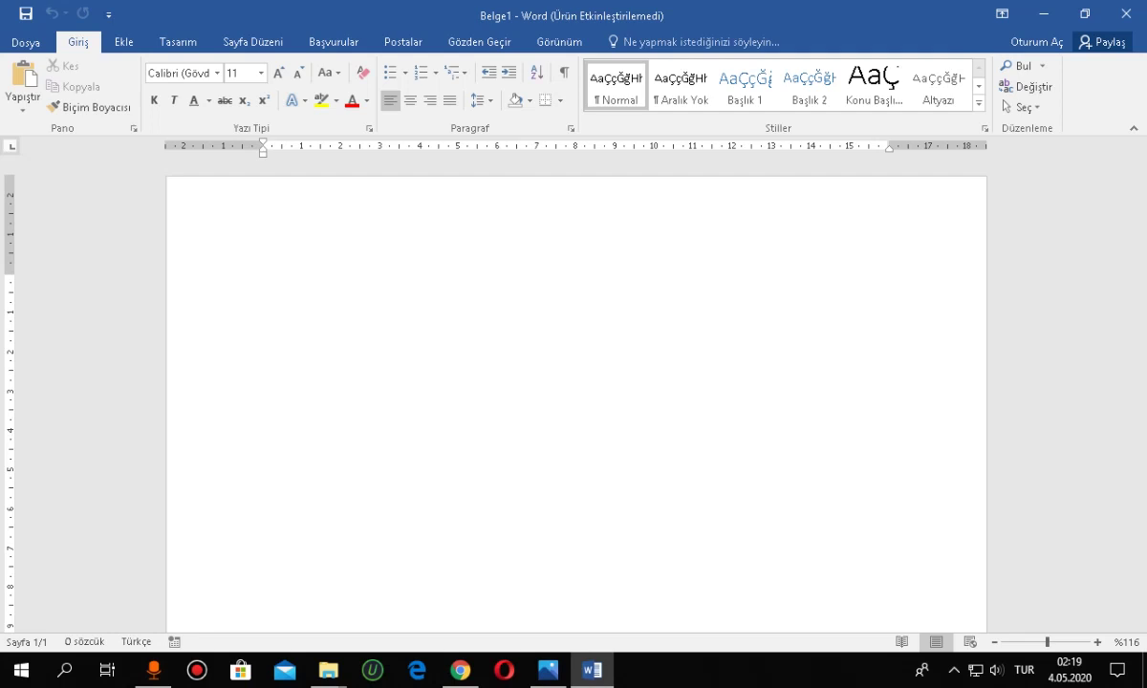
Type BİLGİSAYAR on the first line of the blank document
type("BİLGİSAYA")
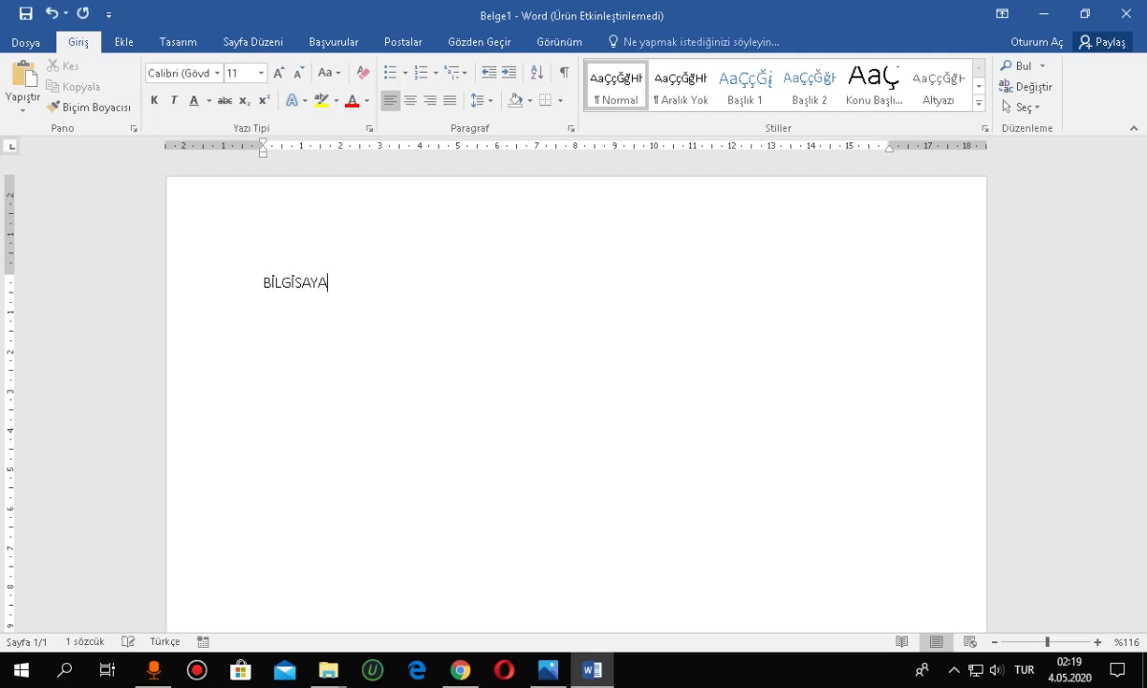
type("R")
Number BİLGİSAYAR with the 1./1.1./1.1.1. multilevel style and add DONANIM as item 1.1
left_click(455, 72)
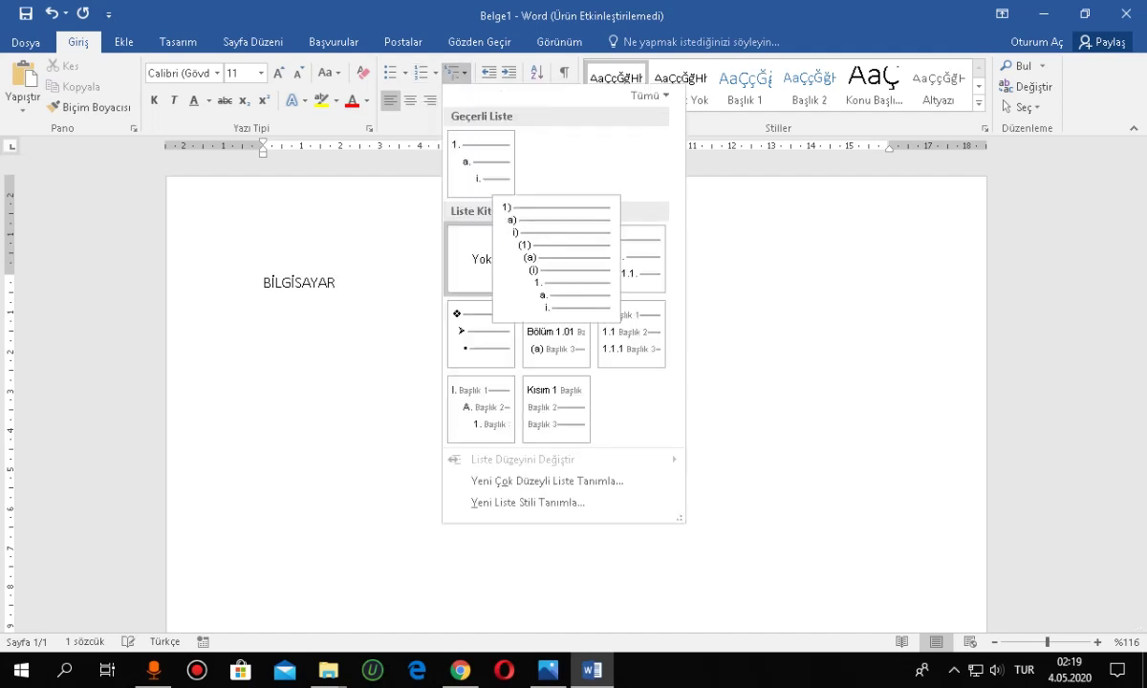
left_click(631, 258)
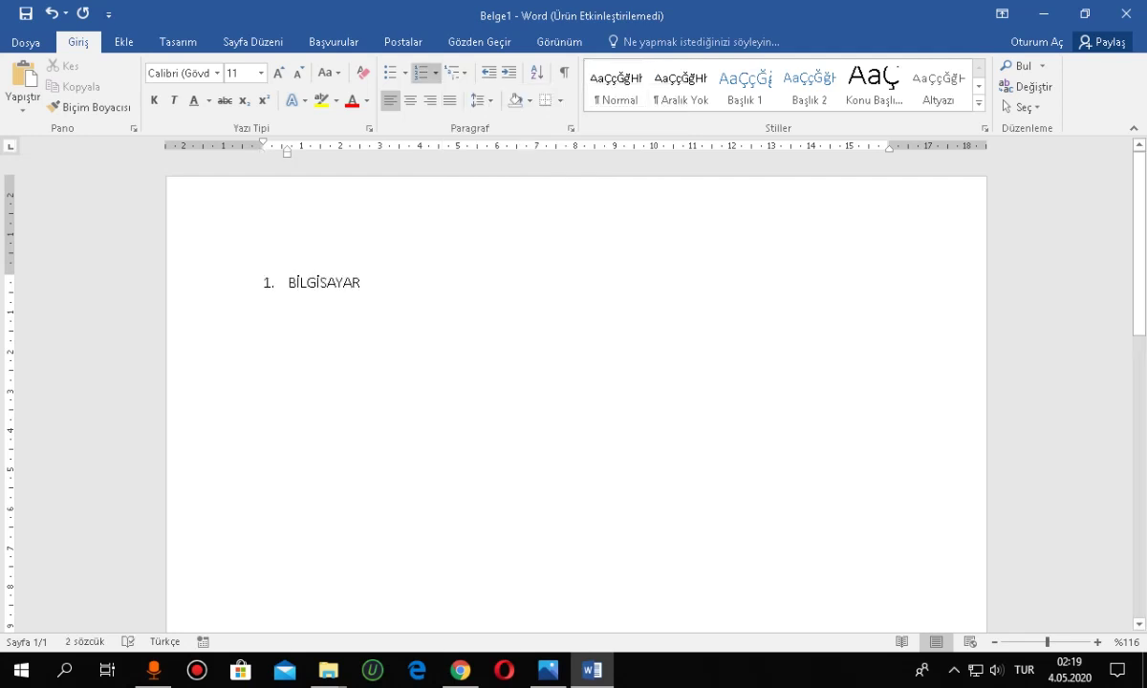
key("Return")
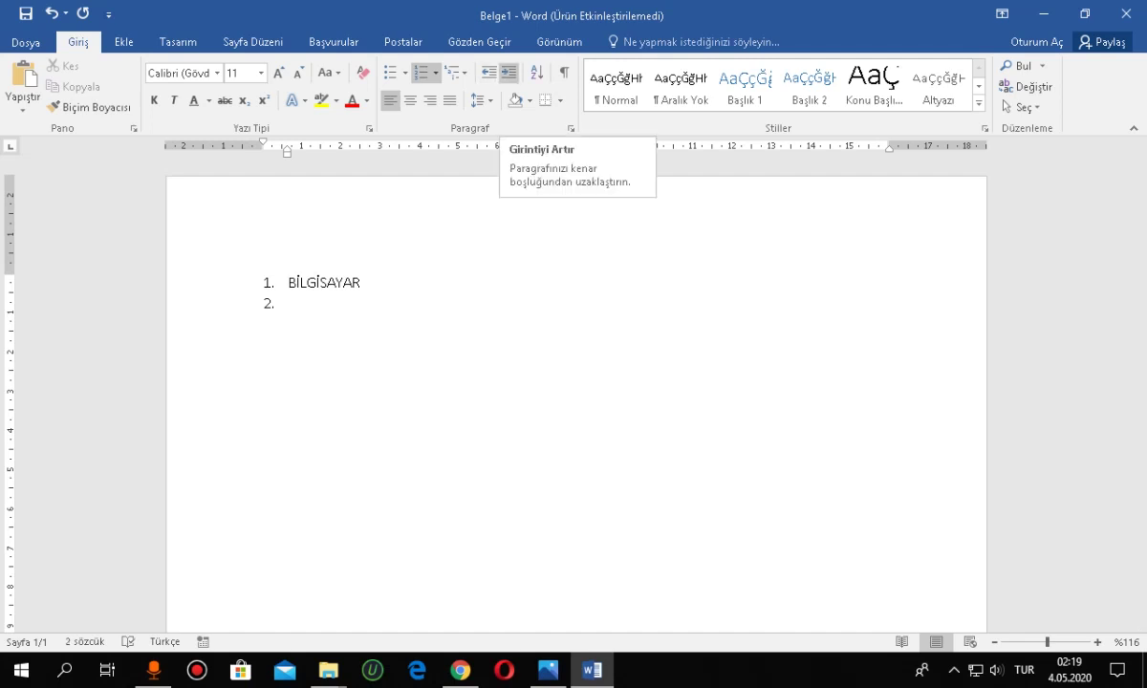
left_click(508, 73)
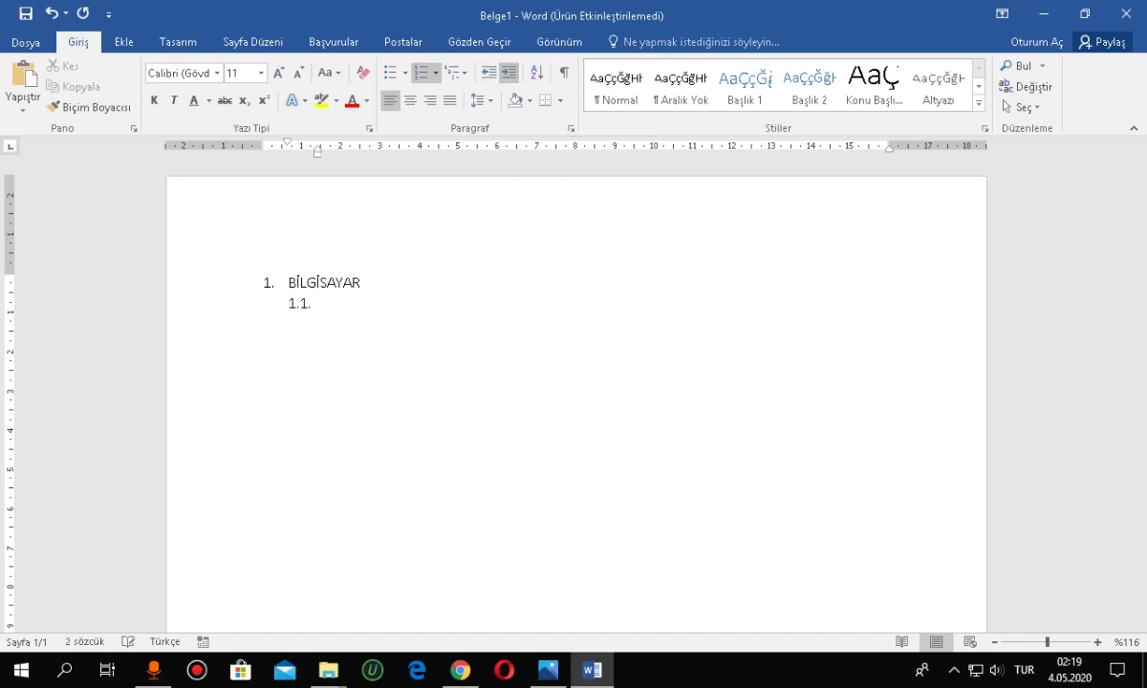
left_click(488, 73)
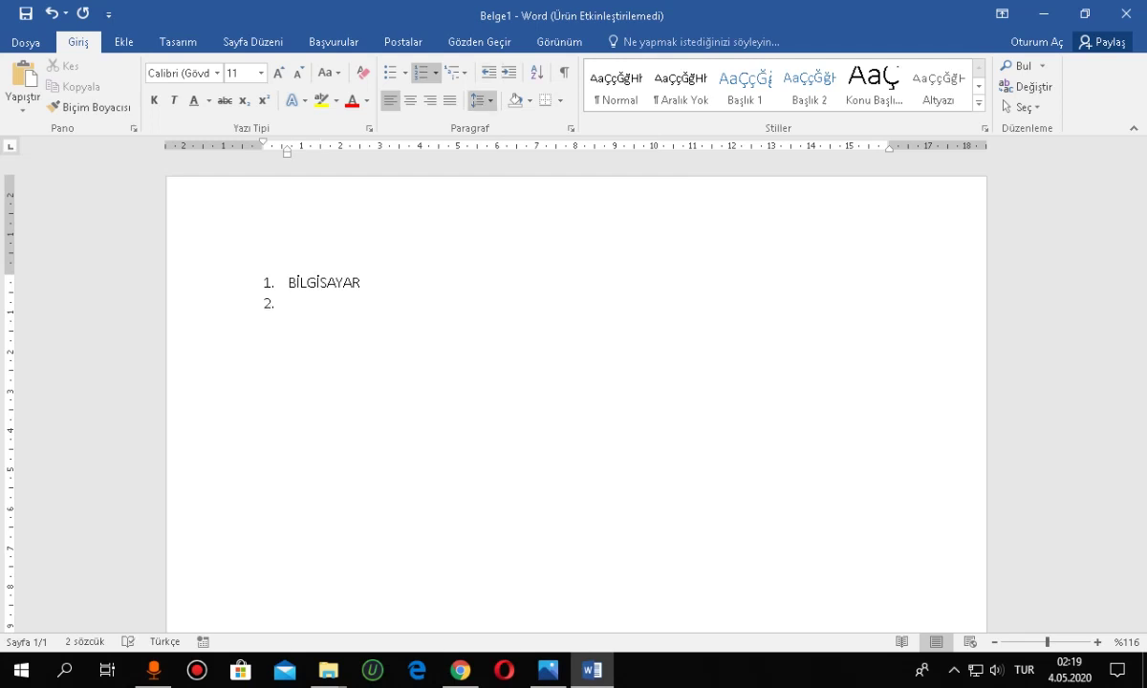
key("Tab")
type("DONANI")
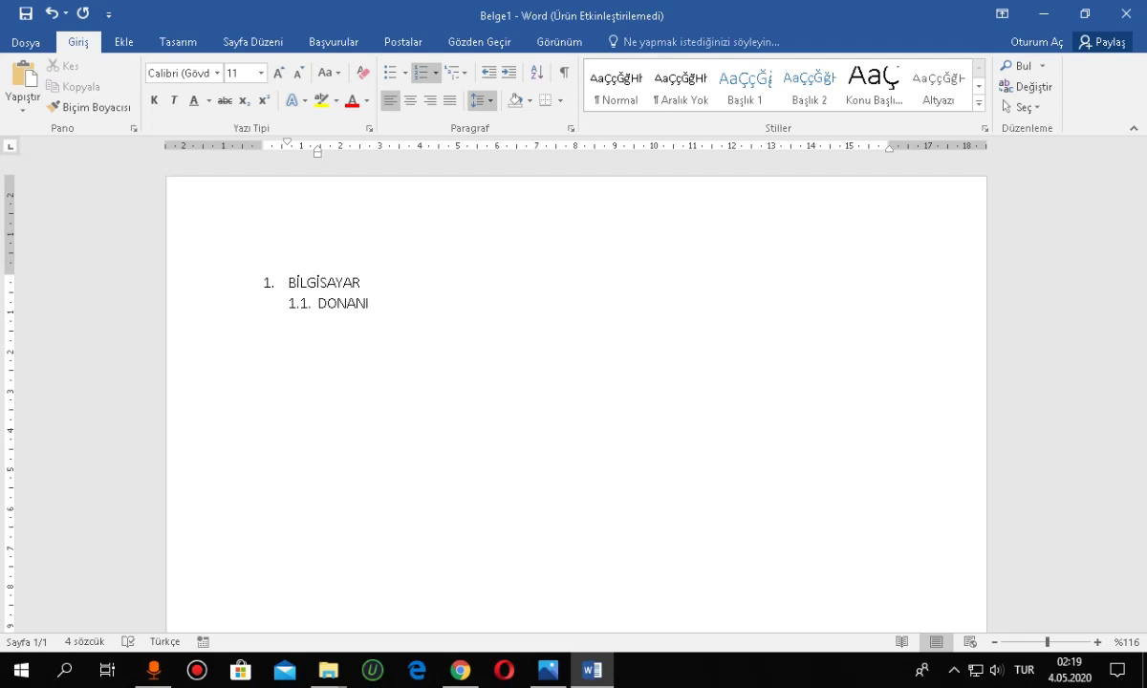
type("M")
key("Return")
Add İÇ DONANIM (1.1.1.) and DIŞ DONANIM (1.1.2.), plus an empty 1.1.1.1. line under İÇ DONANIM
key("Tab")
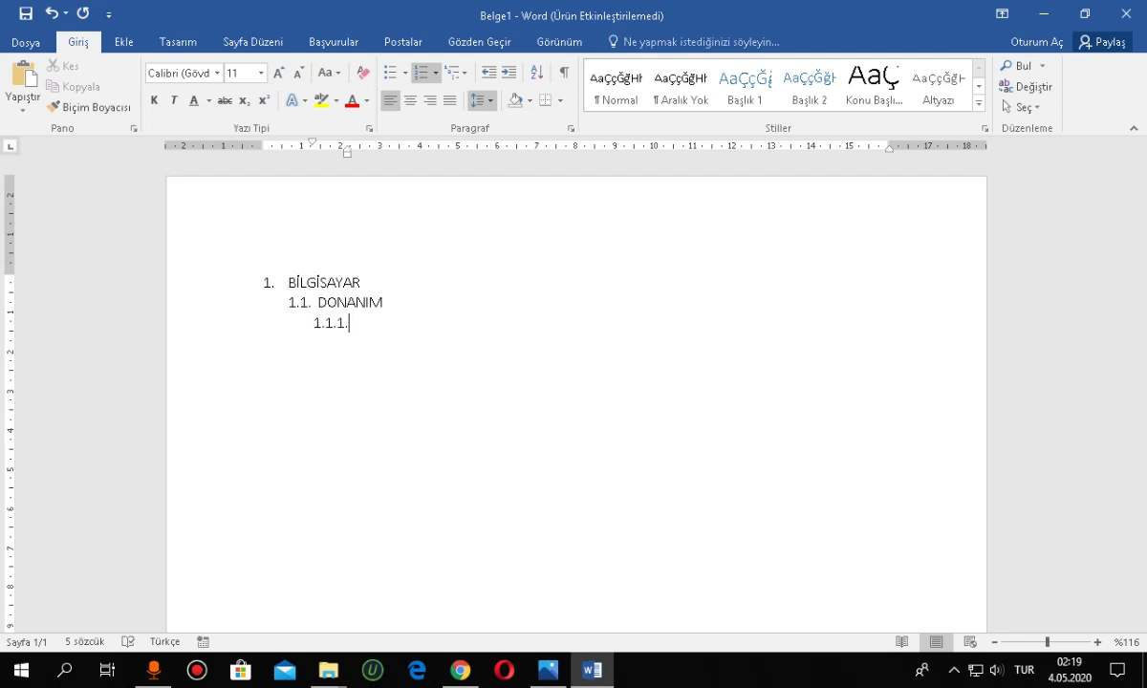
type("İÇ")
type(" DONANIM")
key("Return")
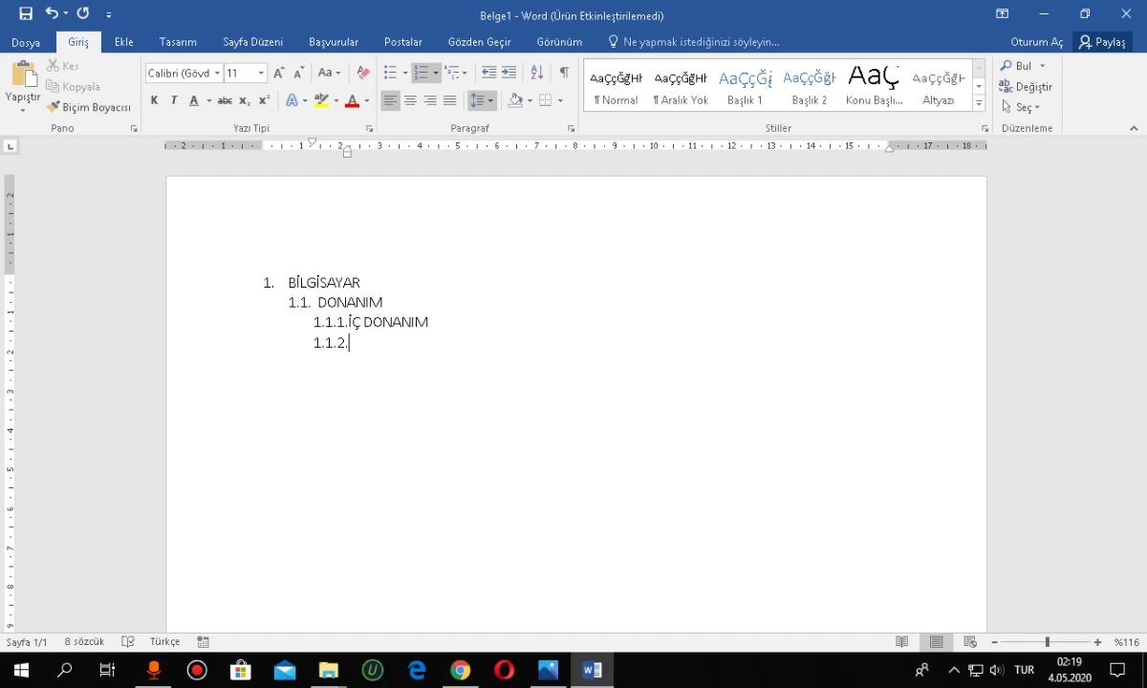
type("DIŞ")
type(" DONA")
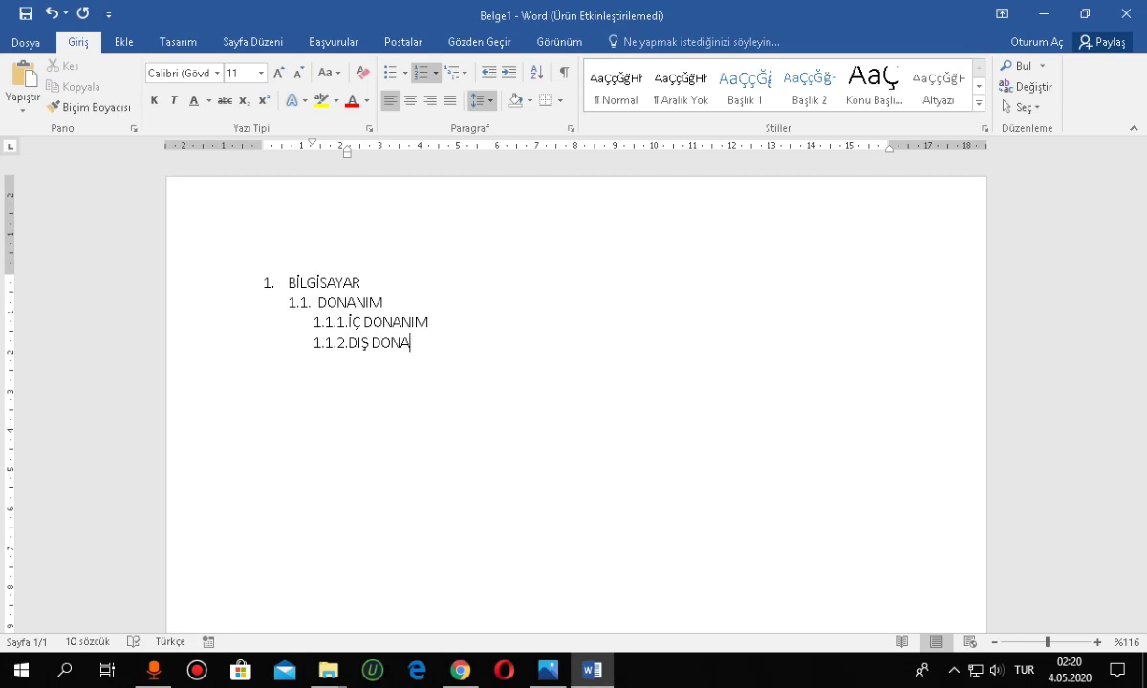
type("NIM")
left_click(428, 322)
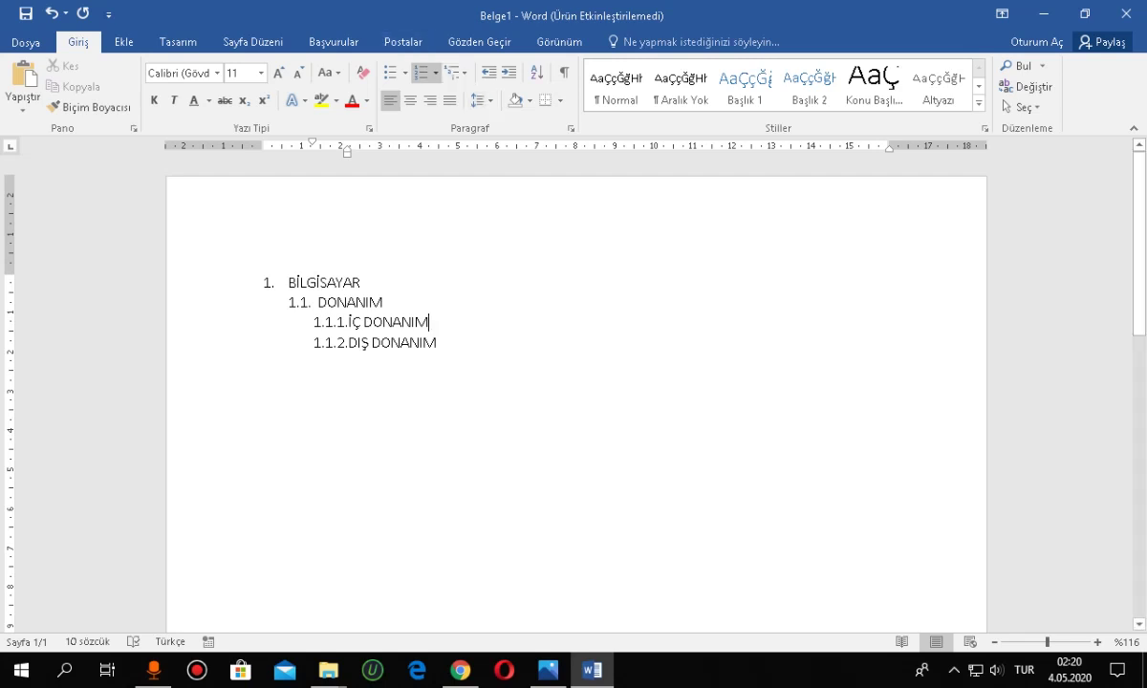
key("Return")
key("Tab")
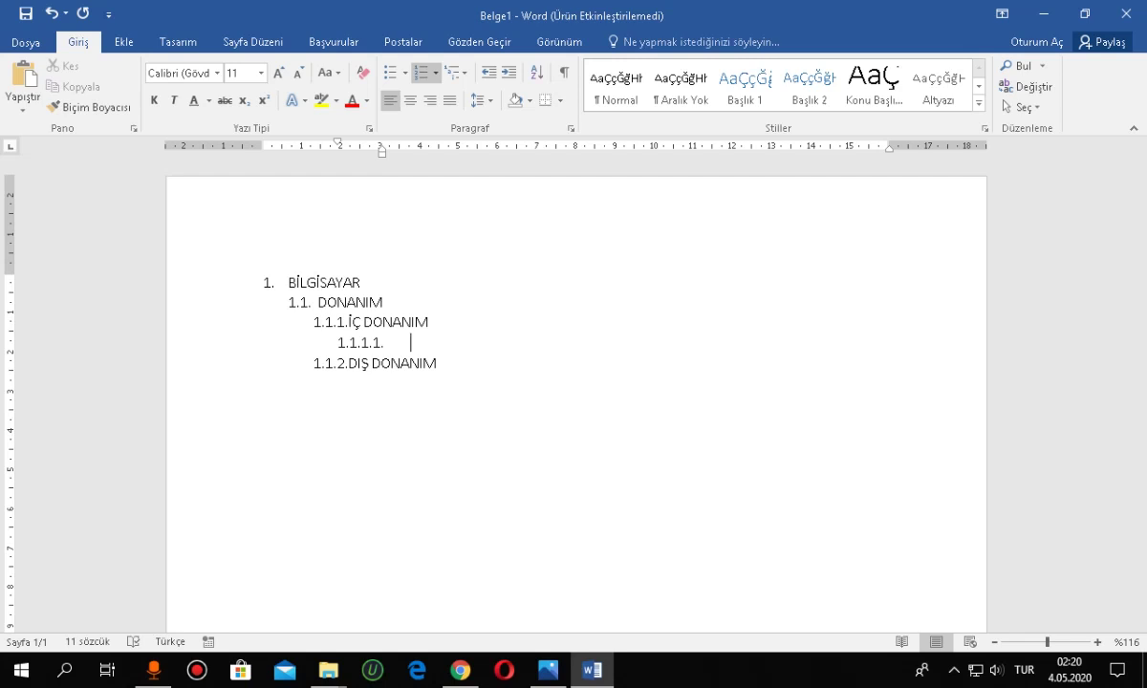
List CPU, HDD and RAM as fourth-level items under İÇ DONANIM
type("CPU")
key("Return")
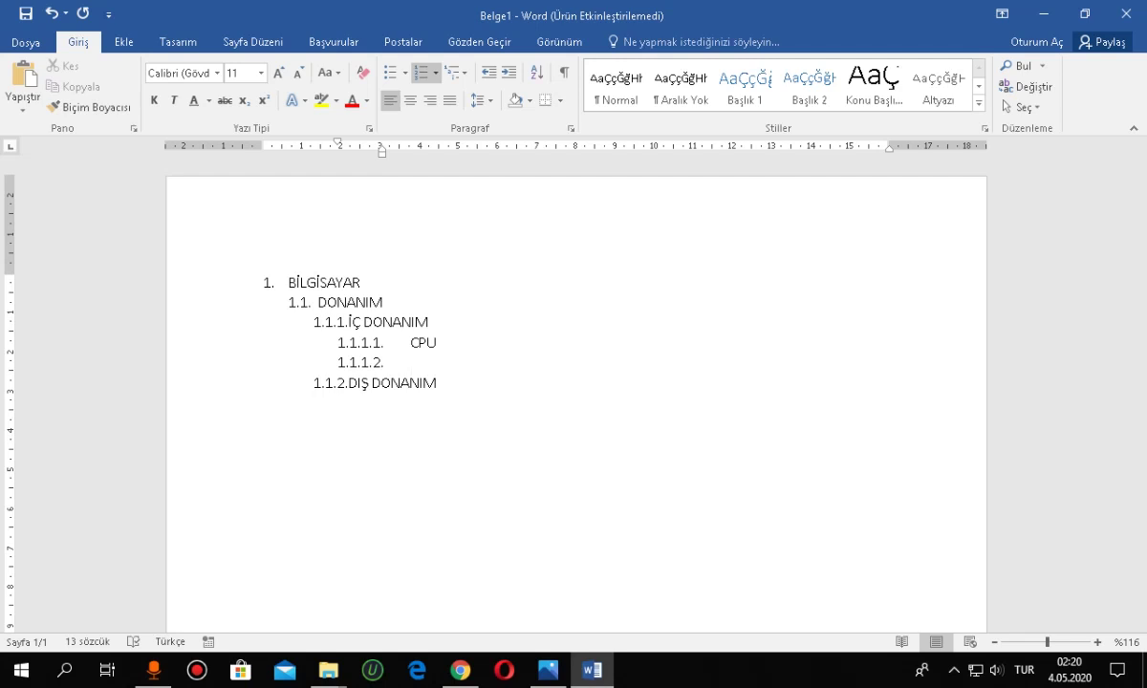
type("HDD")
key("Return")
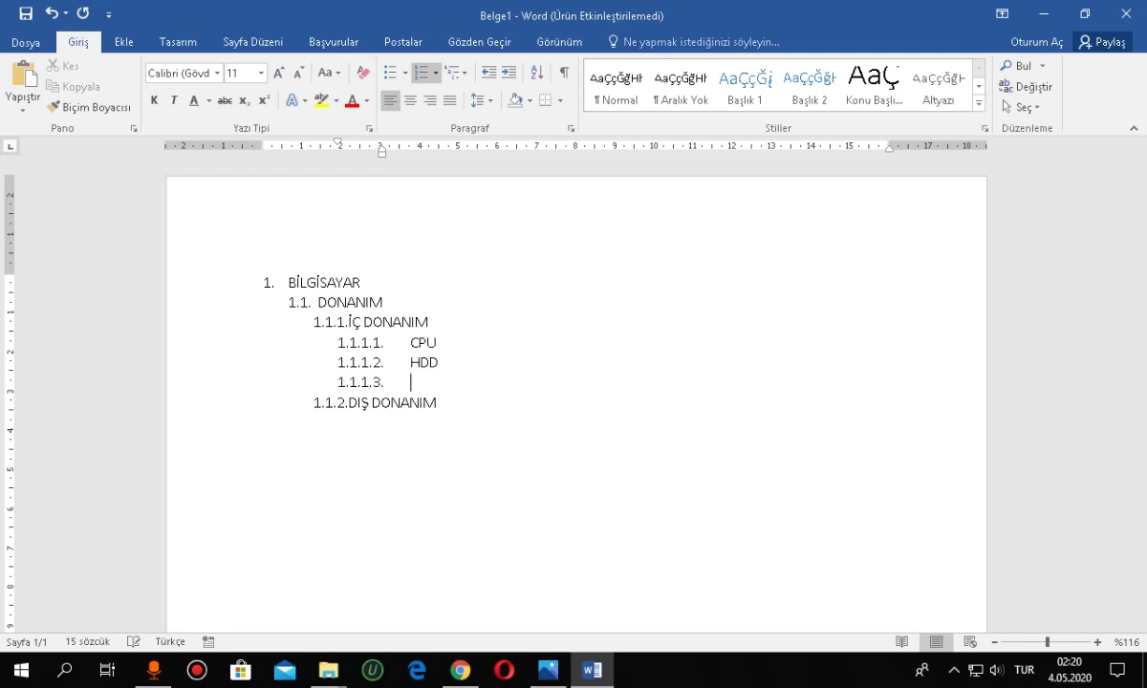
type("RAM")
Add FARE, KLAVYE and VB. as fourth-level items under DIŞ DONANIM
left_click(437, 402)
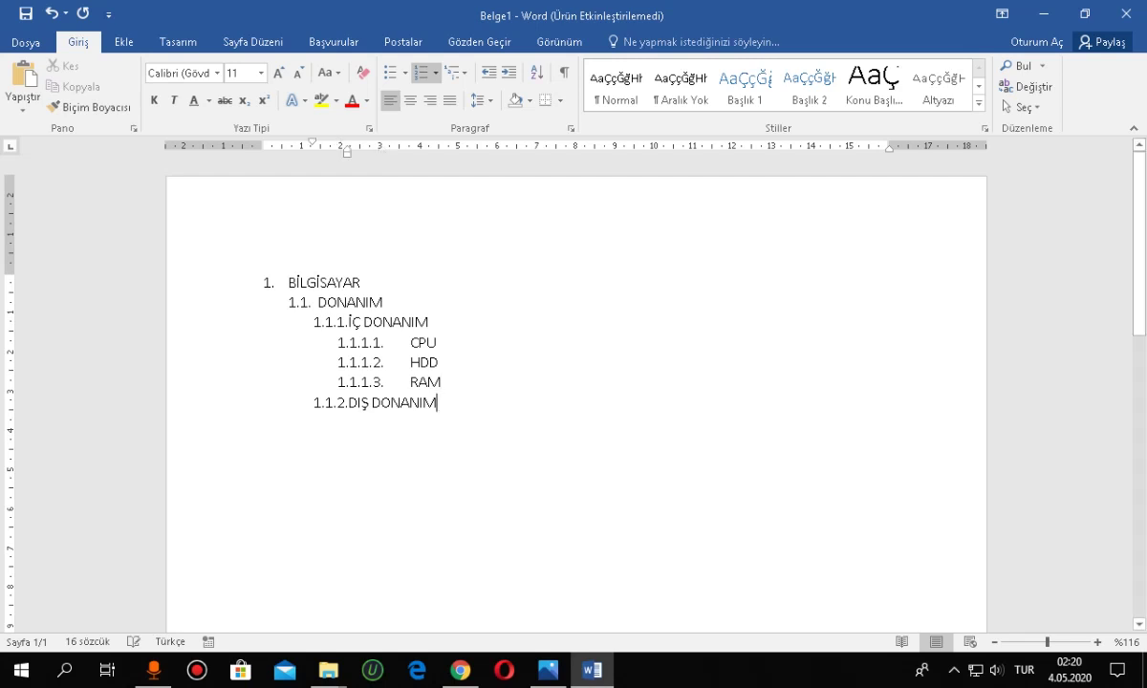
key("Return")
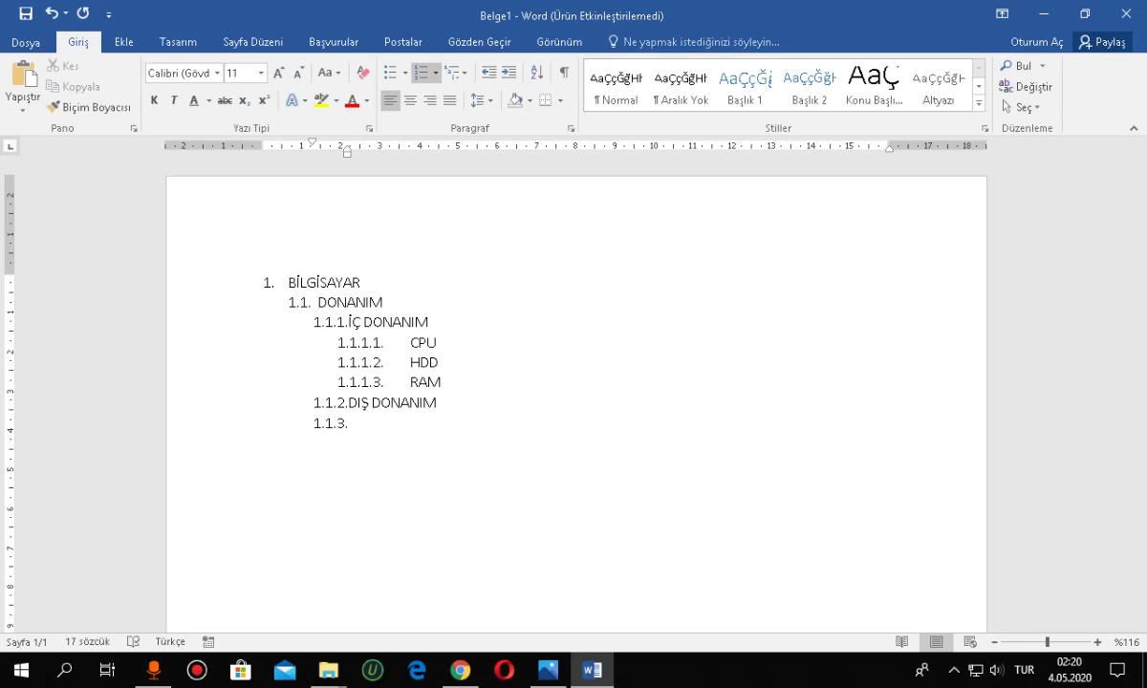
key("Tab")
type("FARE")
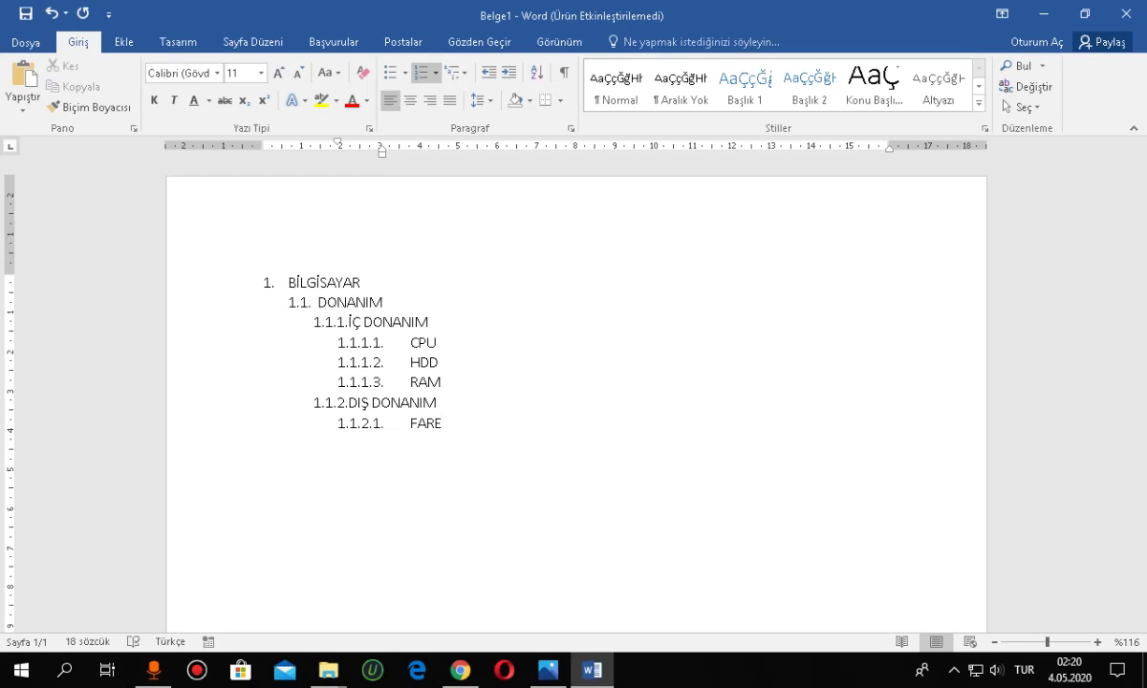
key("Return")
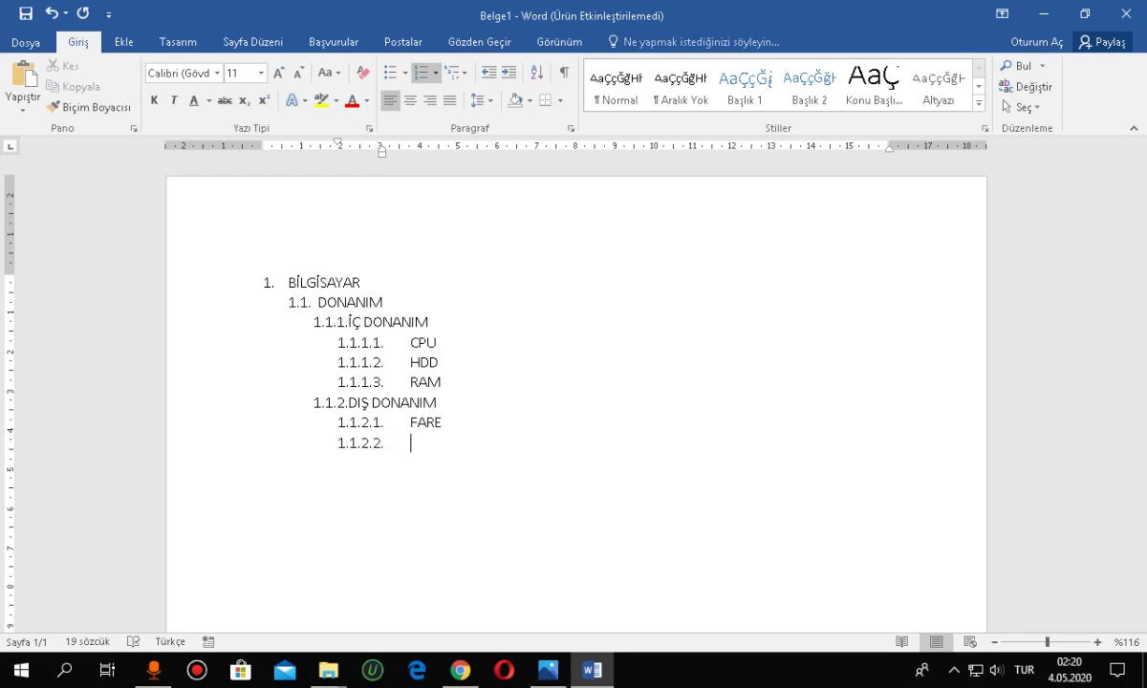
type("KLA")
type("VYE")
key("Return")
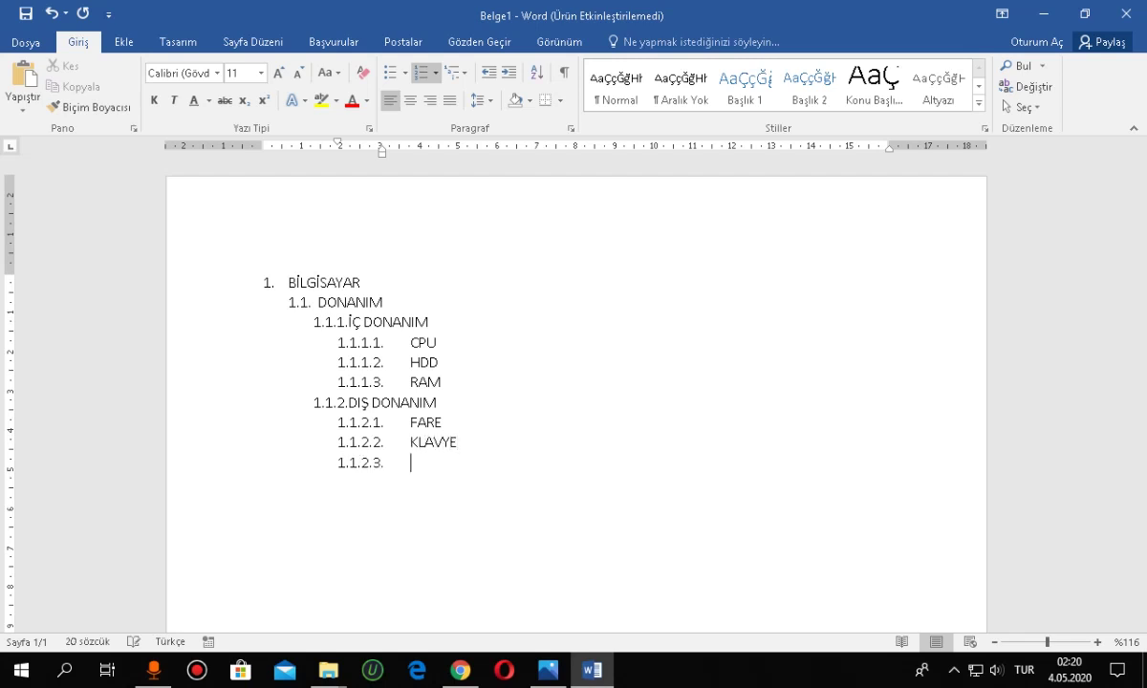
type("VB.")
End the list with an unnumbered empty line after VB
key("Return")
key("shift+Tab")
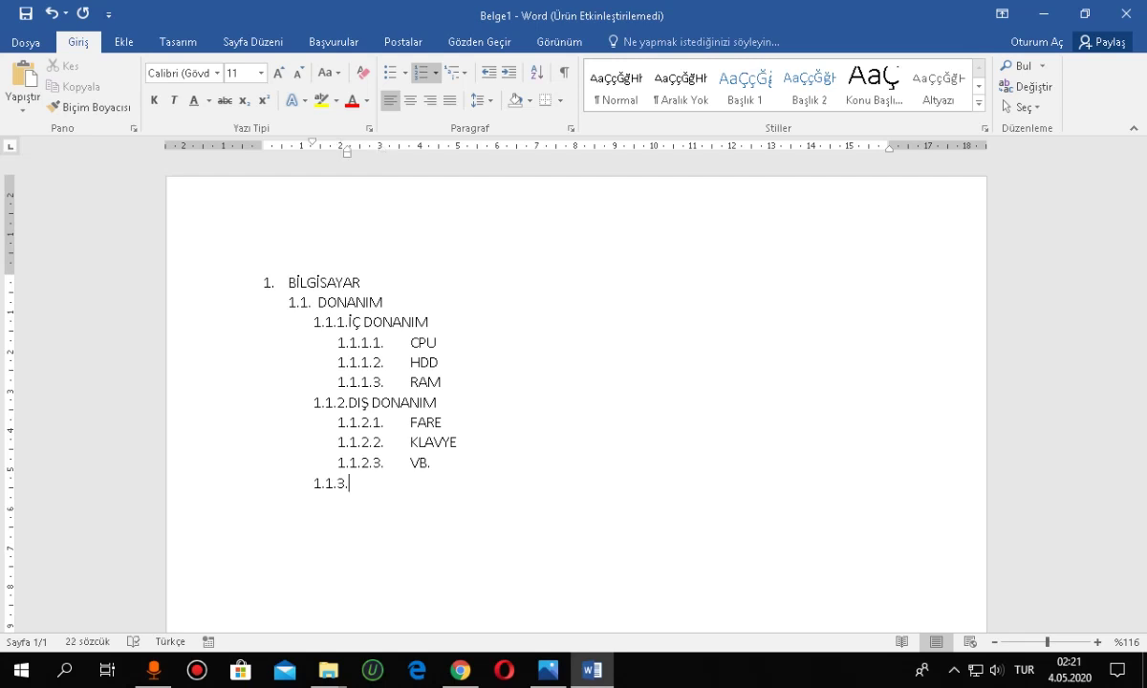
key("shift+Tab")
key("shift+Tab")
key("Return")
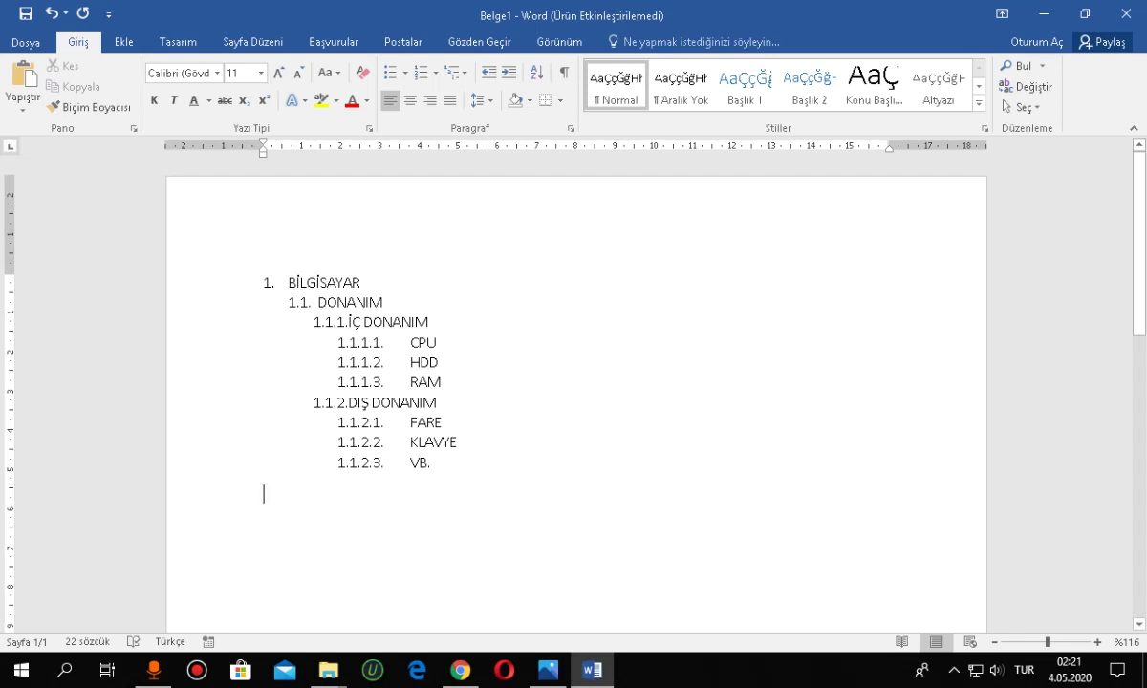
Add İNTEL and AMD as fifth-level items under CPU
left_click(437, 343)
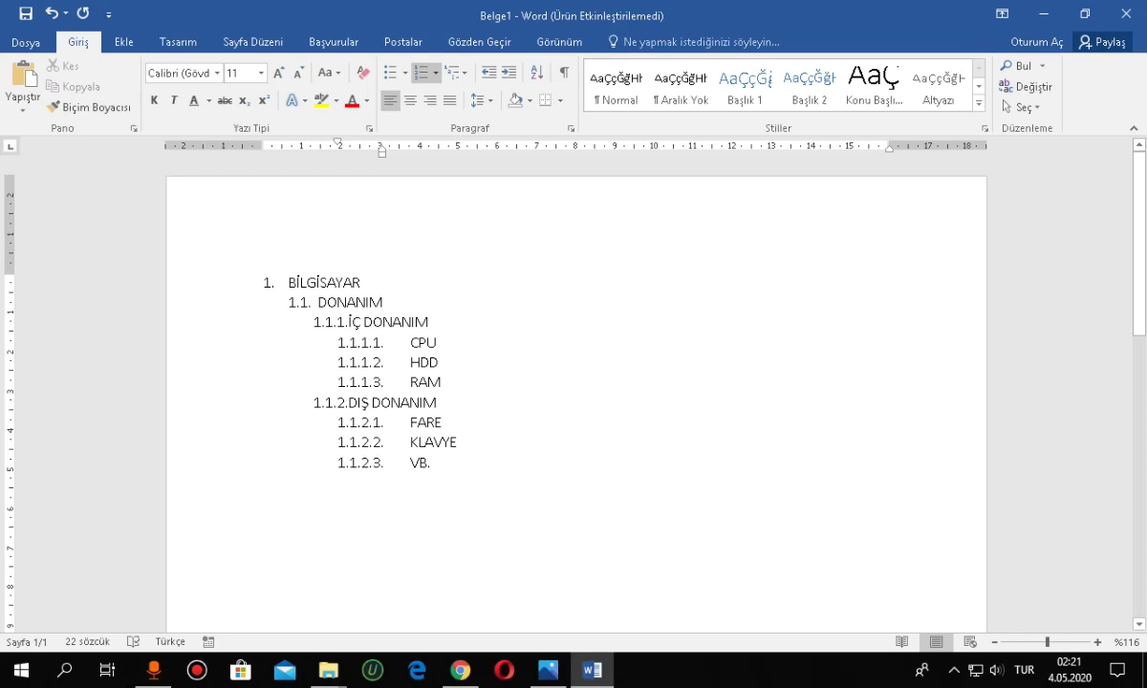
key("Return")
key("Tab")
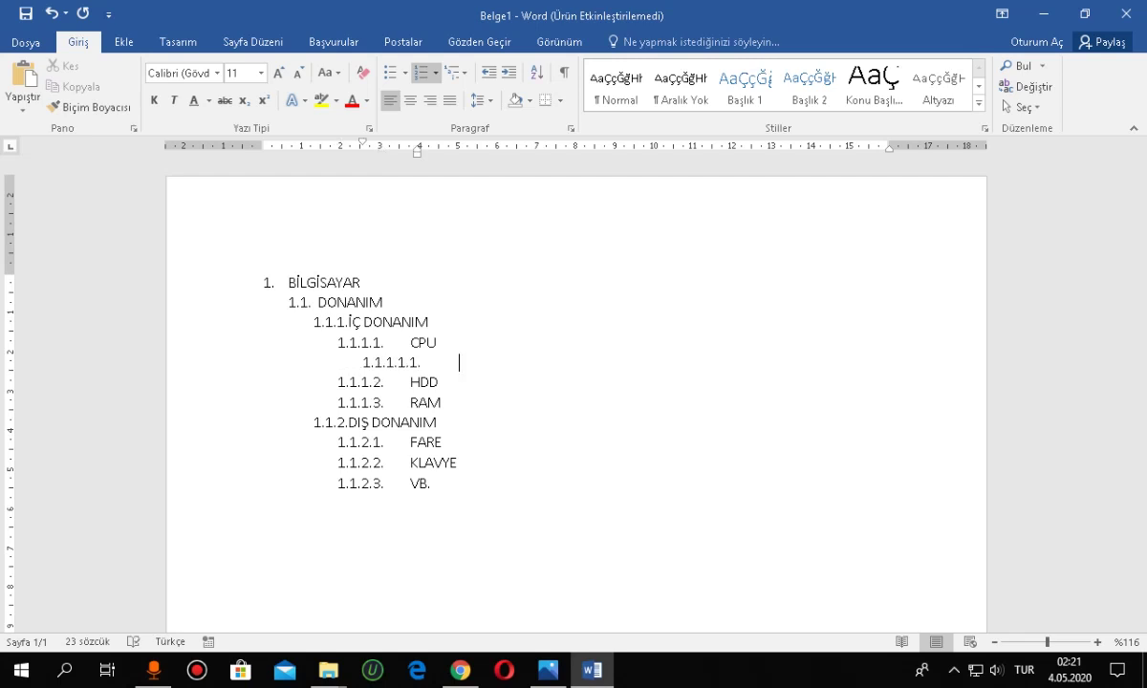
type("İNTEL")
key("Return")
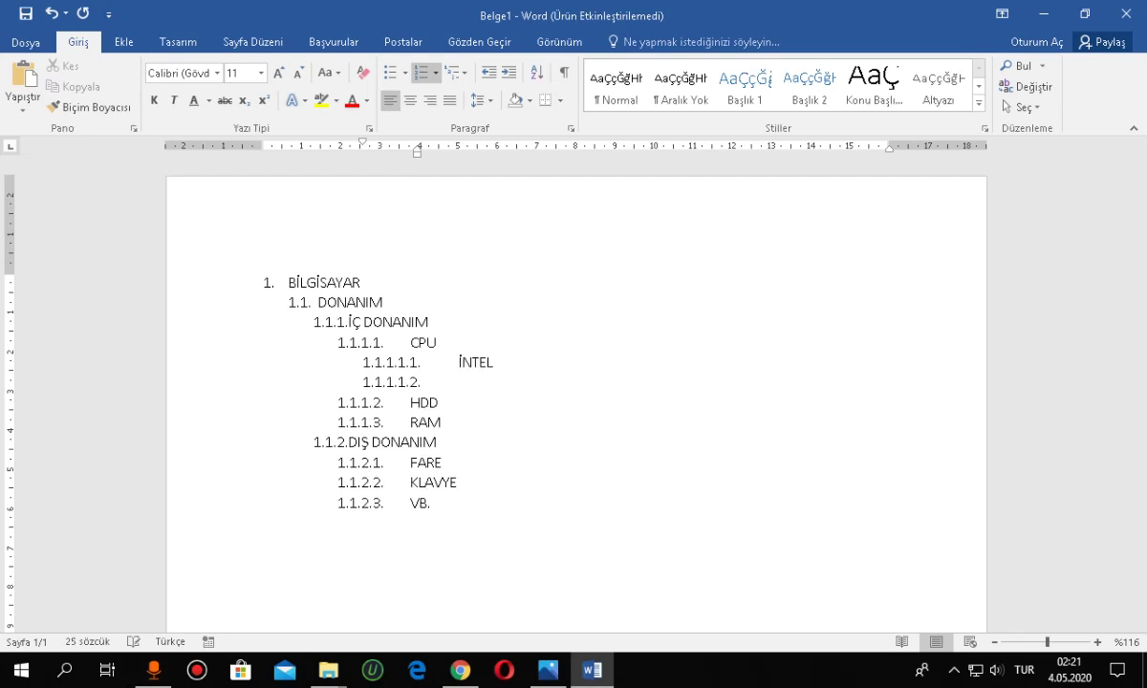
type("AMD")
Add DDR and DD2 as fifth-level items under RAM
left_click(442, 421)
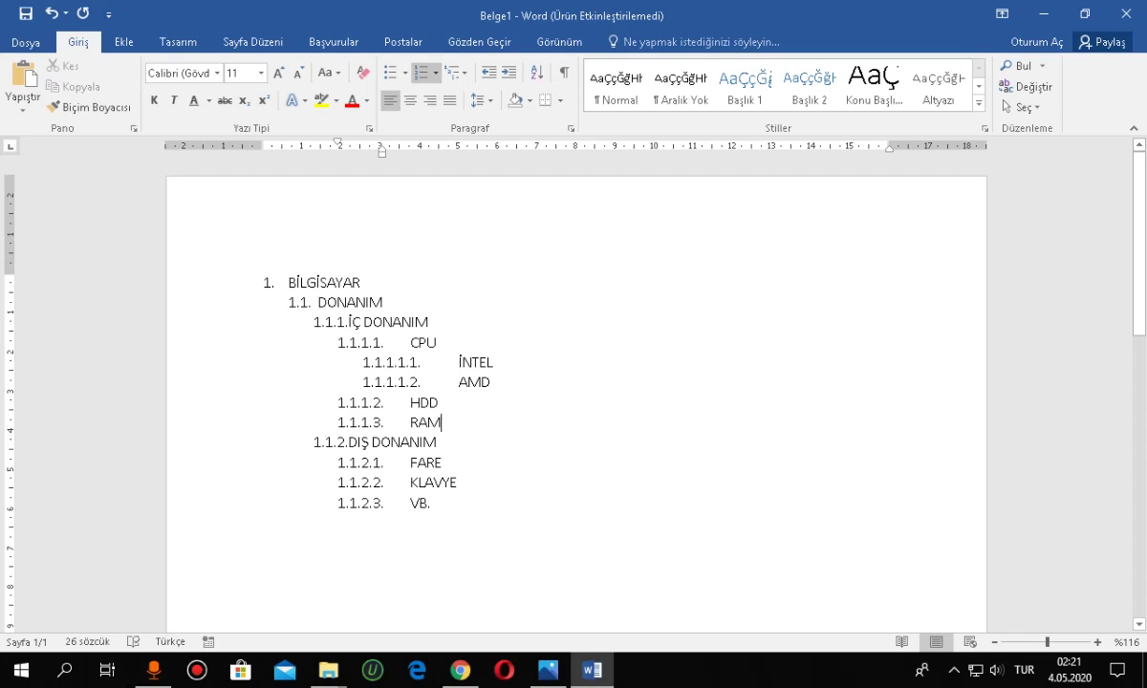
key("Return")
key("Tab")
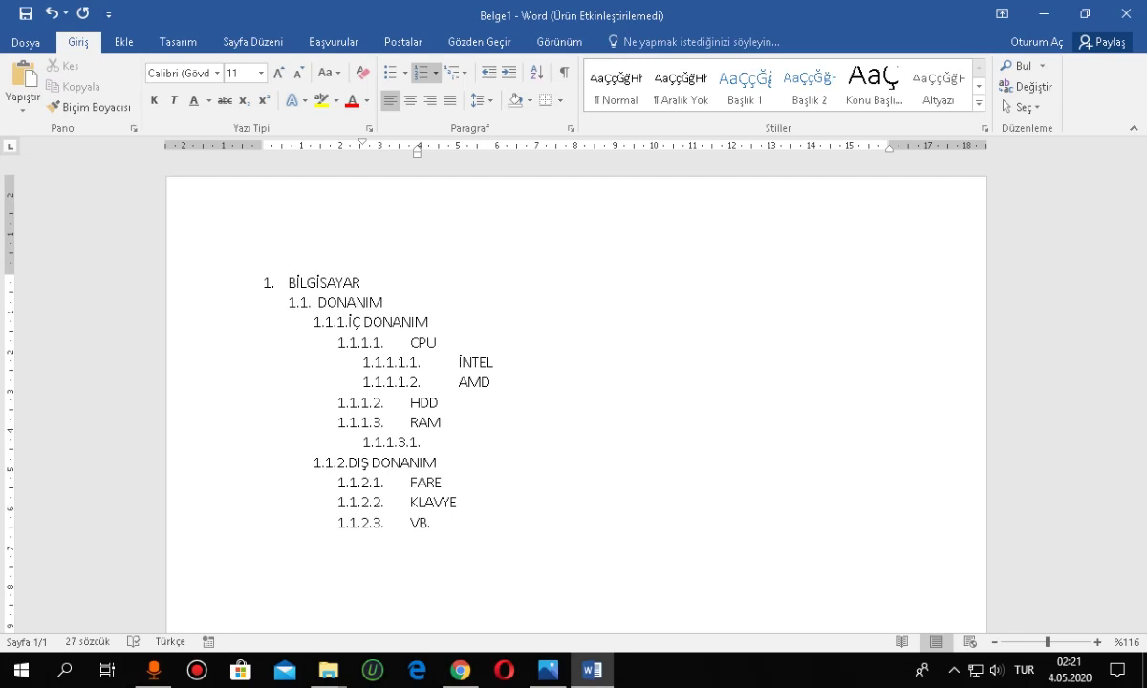
type("SD")
key("BackSpace")
key("BackSpace")
type("DDR")
key("Return")
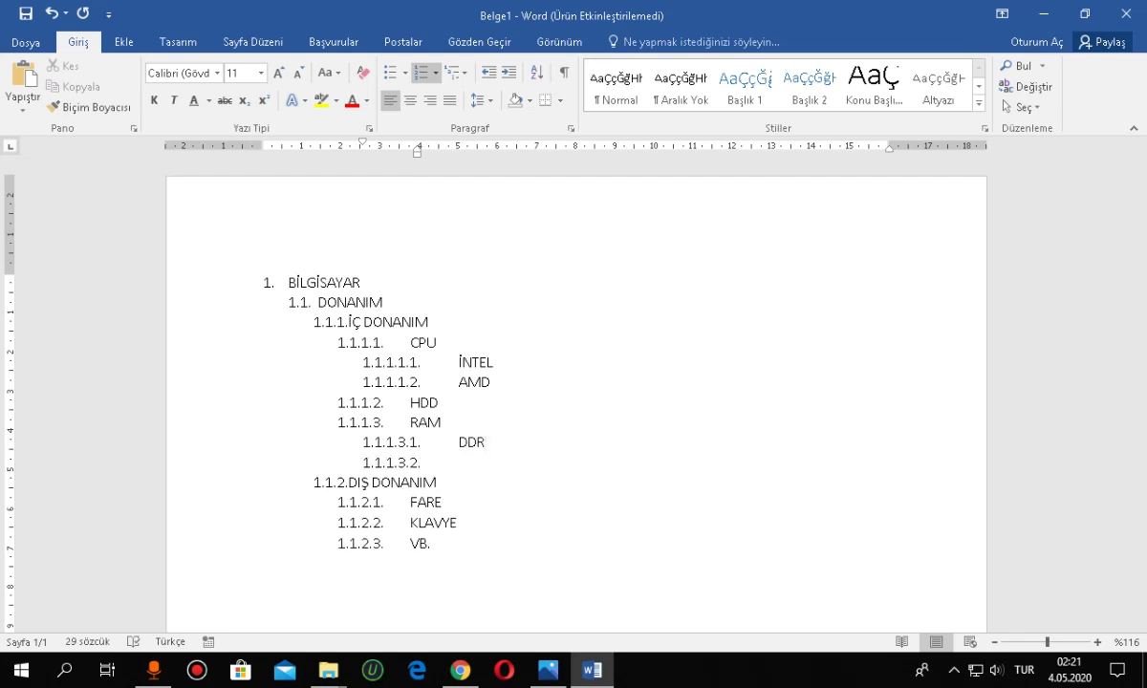
type("DD2")
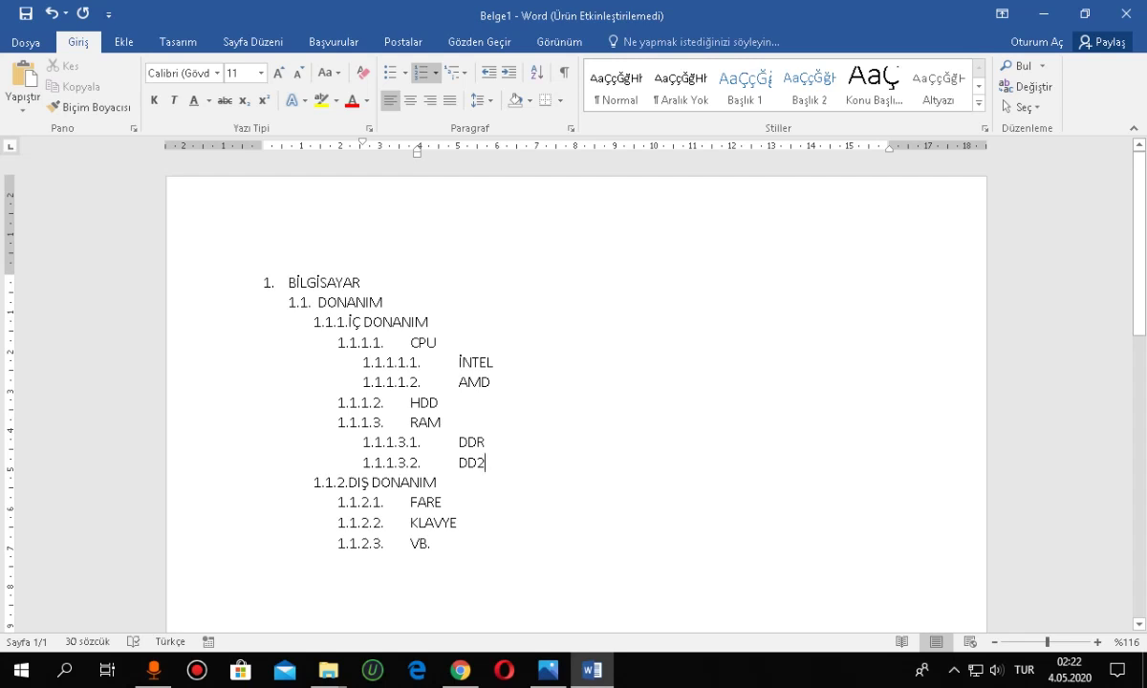
Leave a plain unnumbered empty line below VB
left_click(432, 543)
key("Return")
key("shift+Tab")
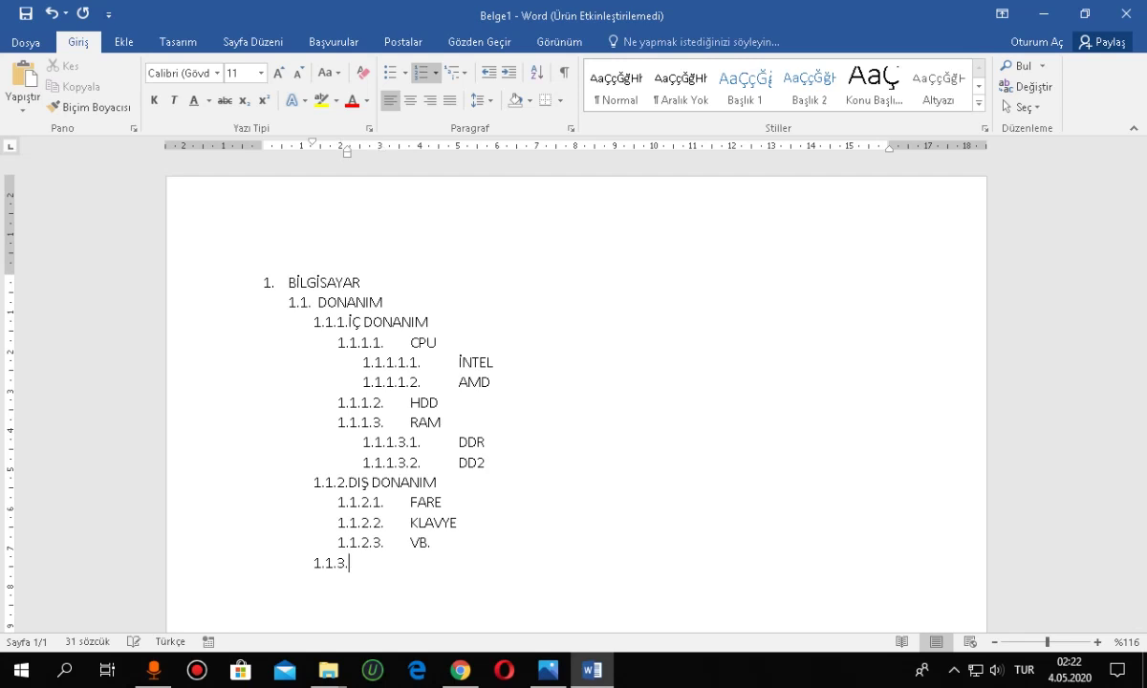
key("shift+Tab")
key("shift+Tab")
key("BackSpace")
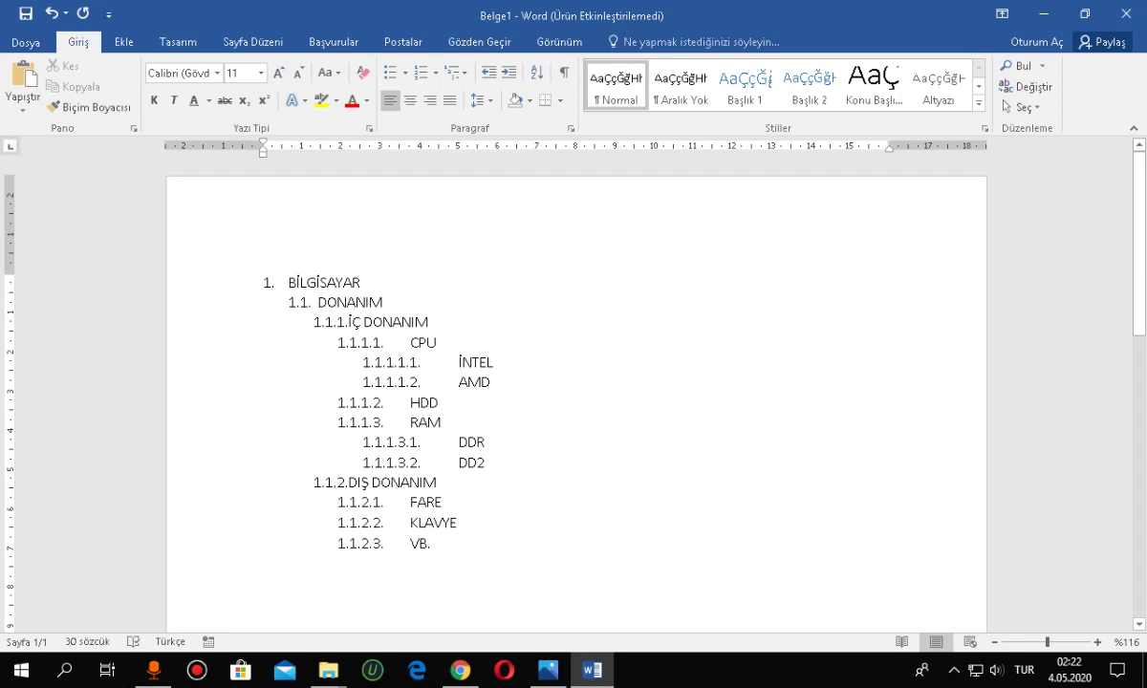
Give the BİLGİSAYAR heading an outside box border
double_click(361, 282)
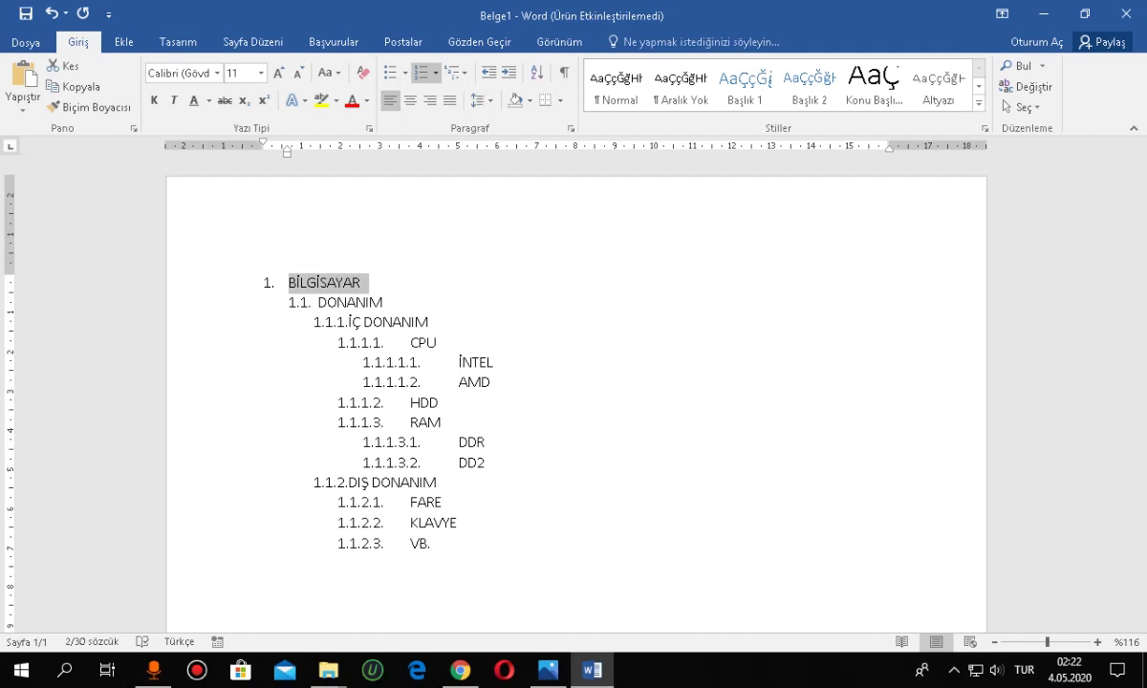
left_click(559, 100)
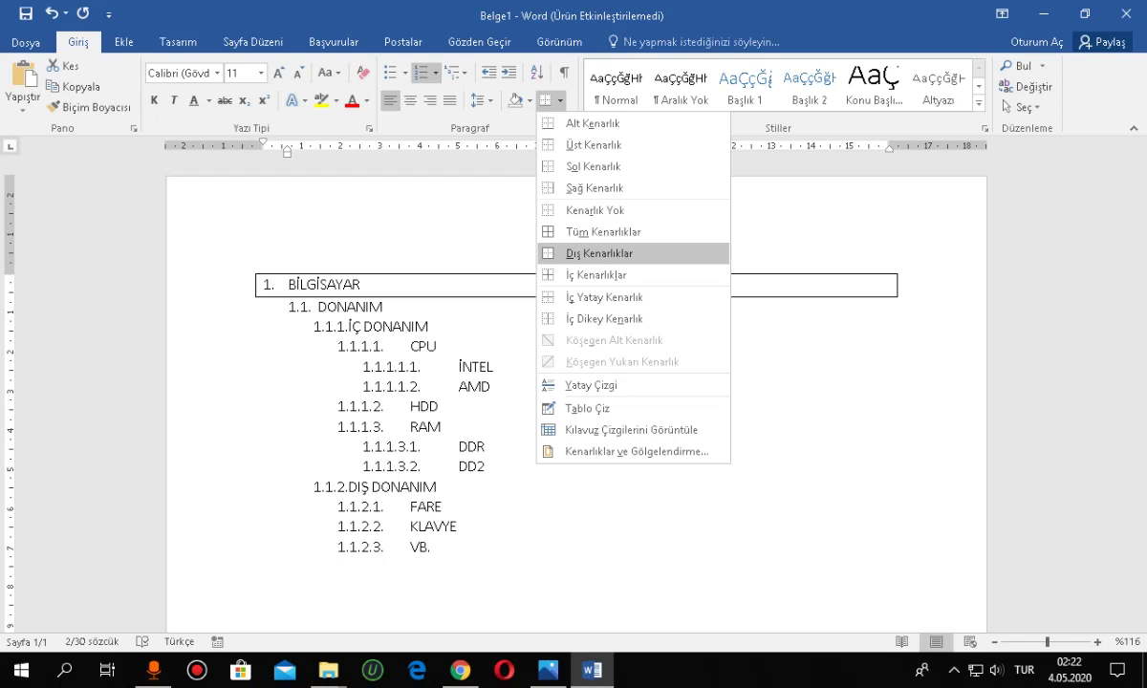
left_click(599, 253)
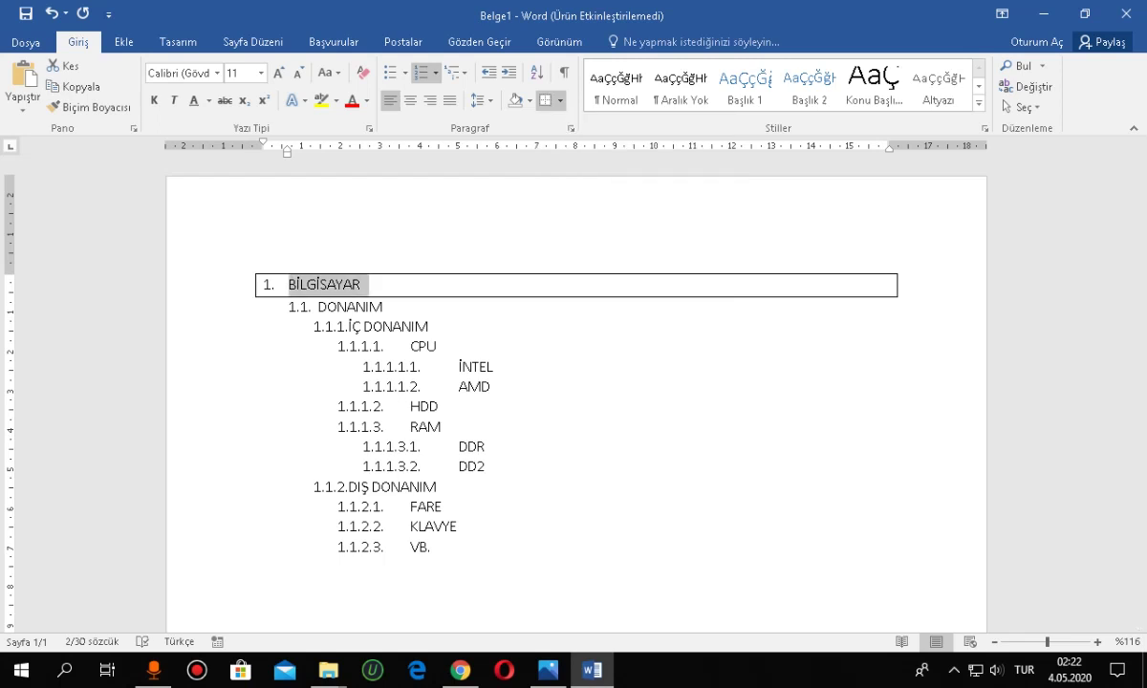
Make the heading's box border a thick solid line 6 nk wide
left_click(559, 100)
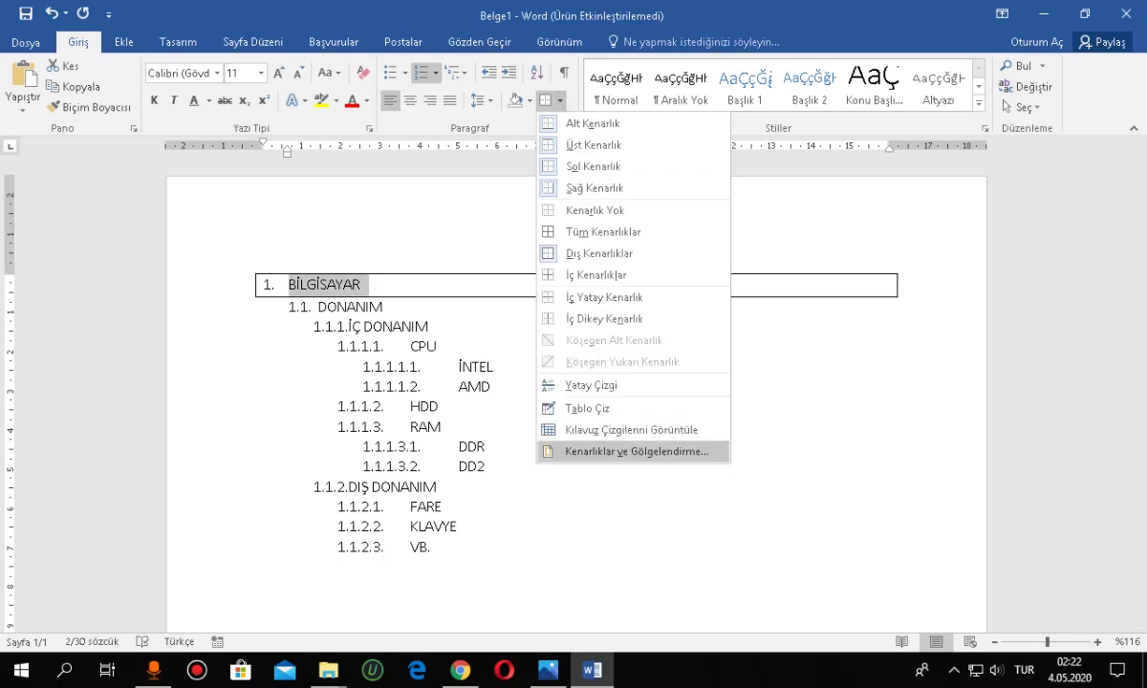
left_click(636, 451)
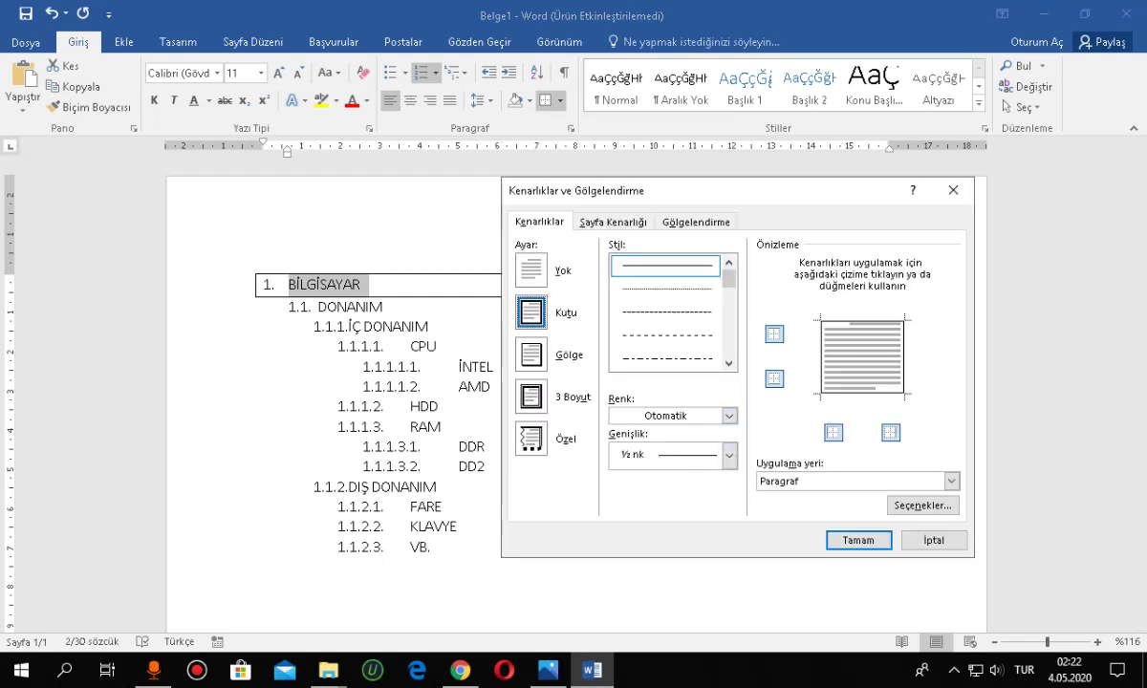
scroll(684, 261, "down", 3)
left_click(669, 312)
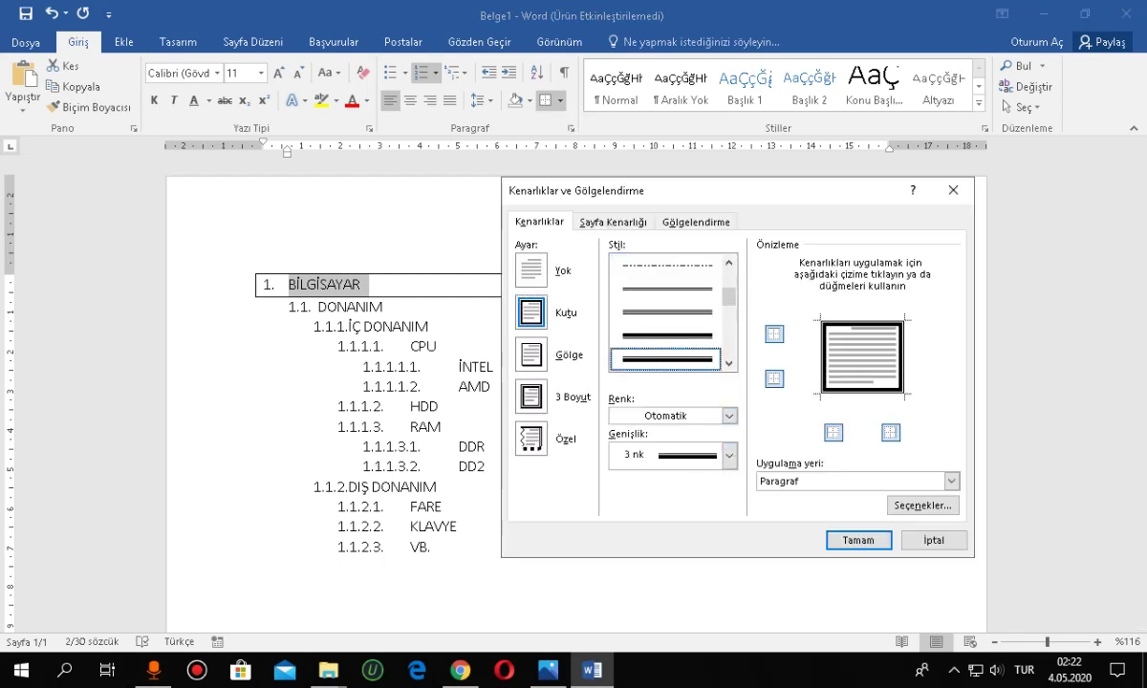
left_click(729, 455)
key("Down")
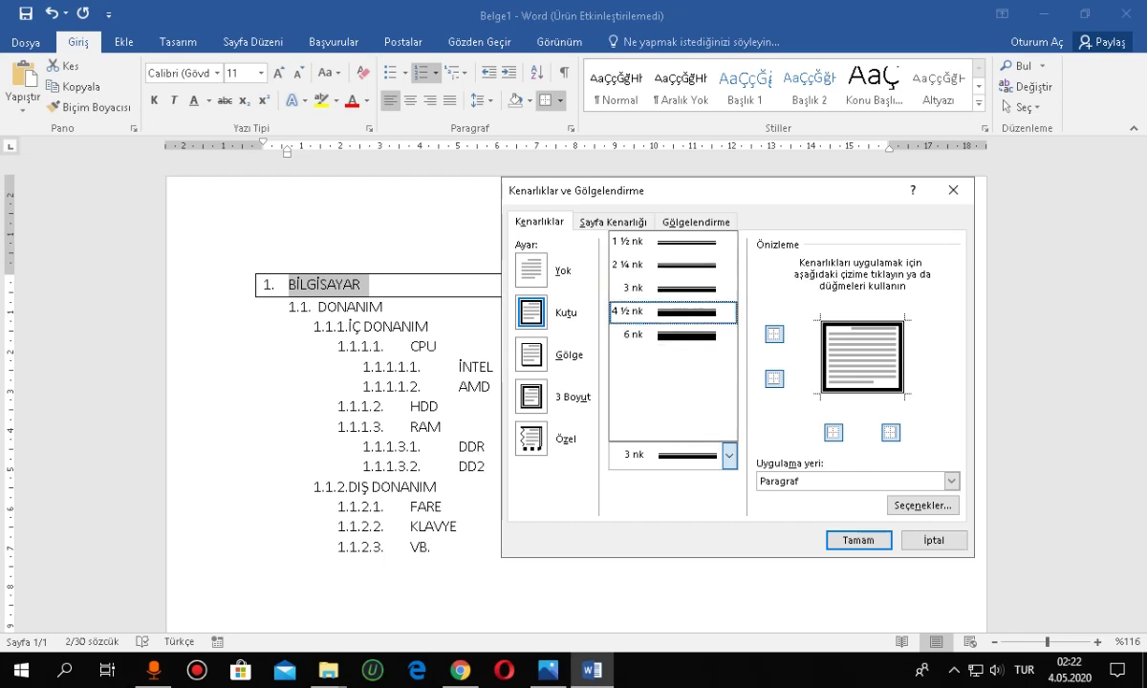
key("Down")
key("Return")
Colour the paragraph box border light blue and apply it
key("Tab")
key("alt+Down")
key("Return")
key("shift+Tab")
key("shift+Tab")
key("alt+Down")
key("Up")
key("Right")
key("Left")
key("Left")
key("Return")
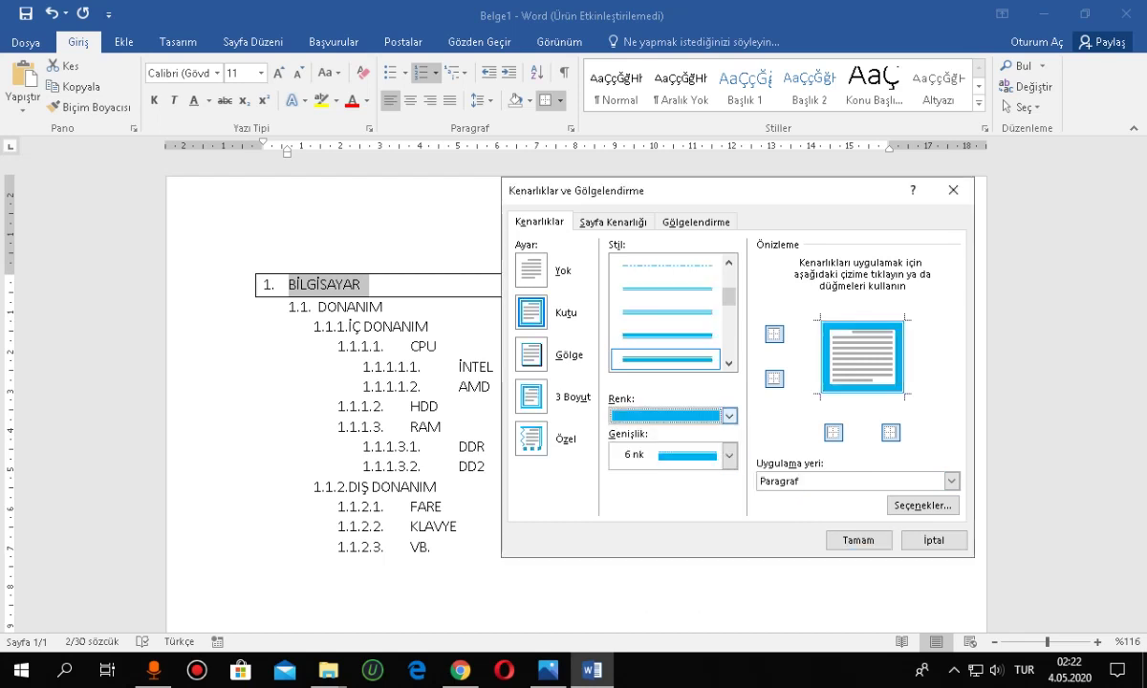
key("Return")
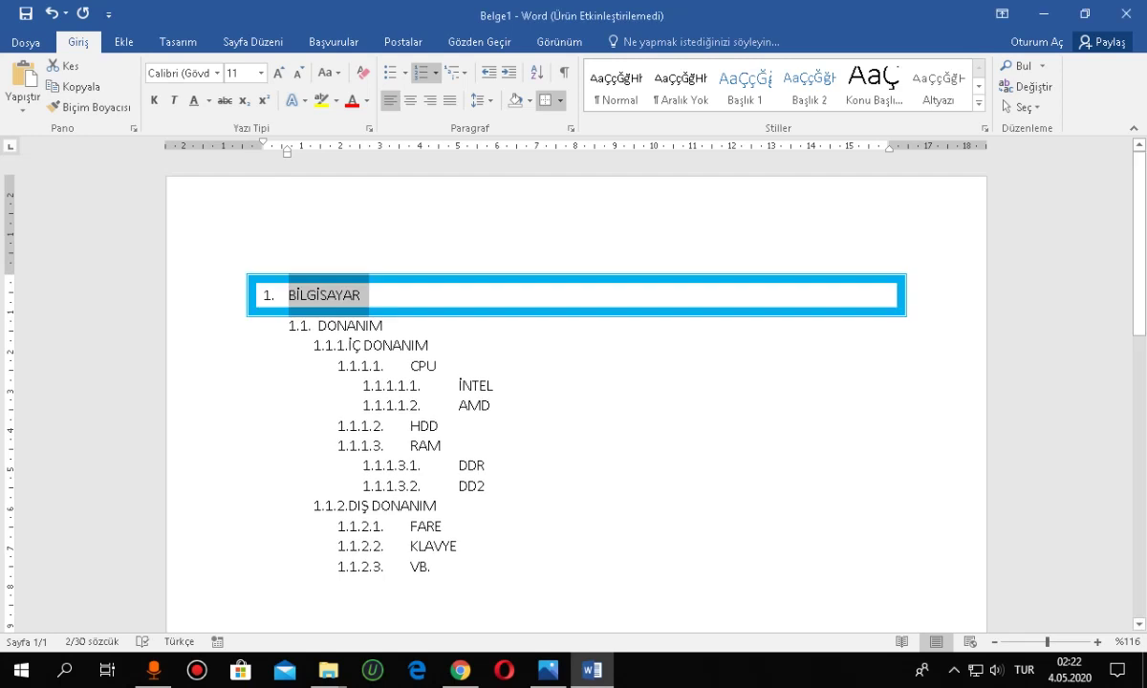
left_click(410, 367)
Grow BİLGİSAYAR to 14 pt and give it a blue outlined text effect
left_click_drag(369, 296, 288, 295)
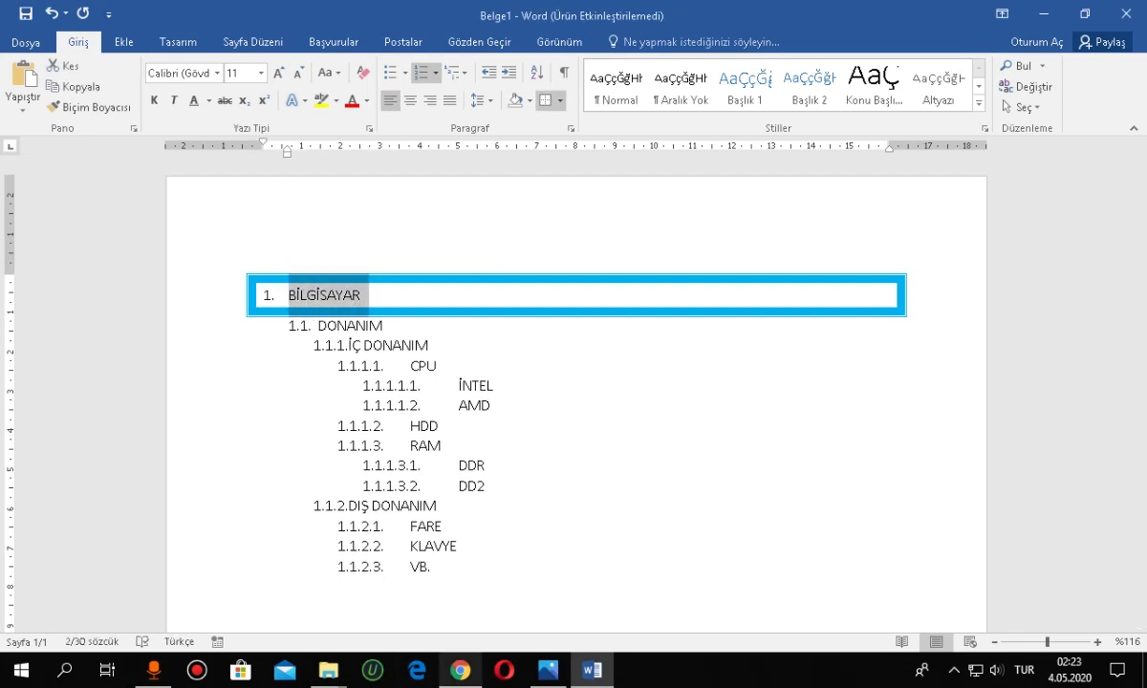
left_click(278, 72)
left_click(278, 72)
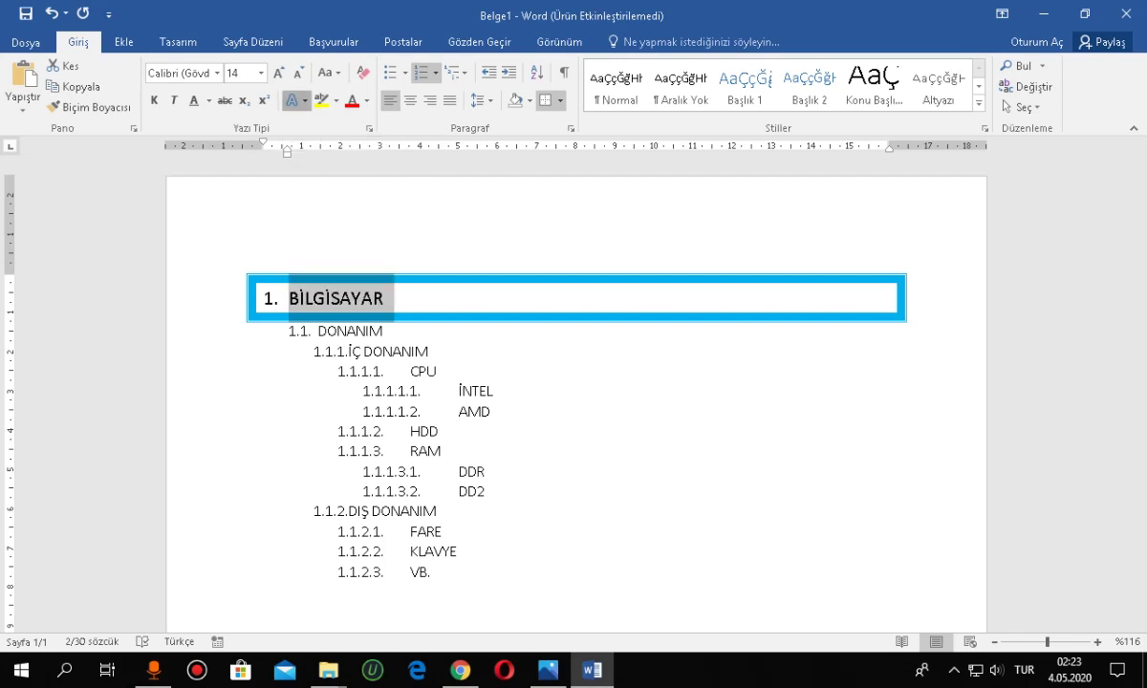
left_click(297, 99)
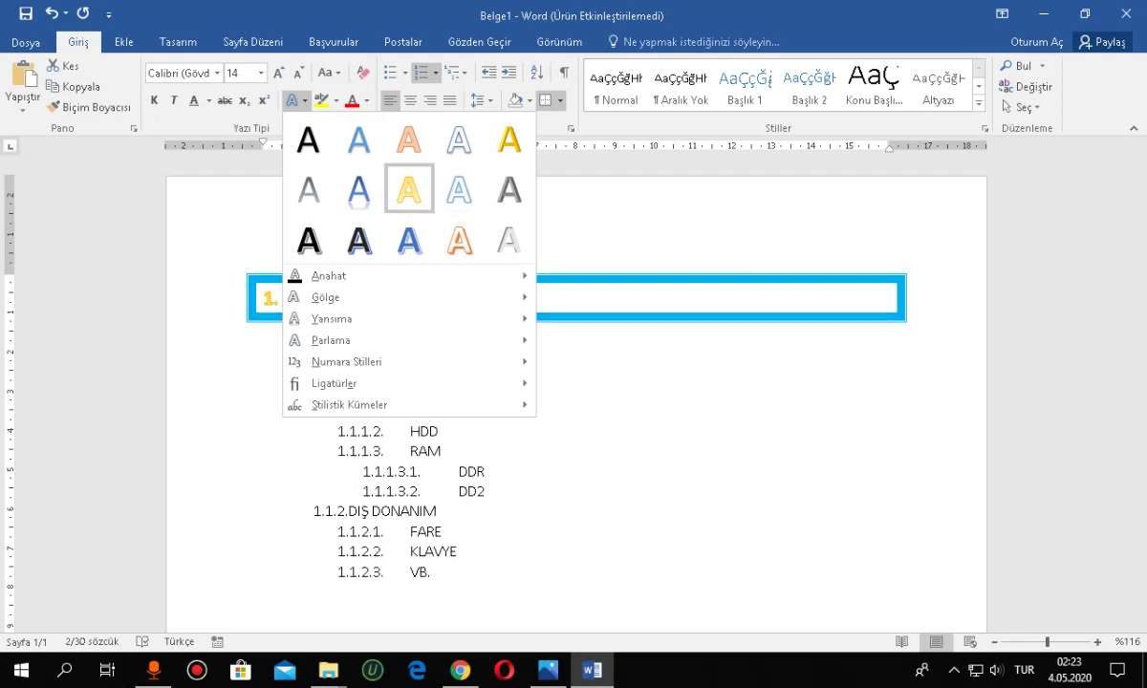
left_click(409, 238)
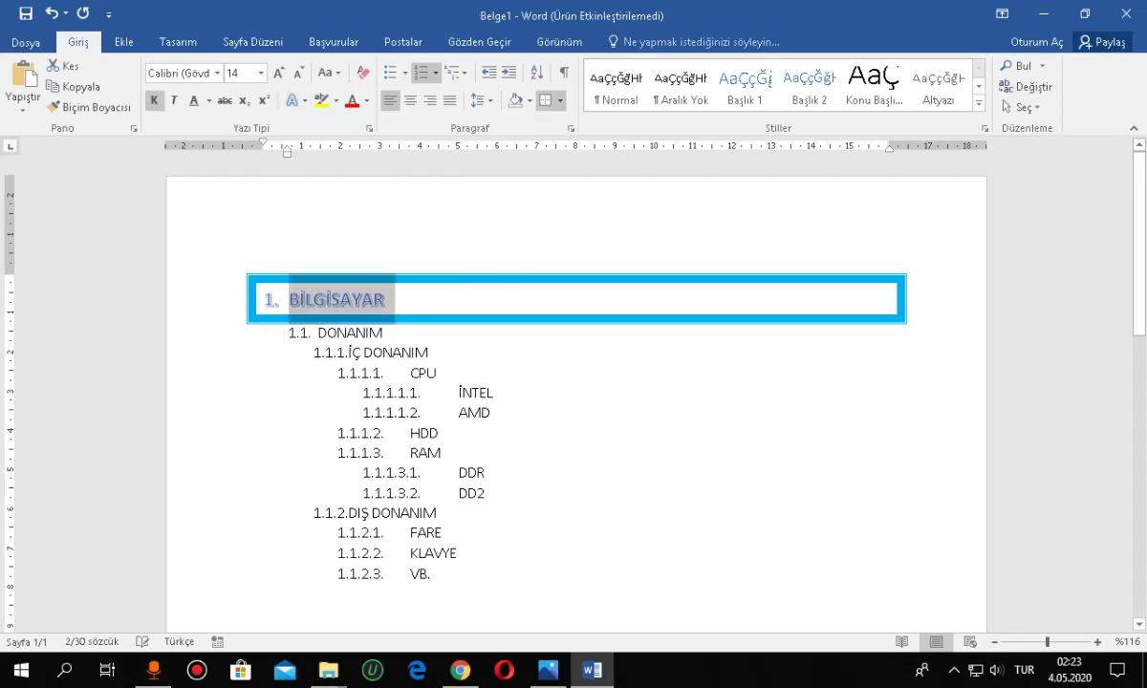
left_click(429, 351)
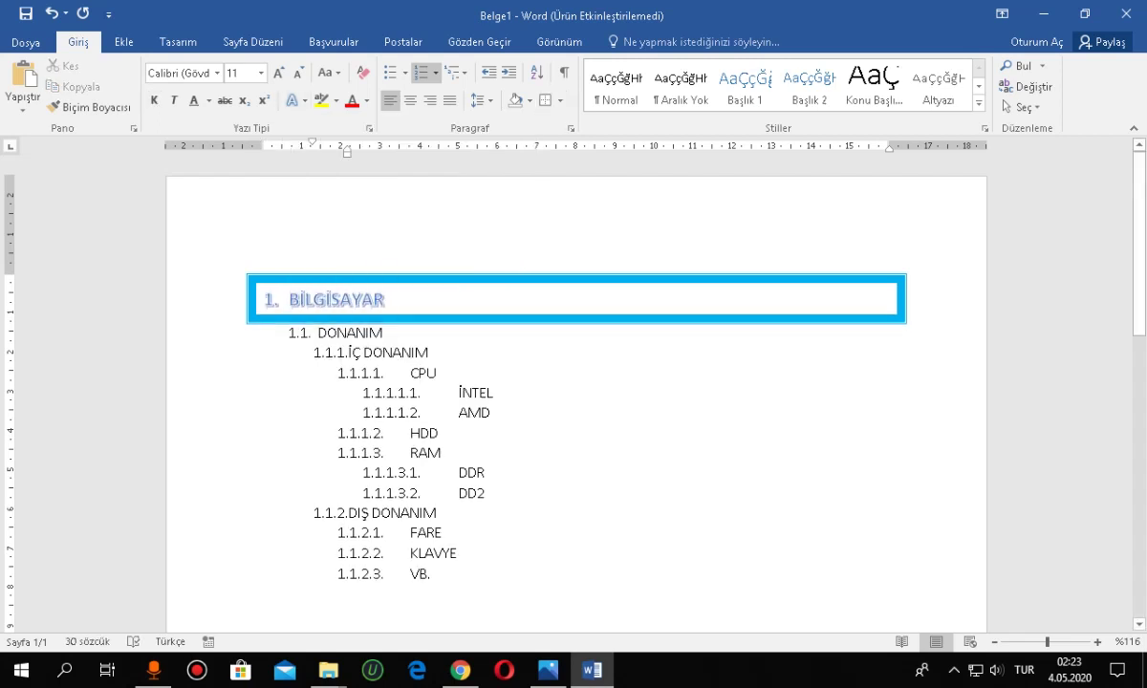
left_click_drag(459, 392, 498, 413)
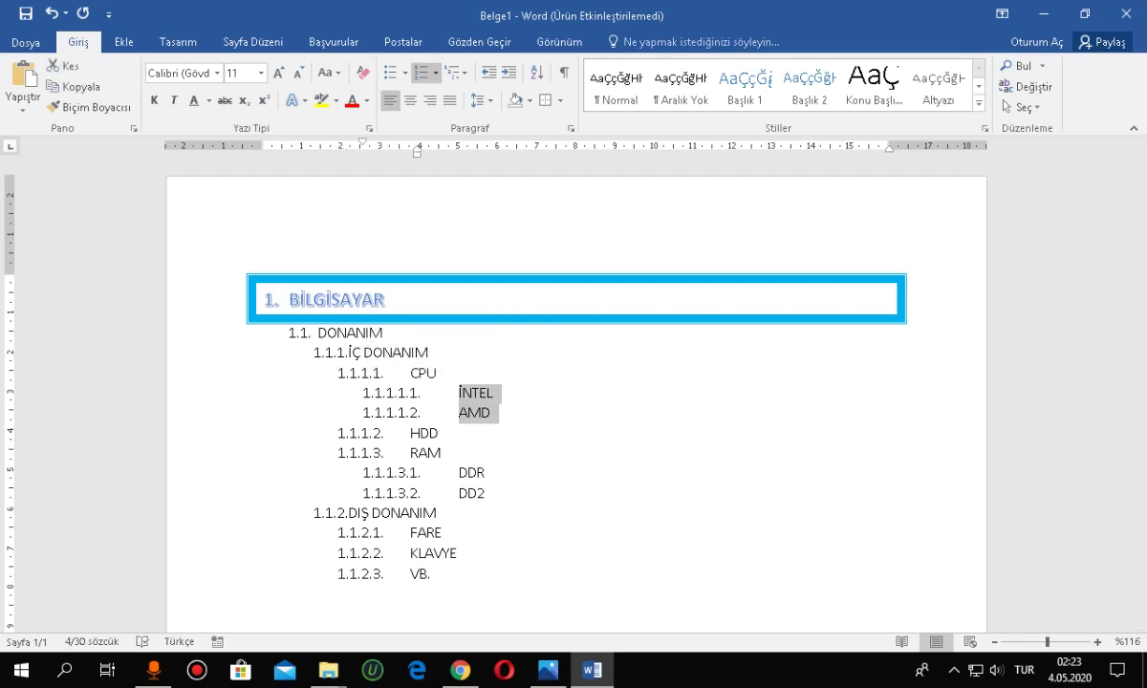
left_click(480, 99)
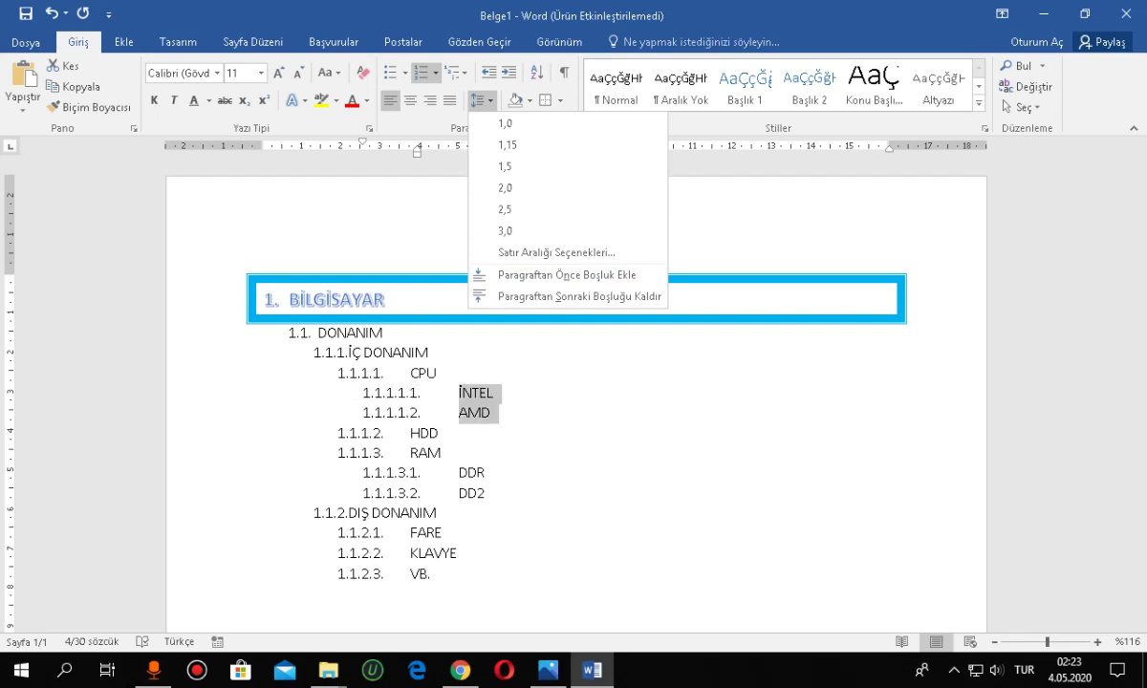
key("Escape")
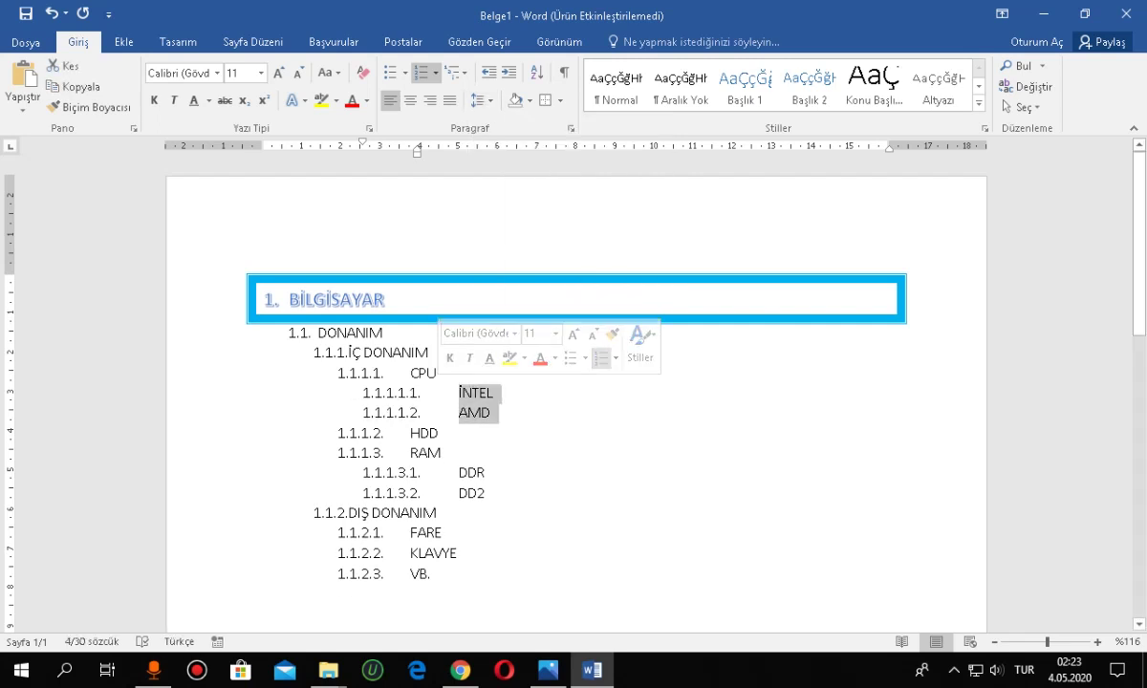
left_click(430, 352)
left_click_drag(430, 353, 348, 353)
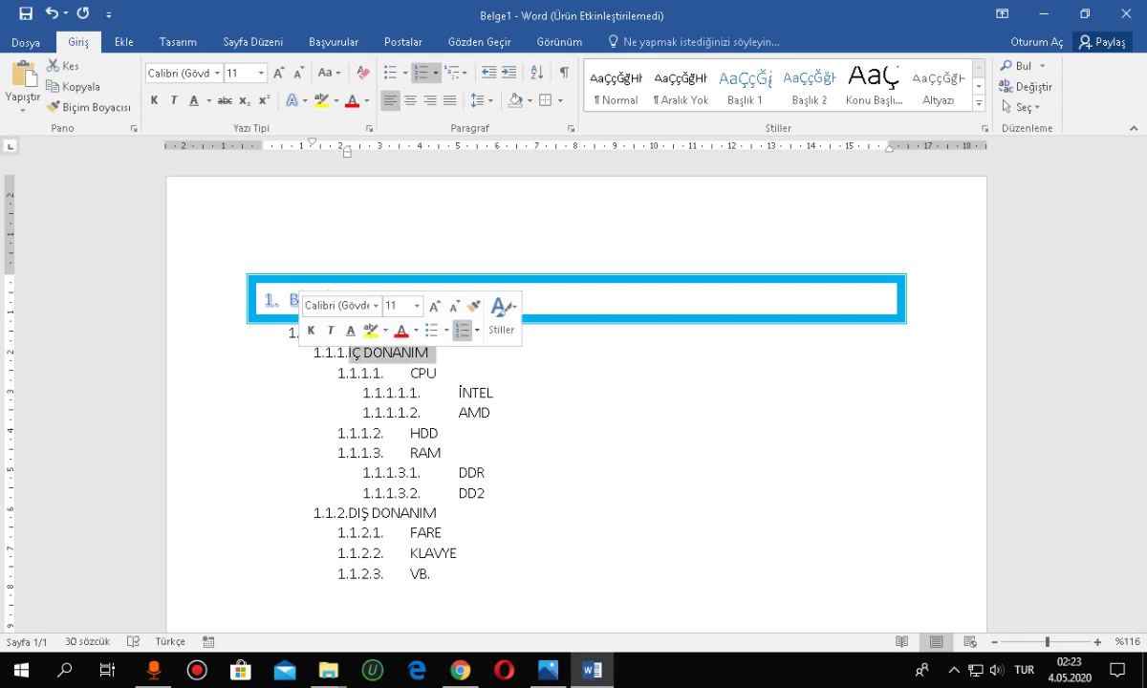
left_click(437, 373)
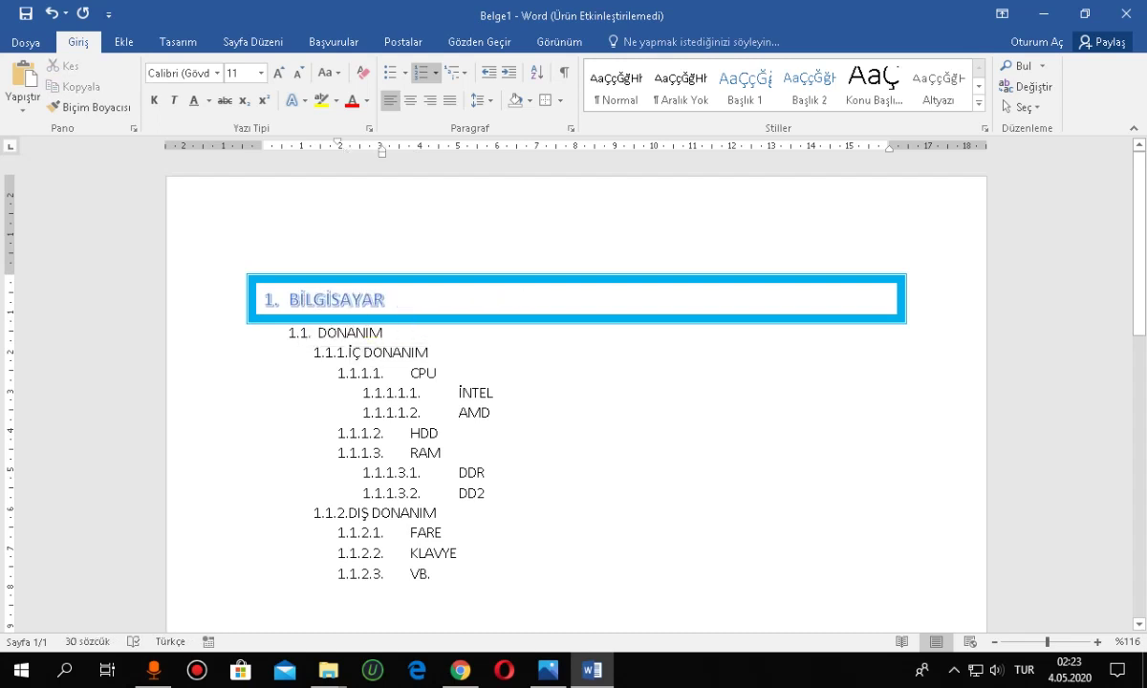
triple_click(388, 351)
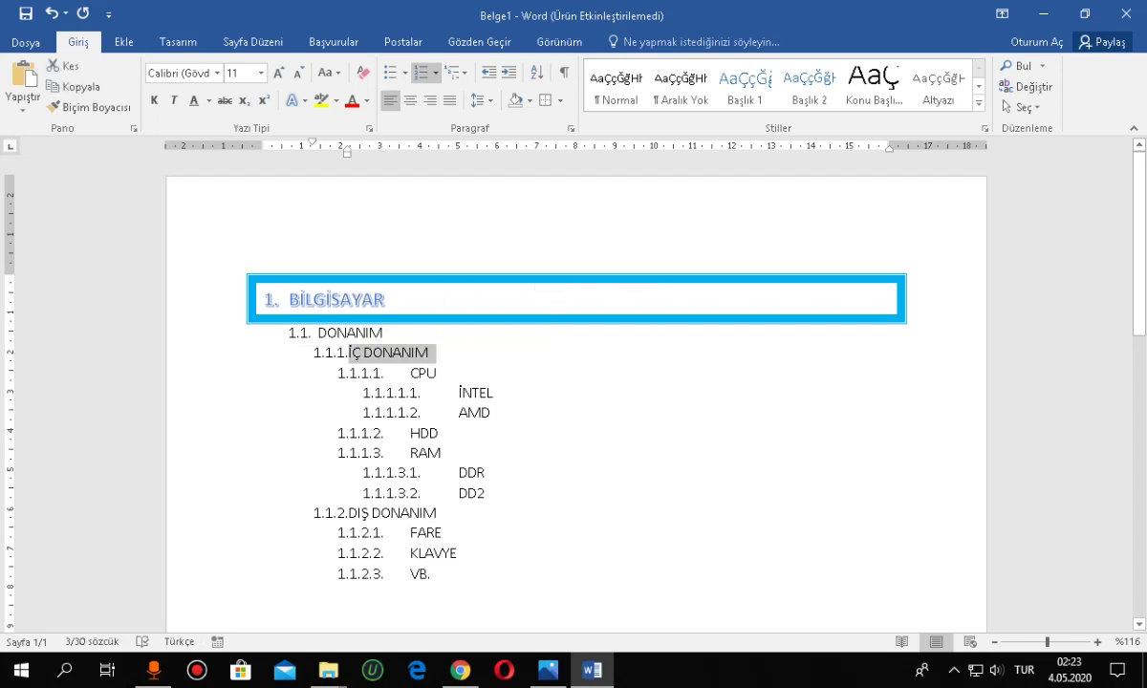
Box DIŞ DONANIM and İÇ DONANIM with the same thick light-blue border
left_click_drag(459, 493, 440, 514)
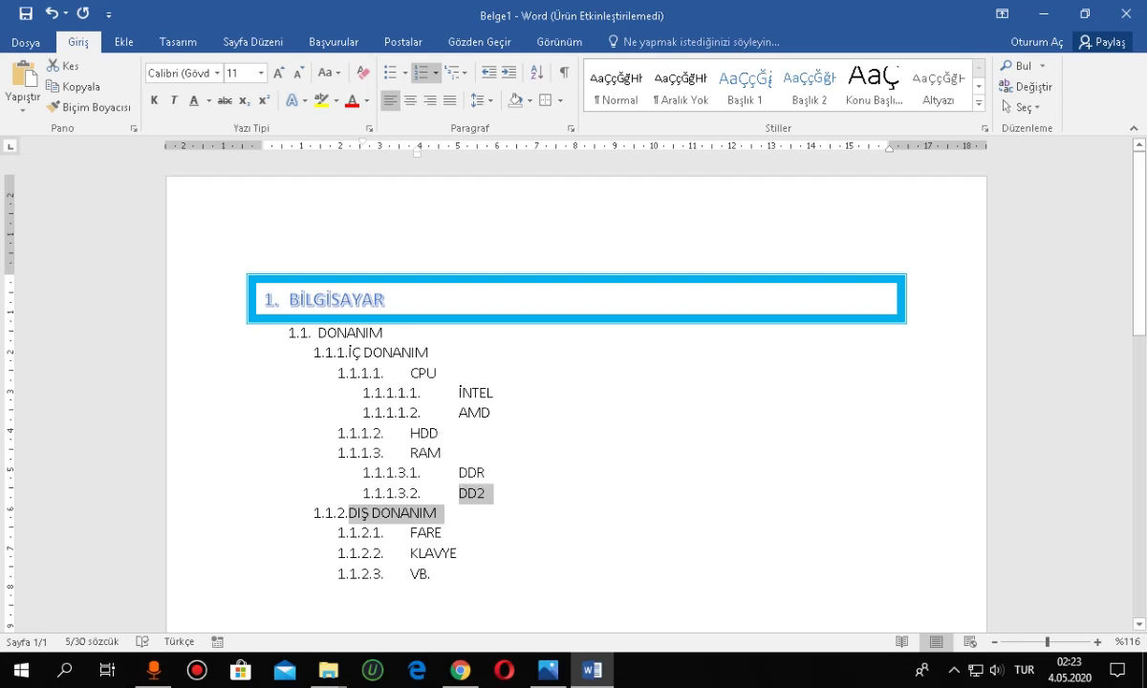
left_click(349, 513)
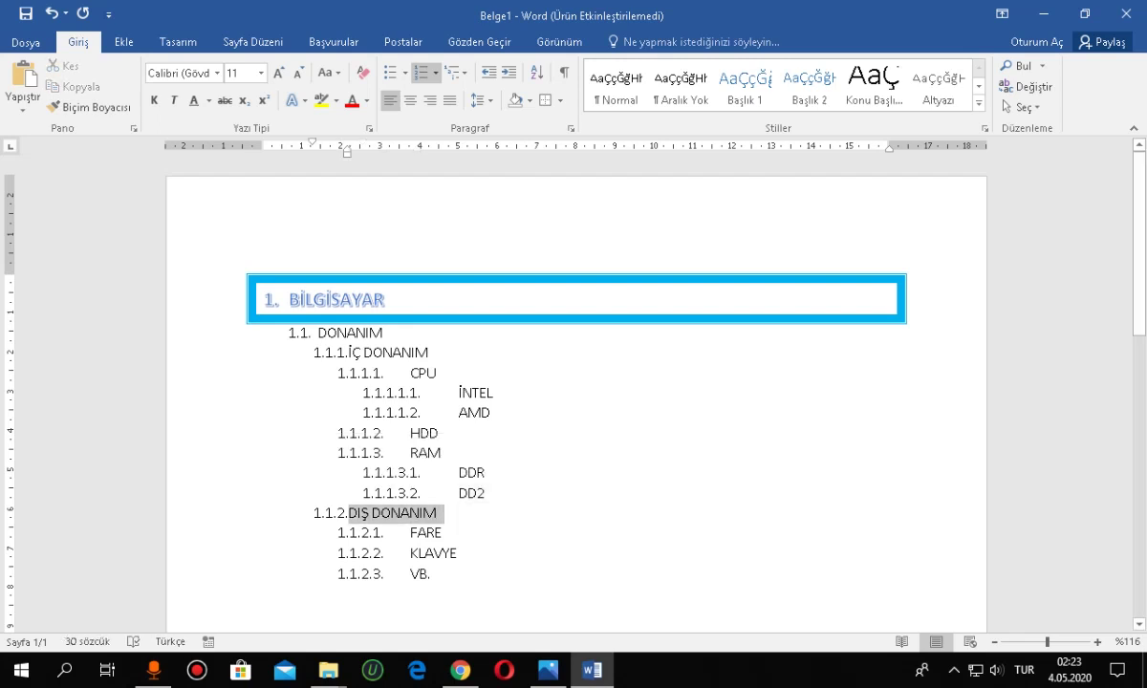
left_click(545, 100)
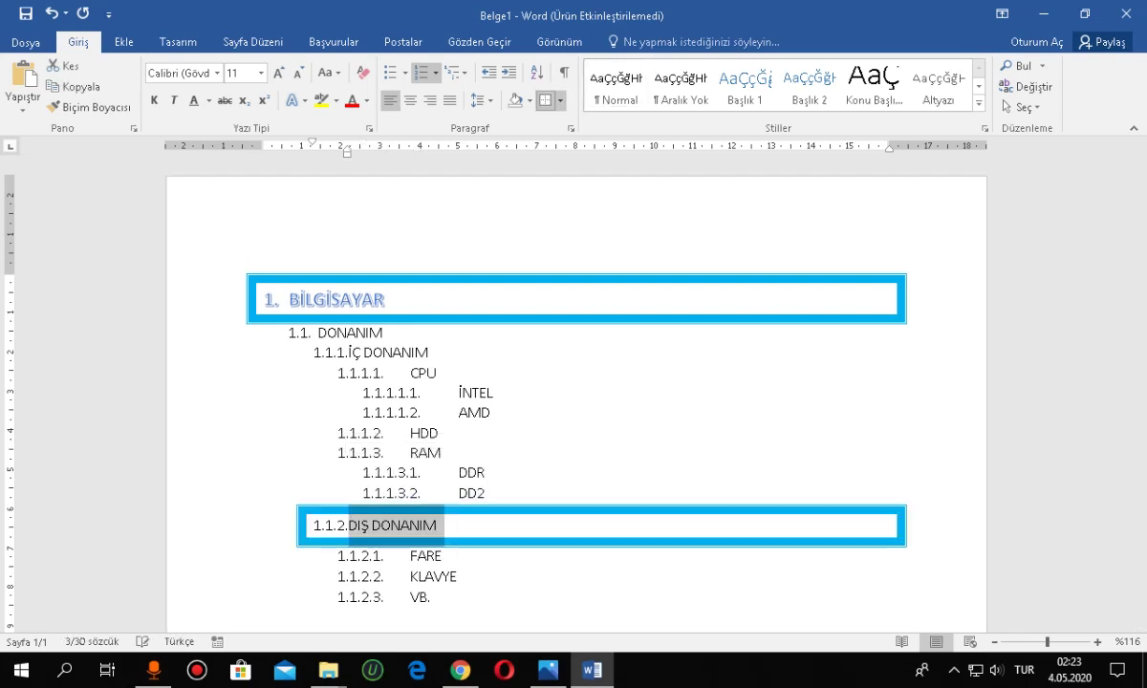
left_click_drag(349, 352, 435, 353)
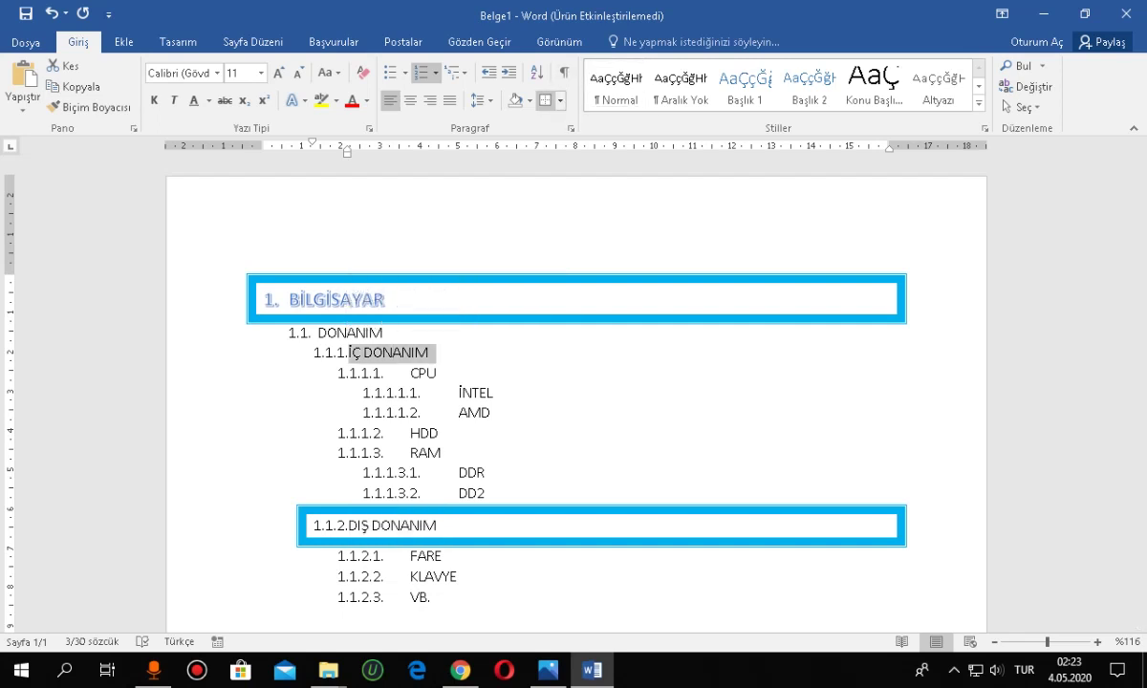
left_click(545, 100)
left_click(485, 496)
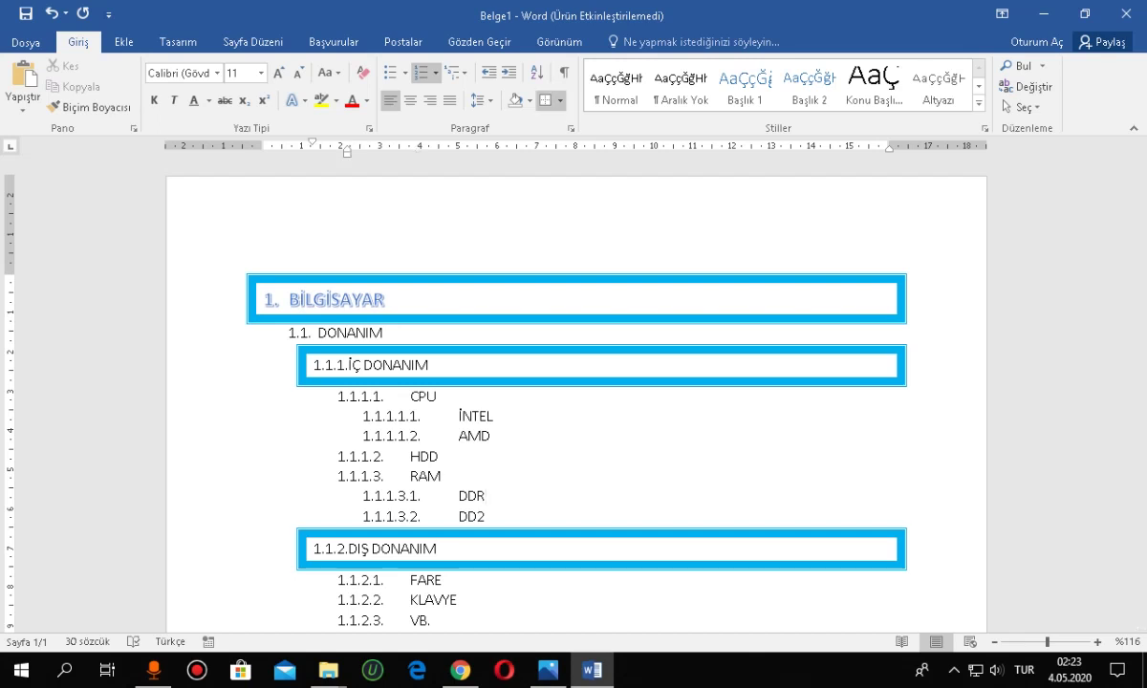
left_click(559, 100)
Change the DIŞ DONANIM border to a green double line at ½ nk
left_click(636, 450)
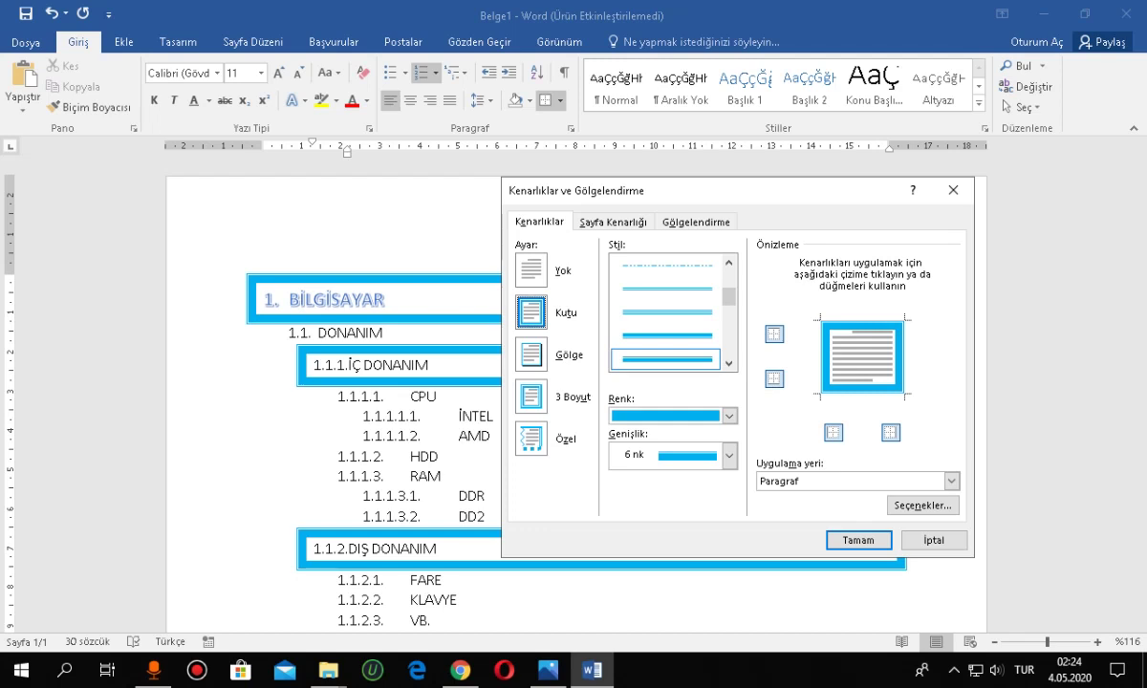
left_click(669, 288)
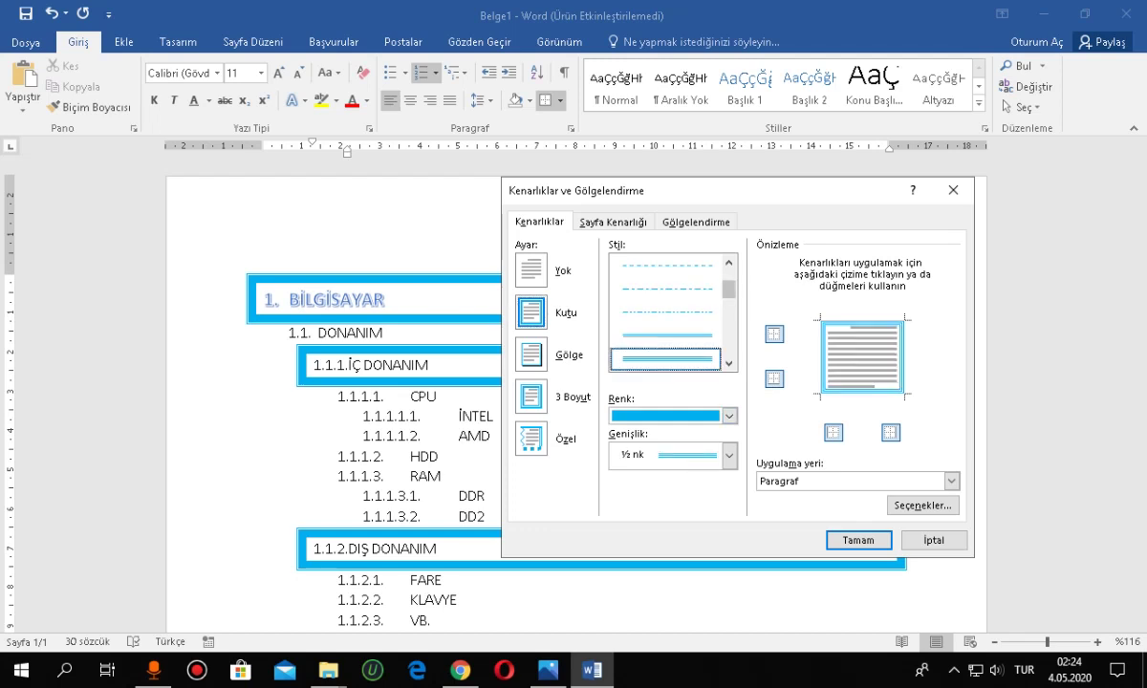
left_click(729, 416)
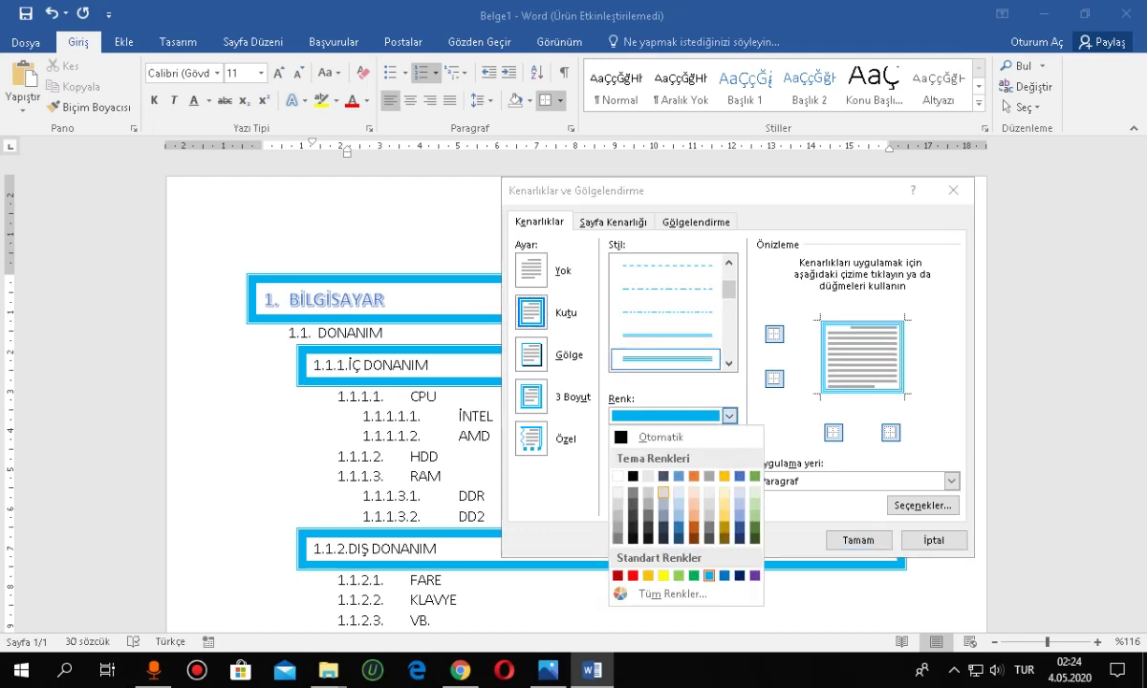
left_click(693, 575)
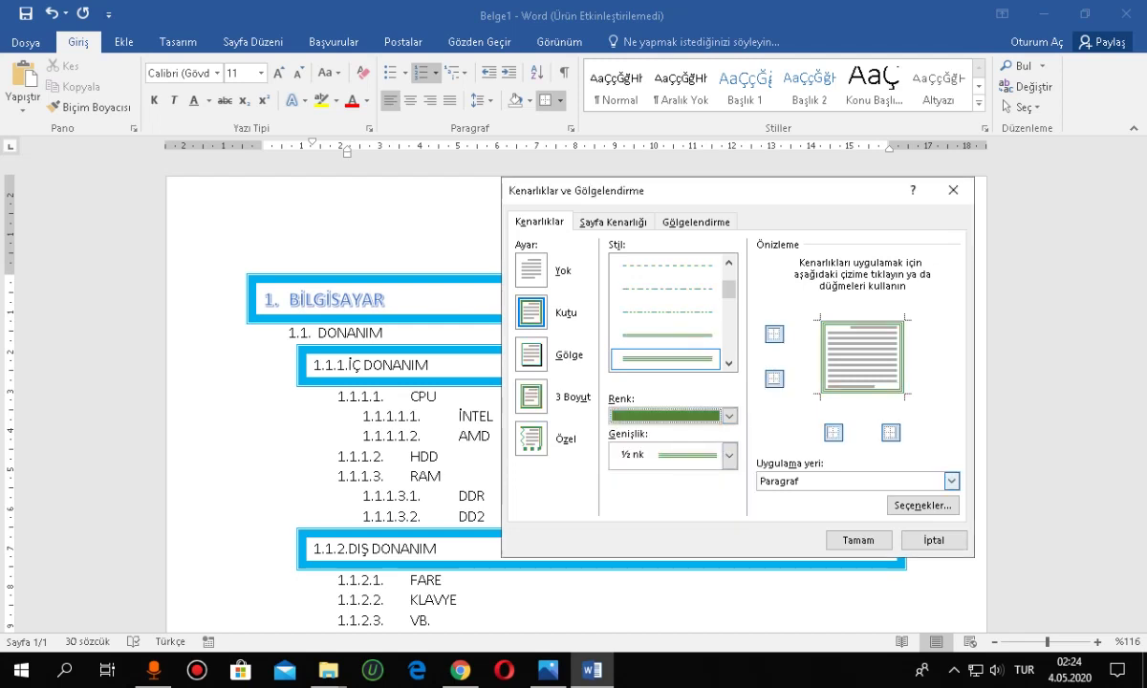
left_click(850, 540)
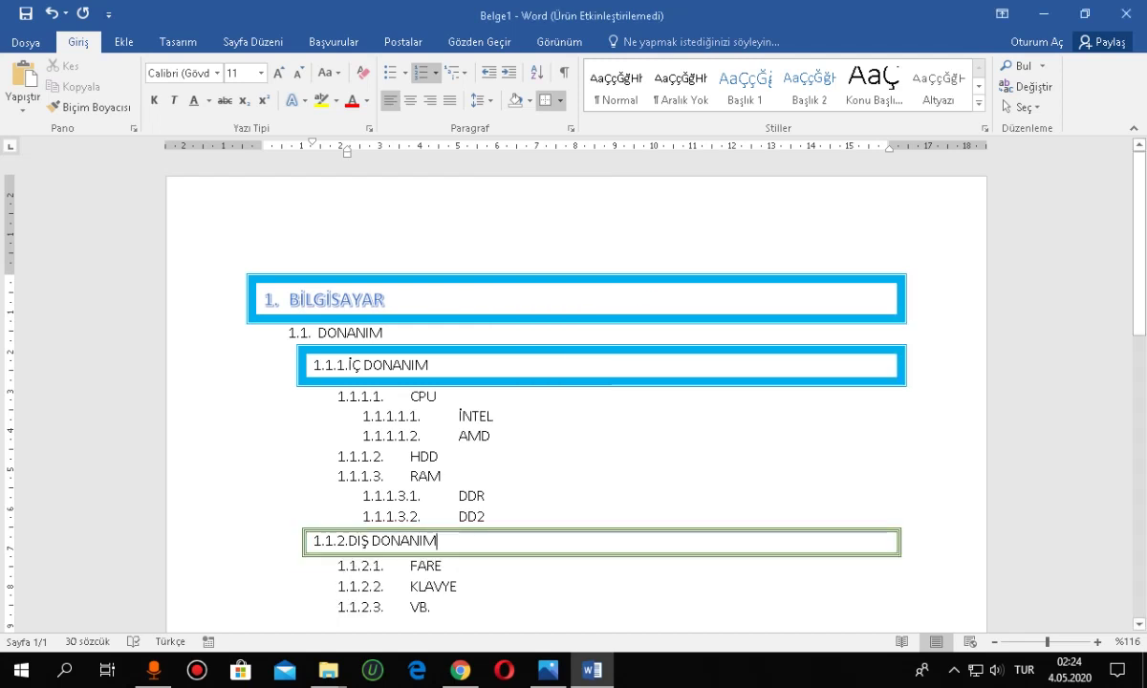
triple_click(392, 541)
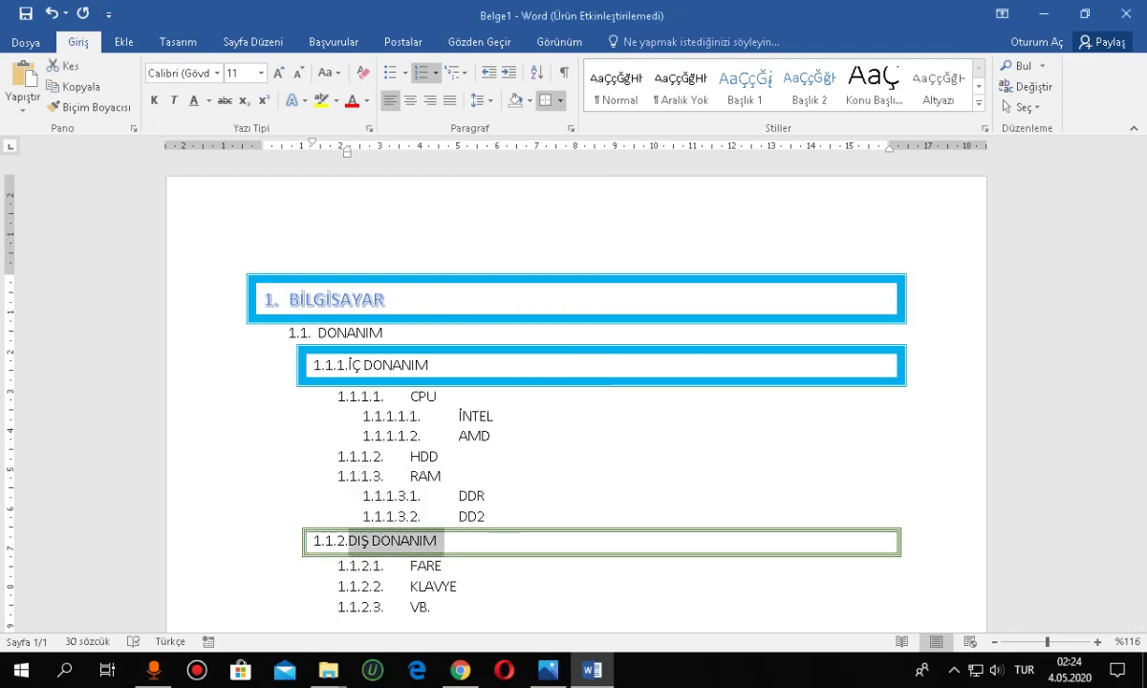
Format-paint the green double border from DIŞ DONANIM onto İÇ DONANIM, then select both headings
left_click(91, 107)
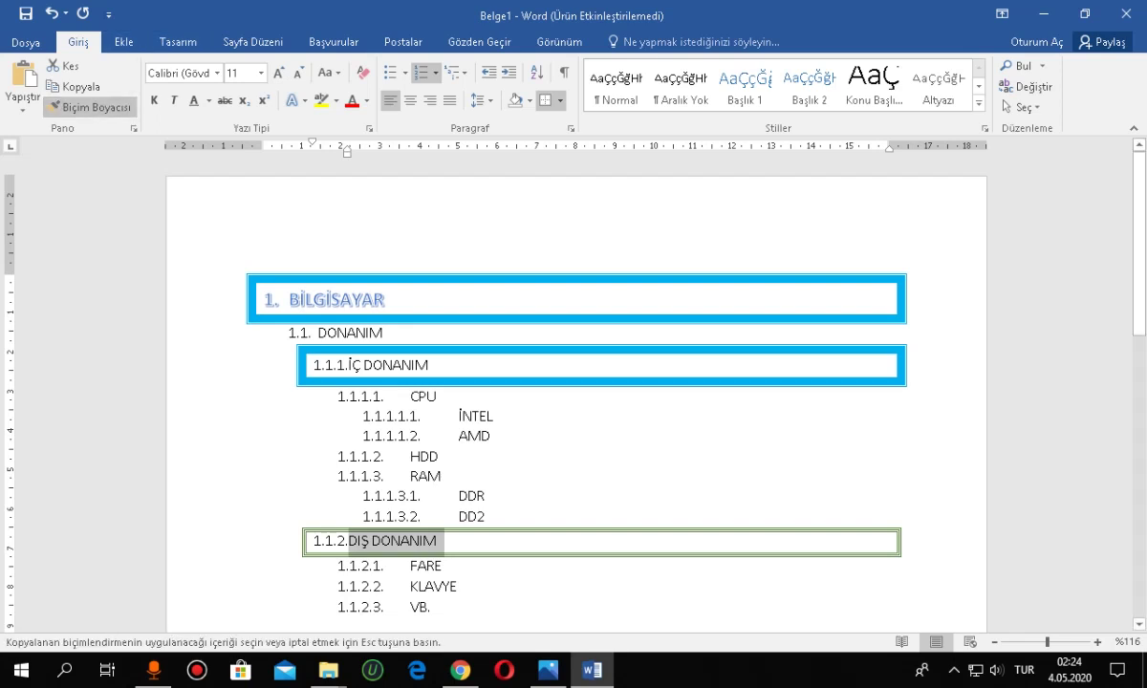
left_click_drag(349, 365, 428, 365)
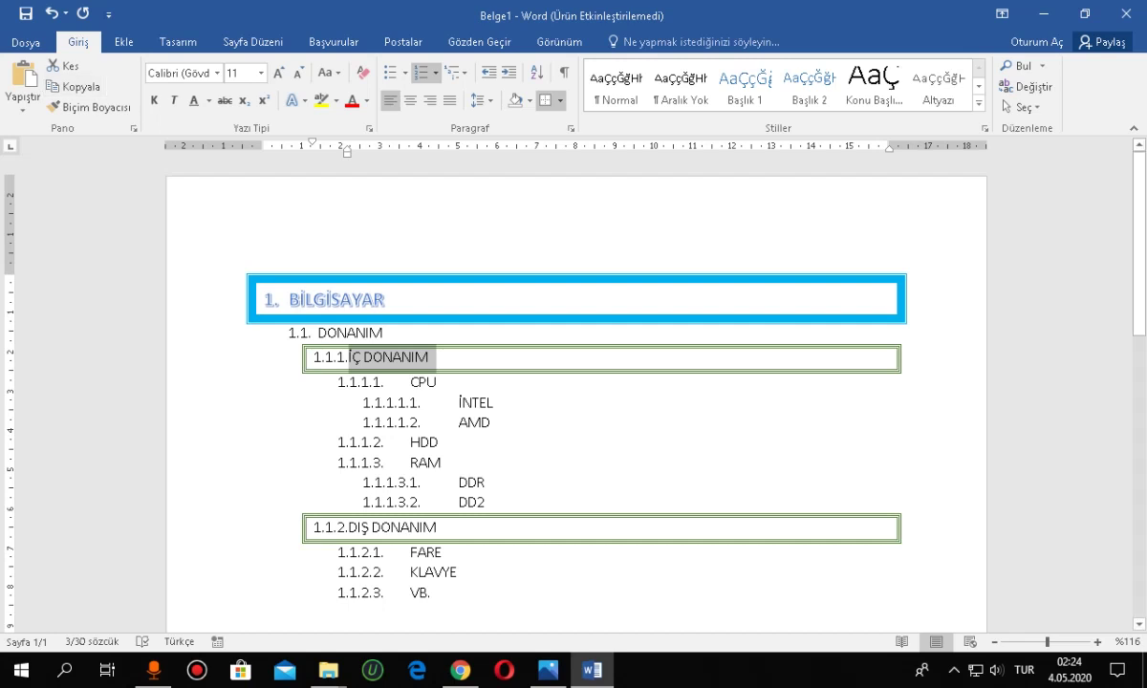
left_click(422, 358)
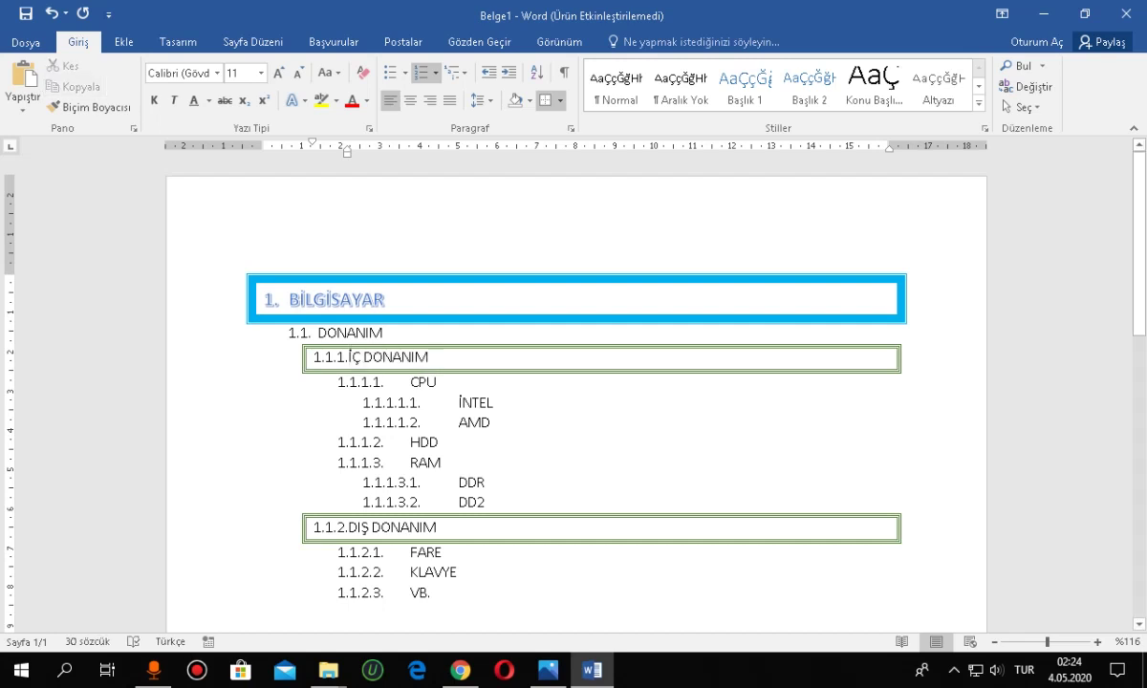
left_click_drag(349, 357, 435, 357)
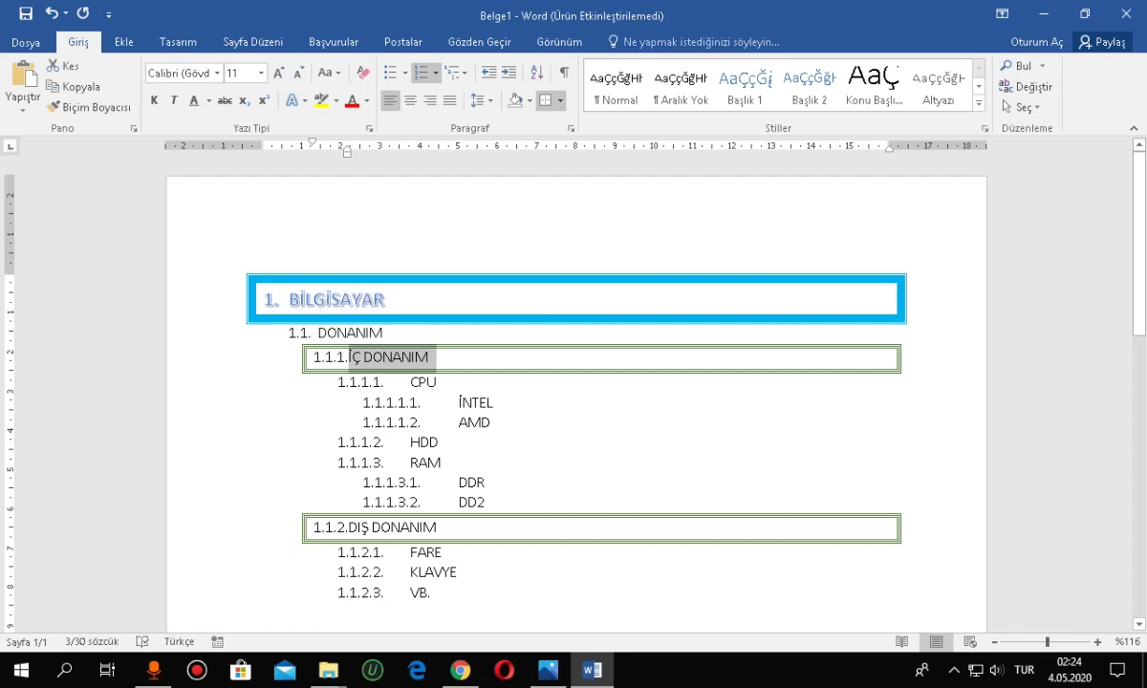
left_click_drag(440, 527, 349, 527)
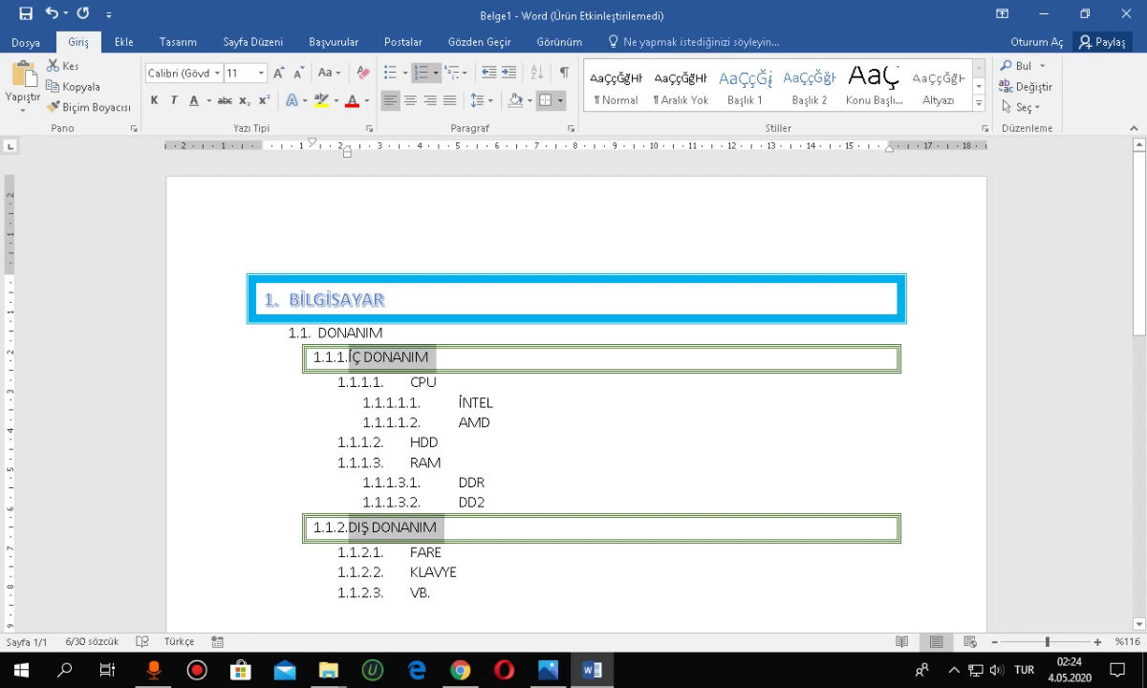
Copy BİLGİSAYAR's blue-boxed heading format onto İÇ DONANIM and DIŞ DONANIM with Format Painter
left_click_drag(361, 299, 277, 300)
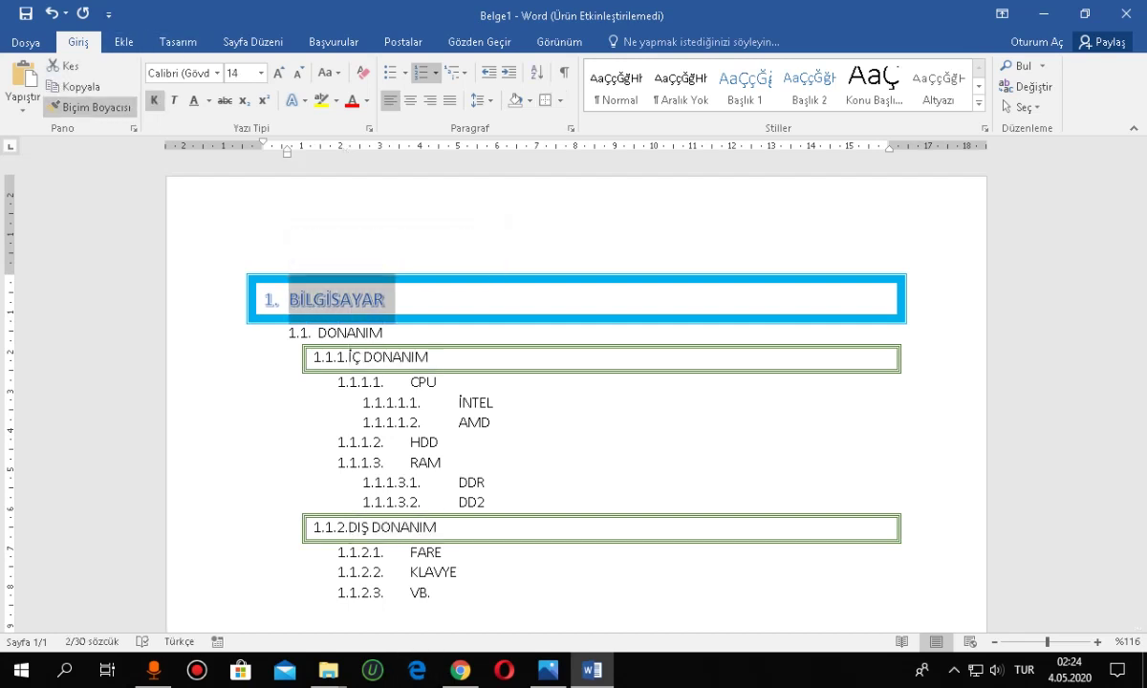
left_click(91, 107)
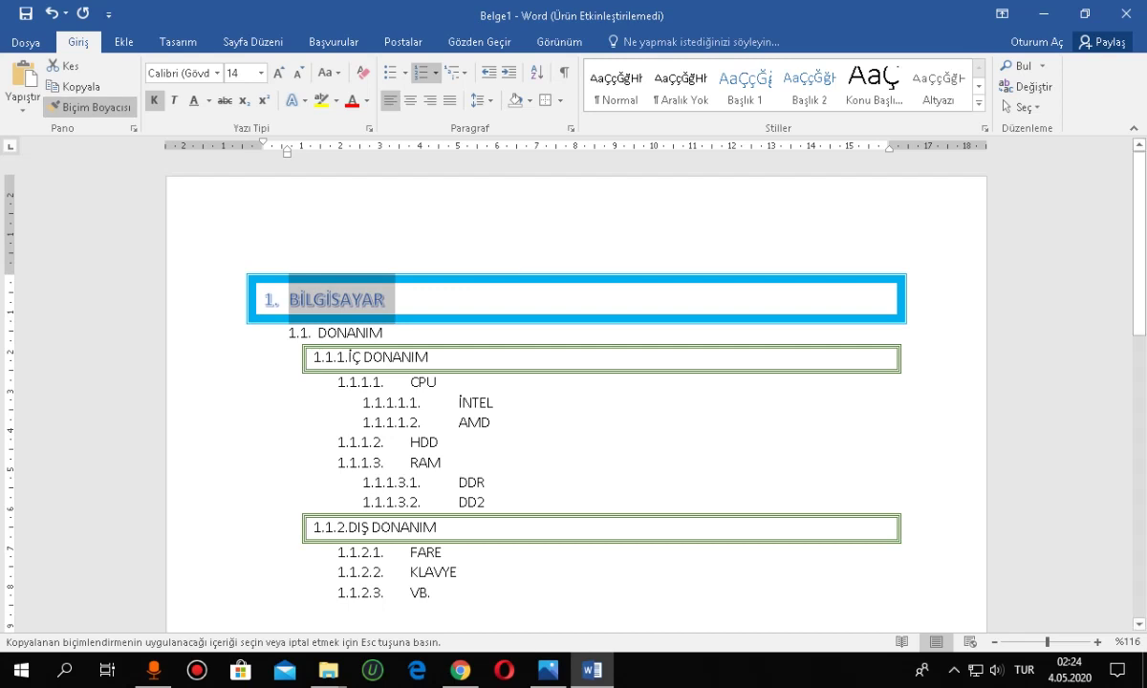
key("Escape")
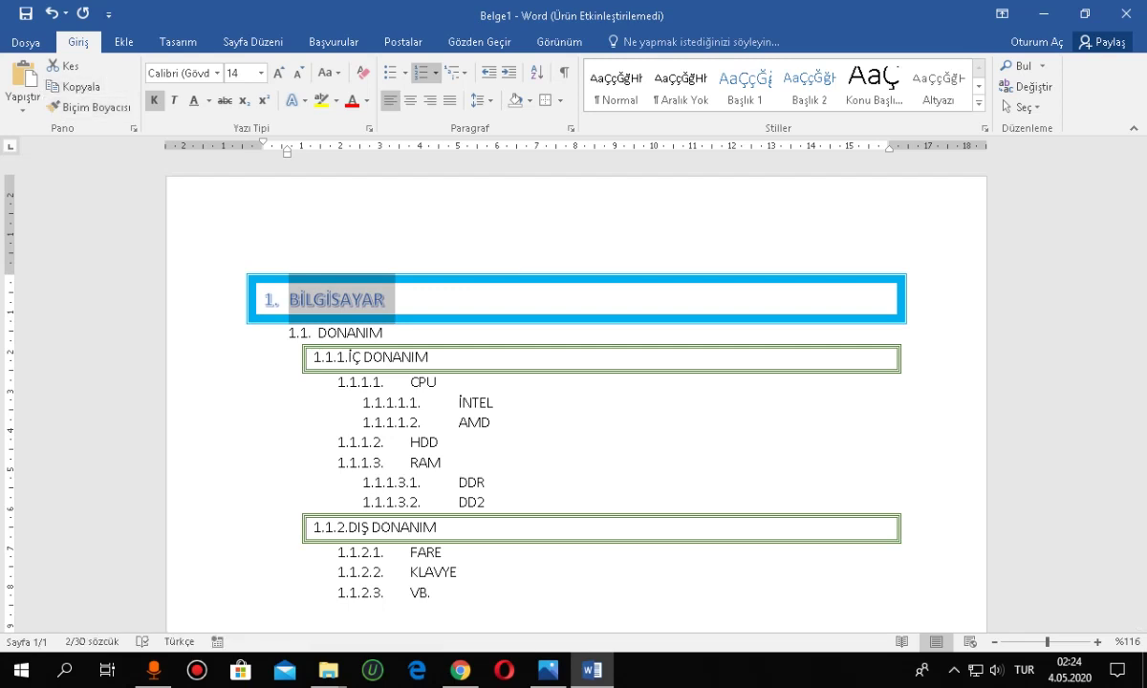
left_click(91, 107)
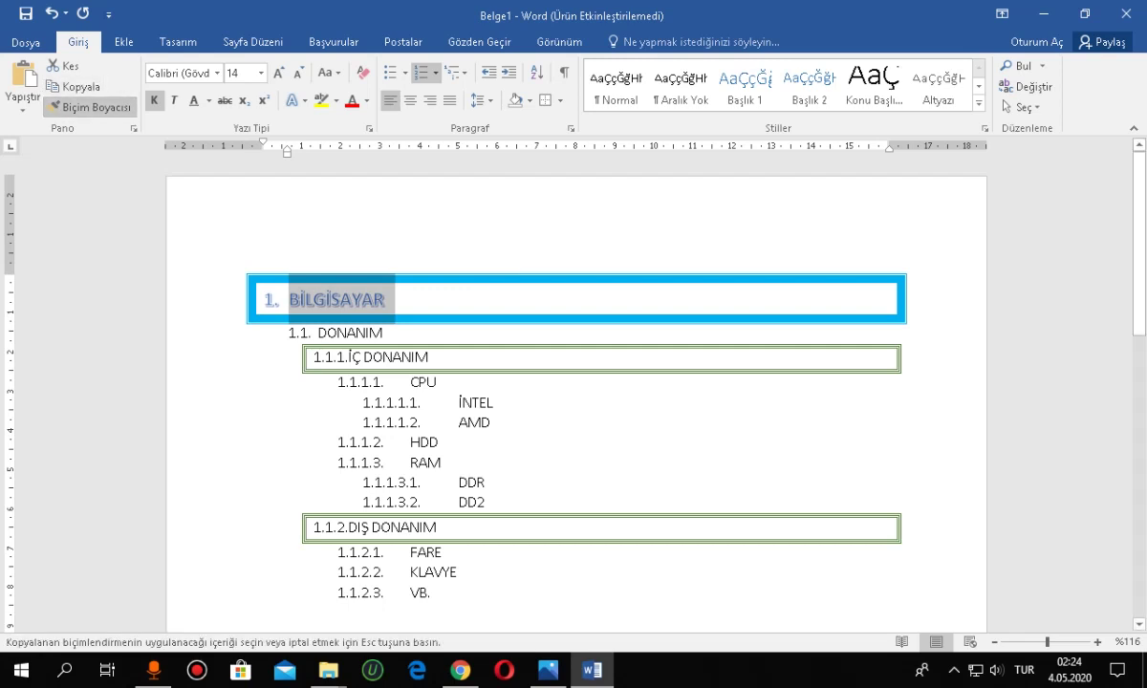
left_click_drag(426, 357, 325, 358)
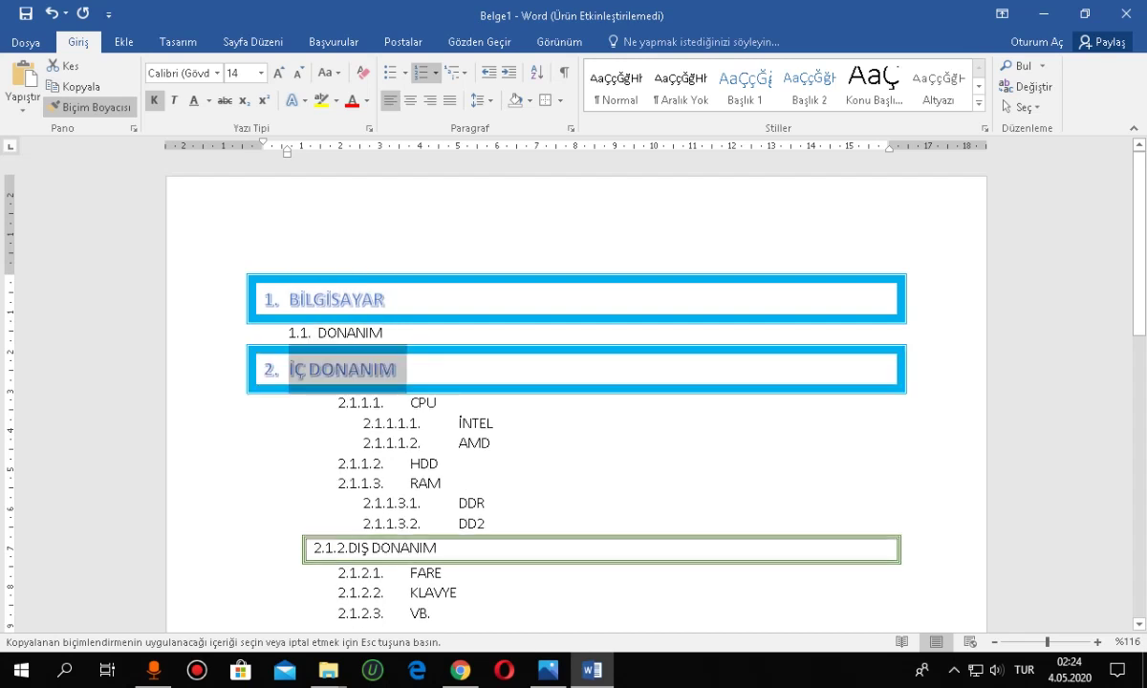
left_click_drag(438, 547, 316, 548)
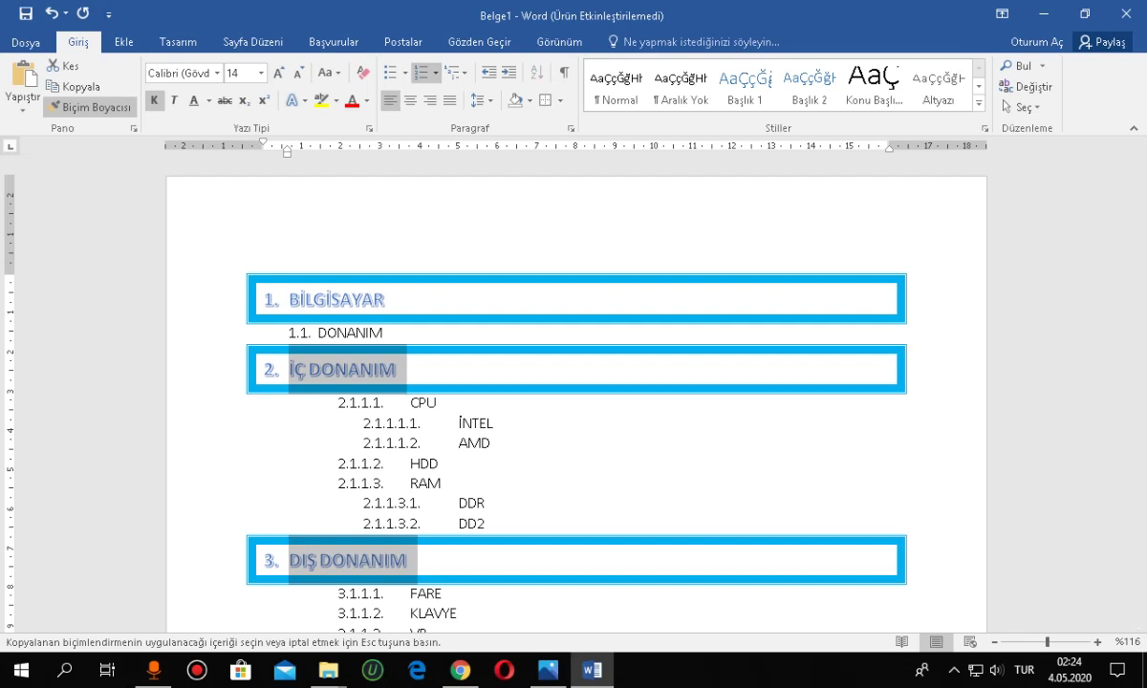
key("Escape")
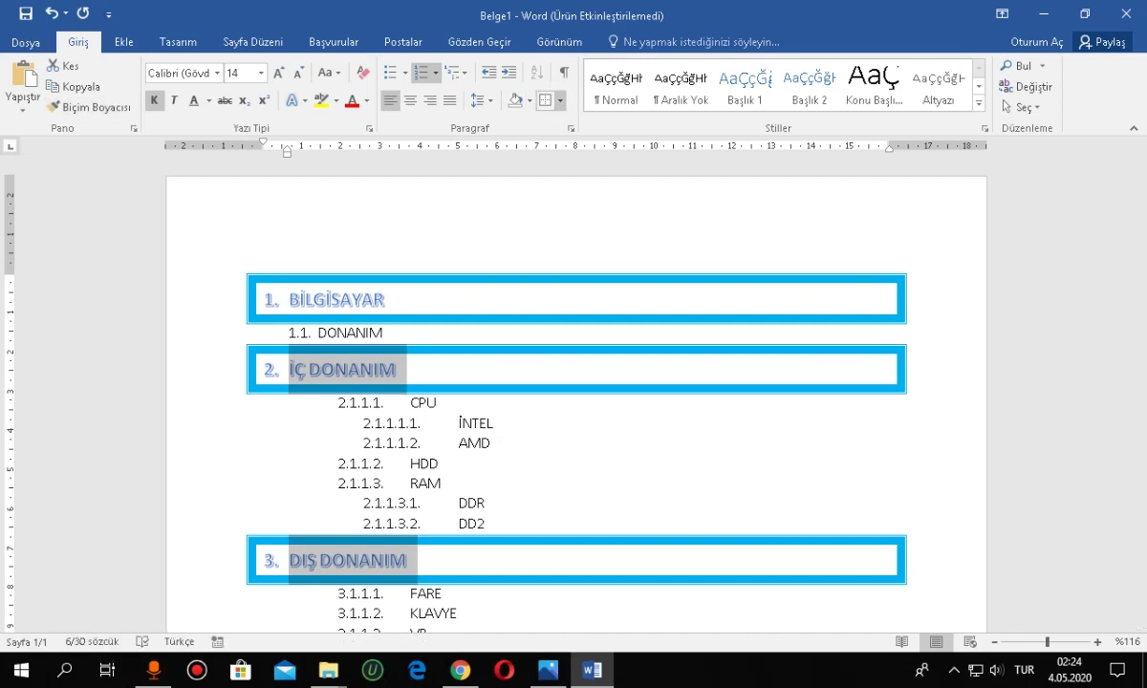
left_click(559, 100)
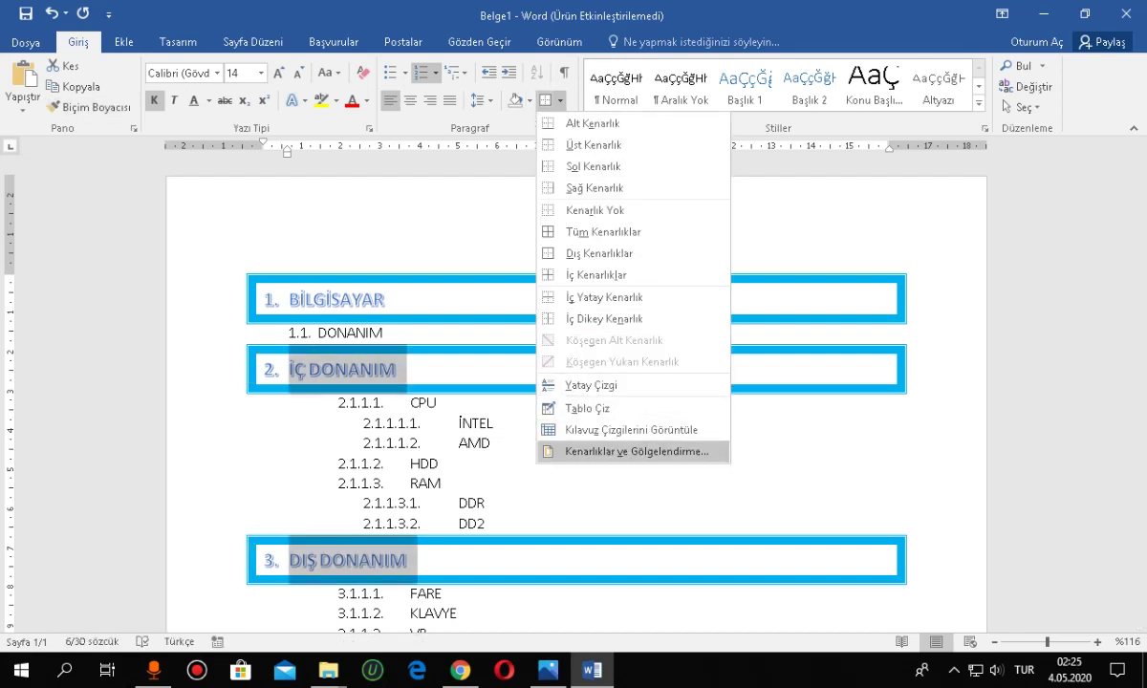
Change the İÇ DONANIM and DIŞ DONANIM box borders to green ½ nk double lines
left_click(636, 451)
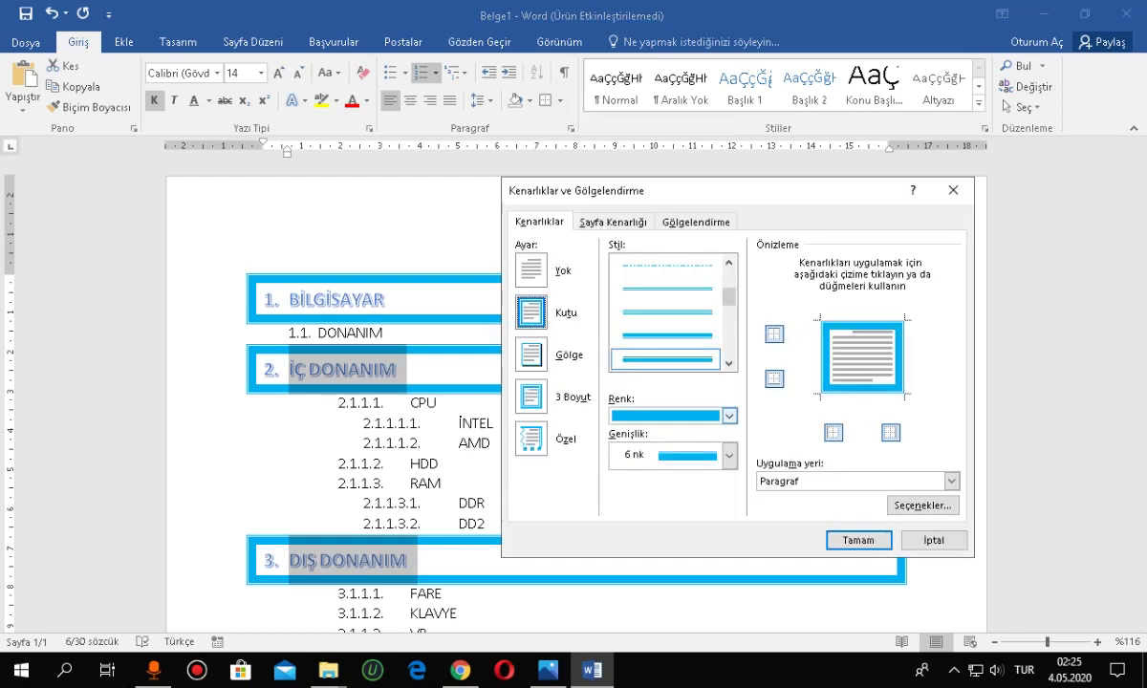
left_click(729, 455)
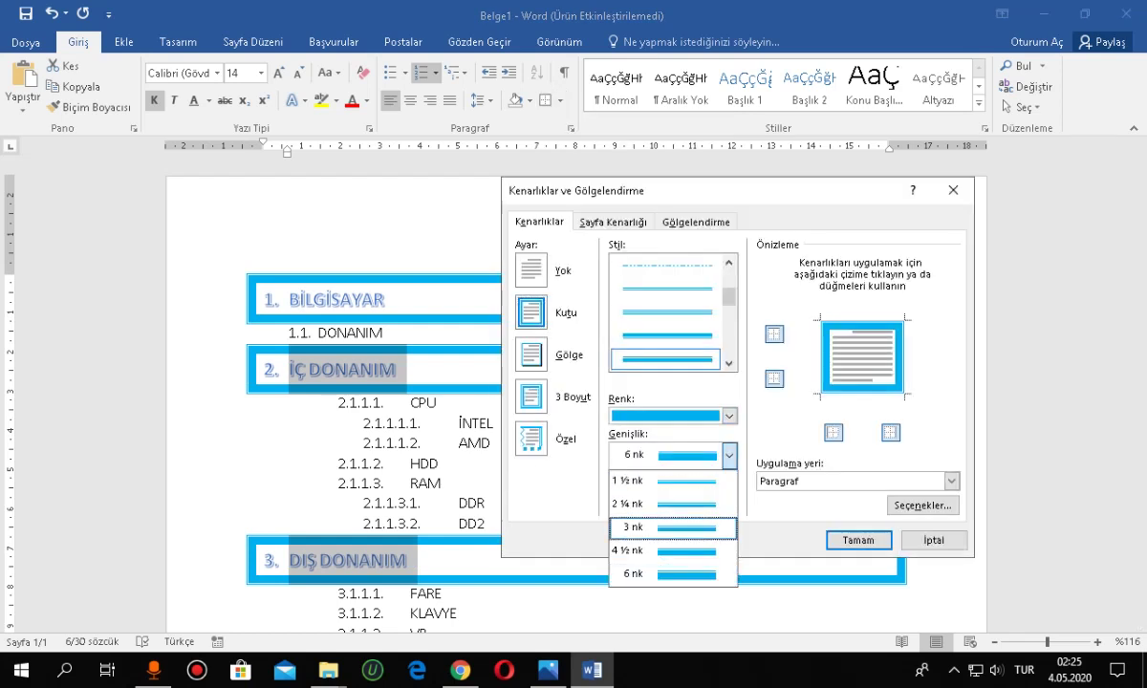
left_click(650, 533)
left_click(729, 416)
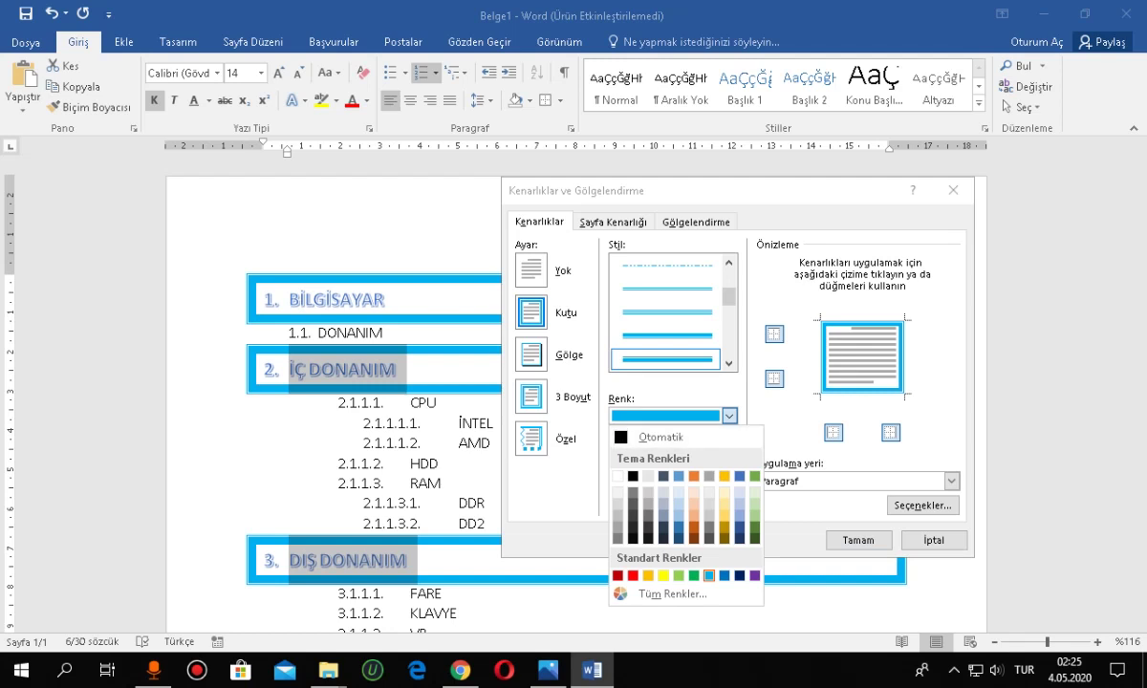
left_click(694, 575)
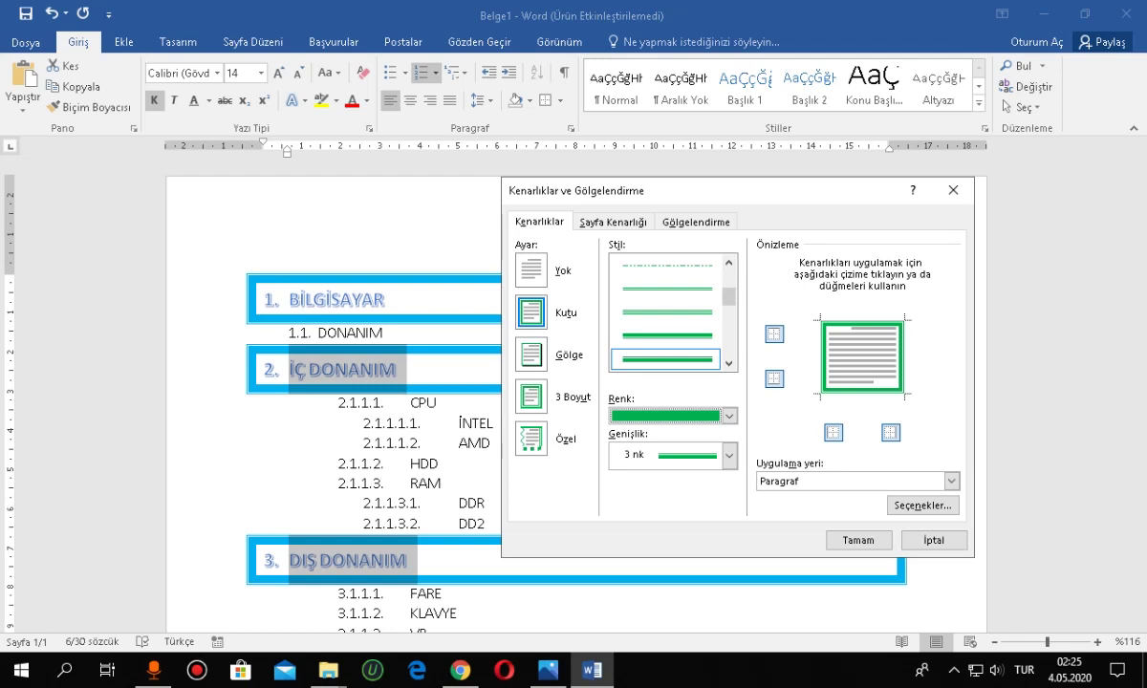
left_click(664, 360)
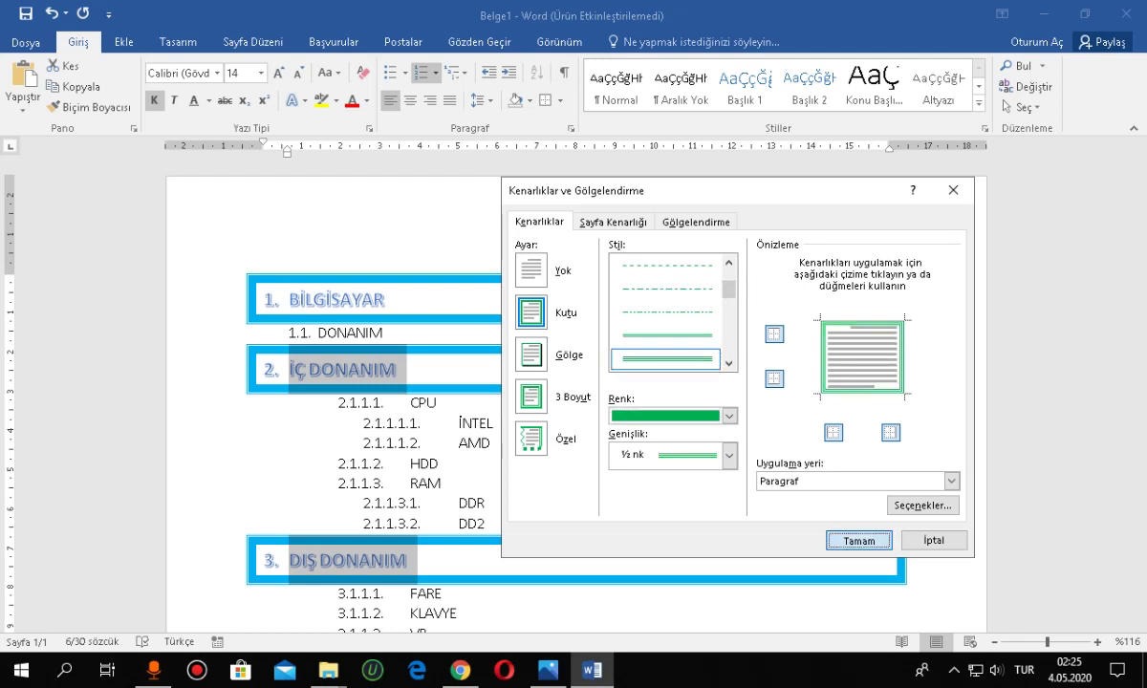
key("Return")
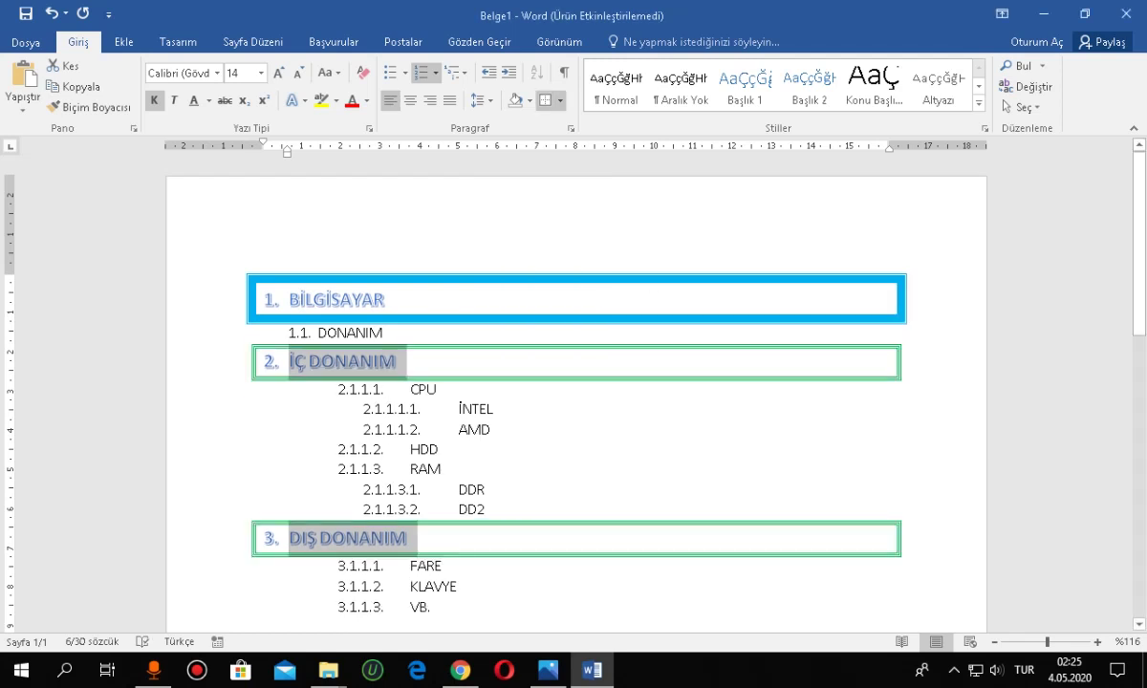
left_click(421, 538)
left_click(457, 586)
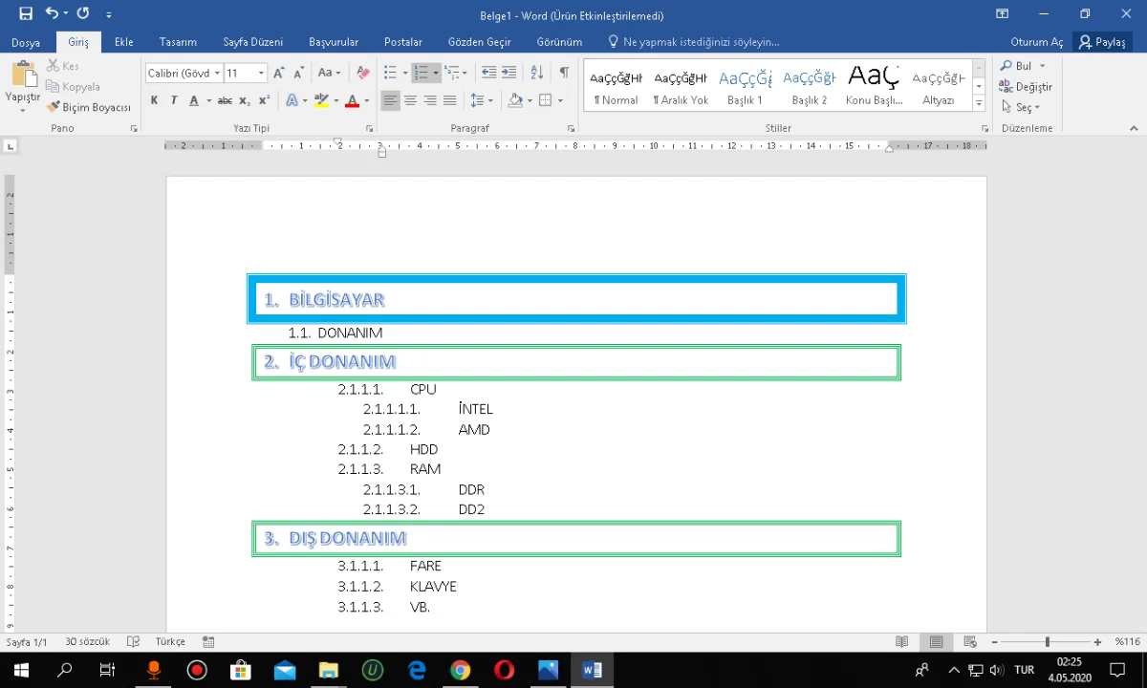
scroll(574, 401, "down", 1)
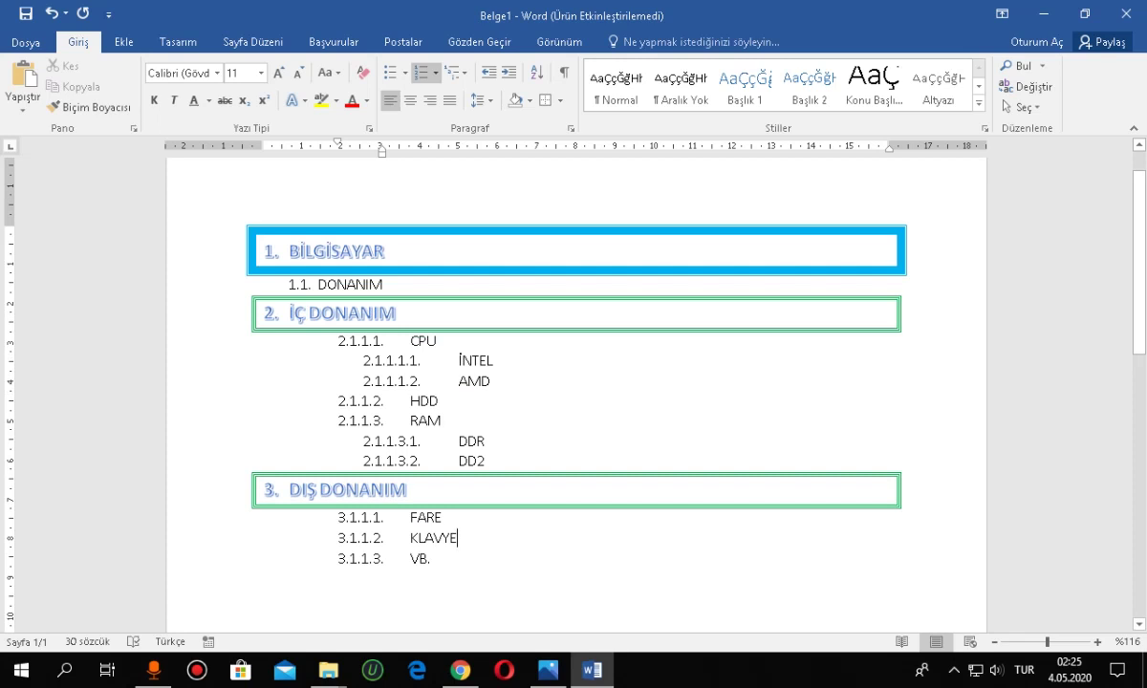
Shade the BİLGİSAYAR heading light peach
left_click(287, 250)
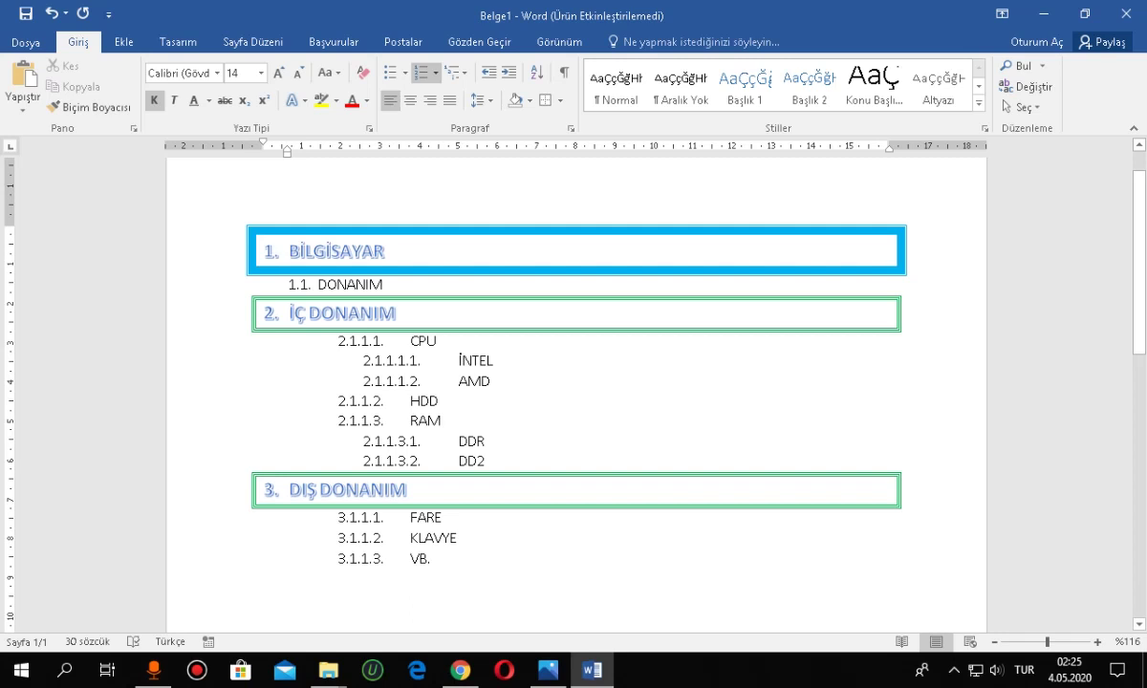
double_click(359, 251)
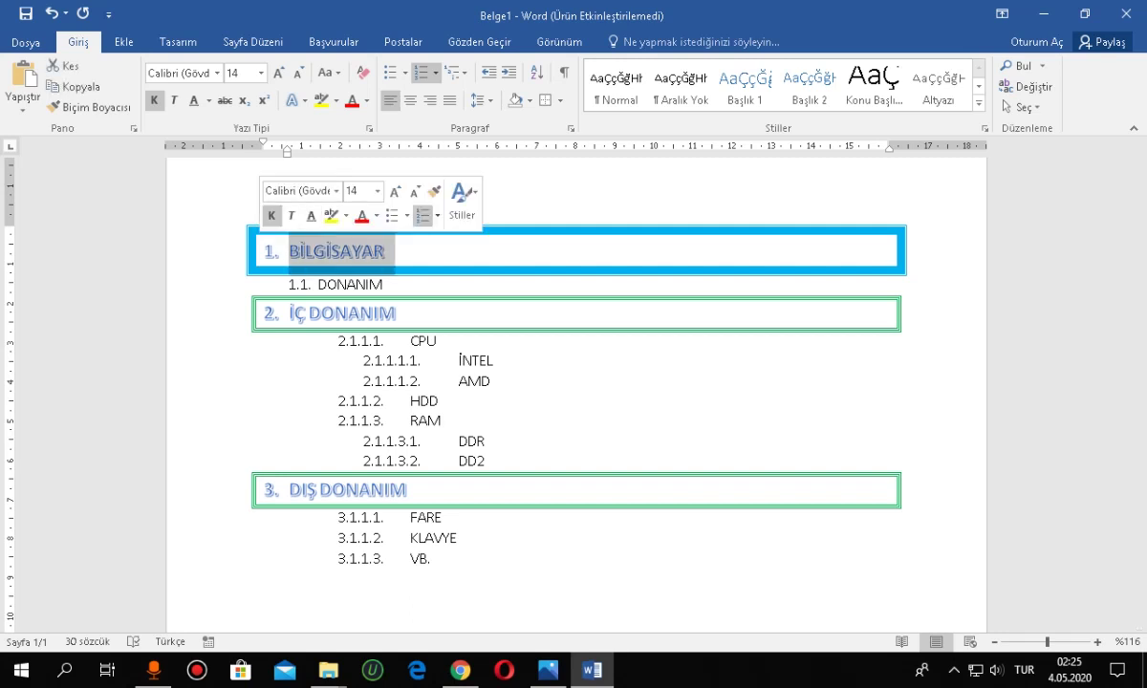
left_click(530, 99)
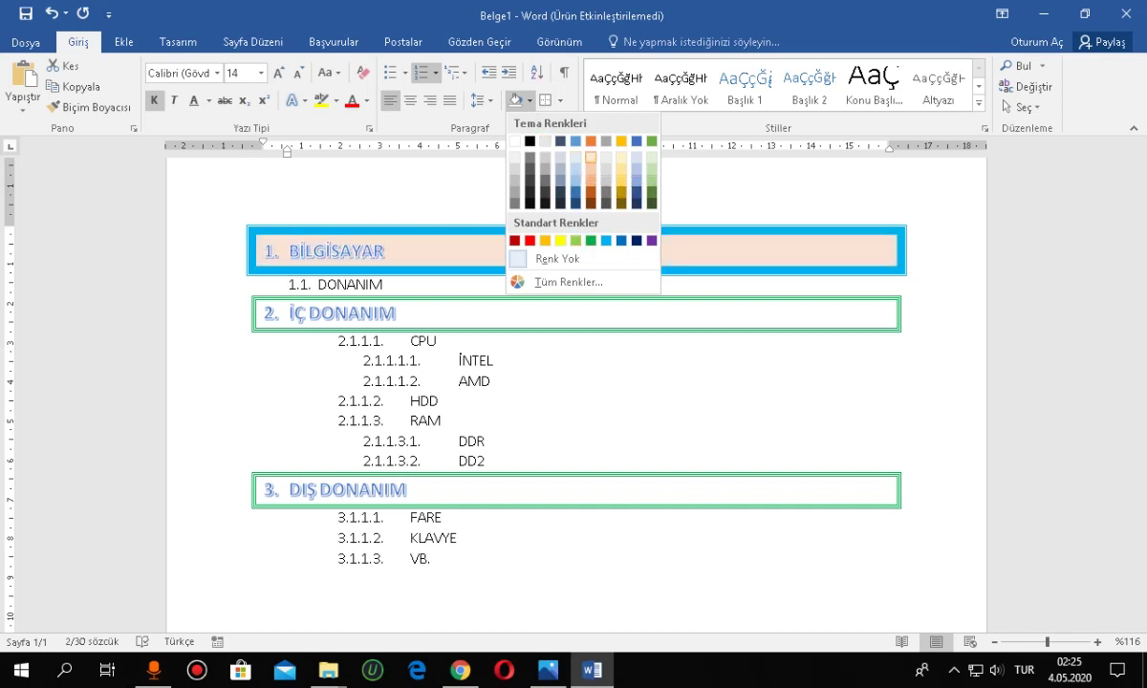
left_click(590, 156)
Shade the İÇ DONANIM and DIŞ DONANIM headings light yellow
left_click_drag(288, 314, 406, 314)
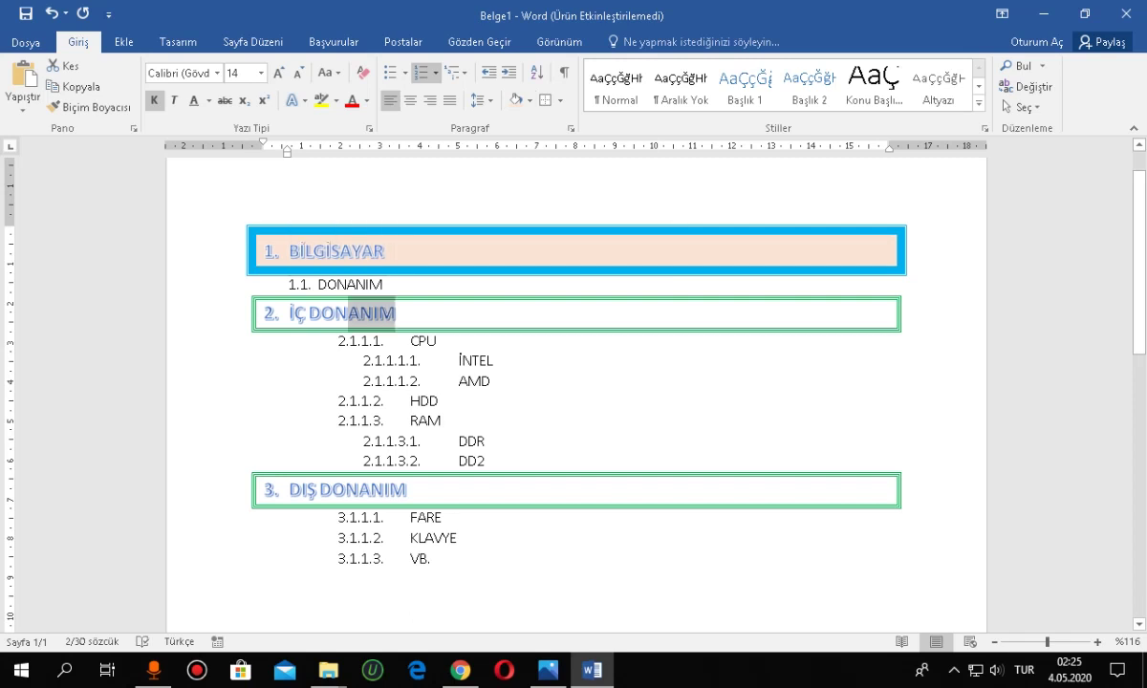
left_click(529, 100)
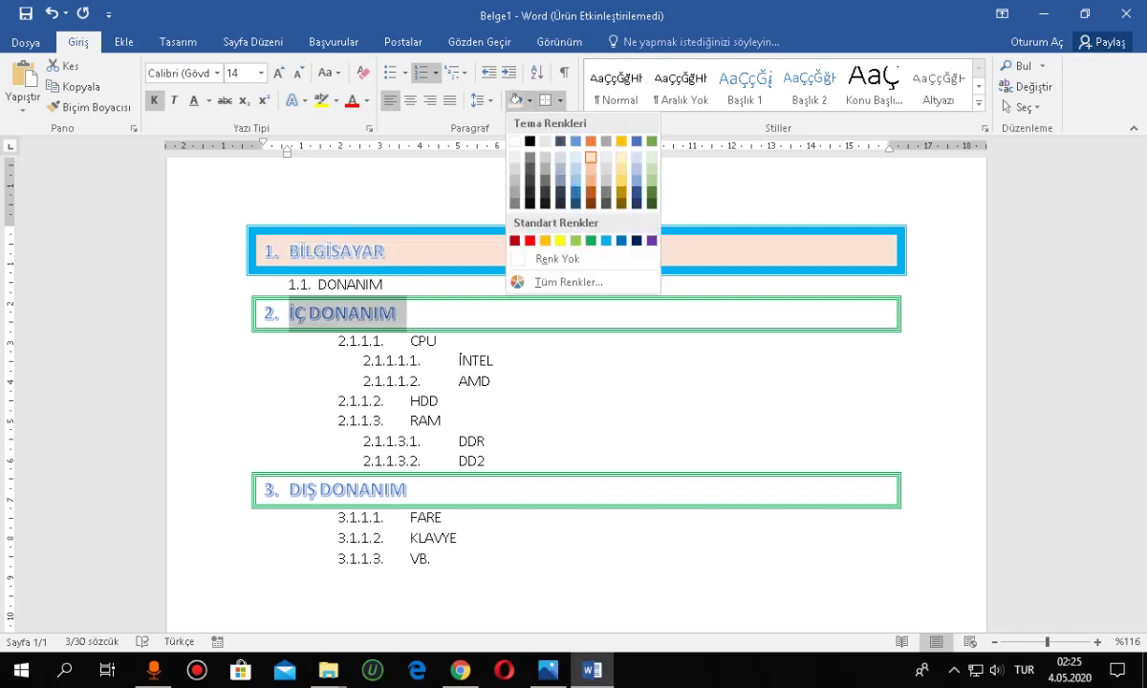
left_click(622, 155)
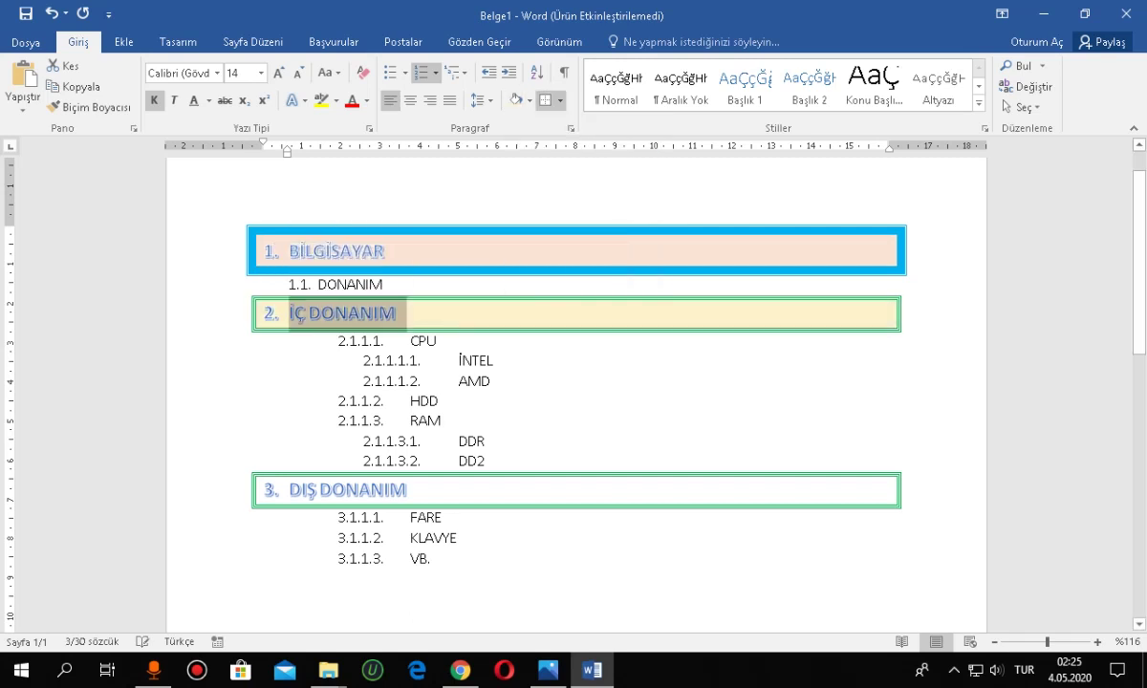
left_click_drag(288, 490, 418, 490)
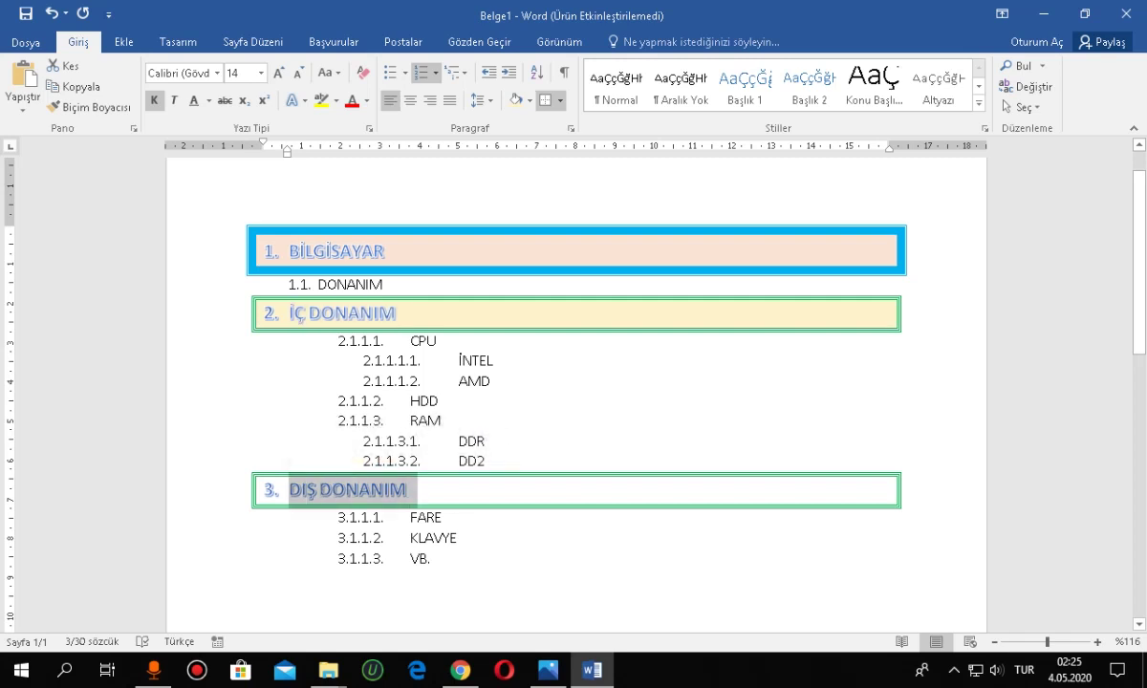
left_click(529, 100)
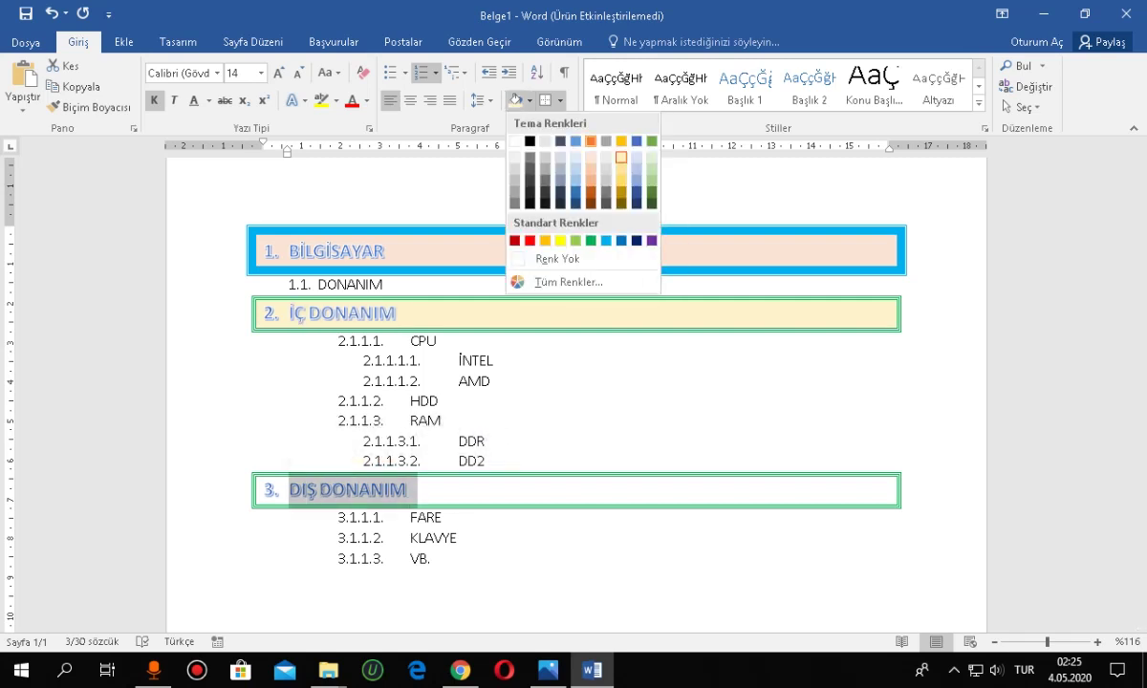
left_click(621, 157)
Narrow the BİLGİSAYAR heading box by pulling its right indent leftward
left_click(429, 505)
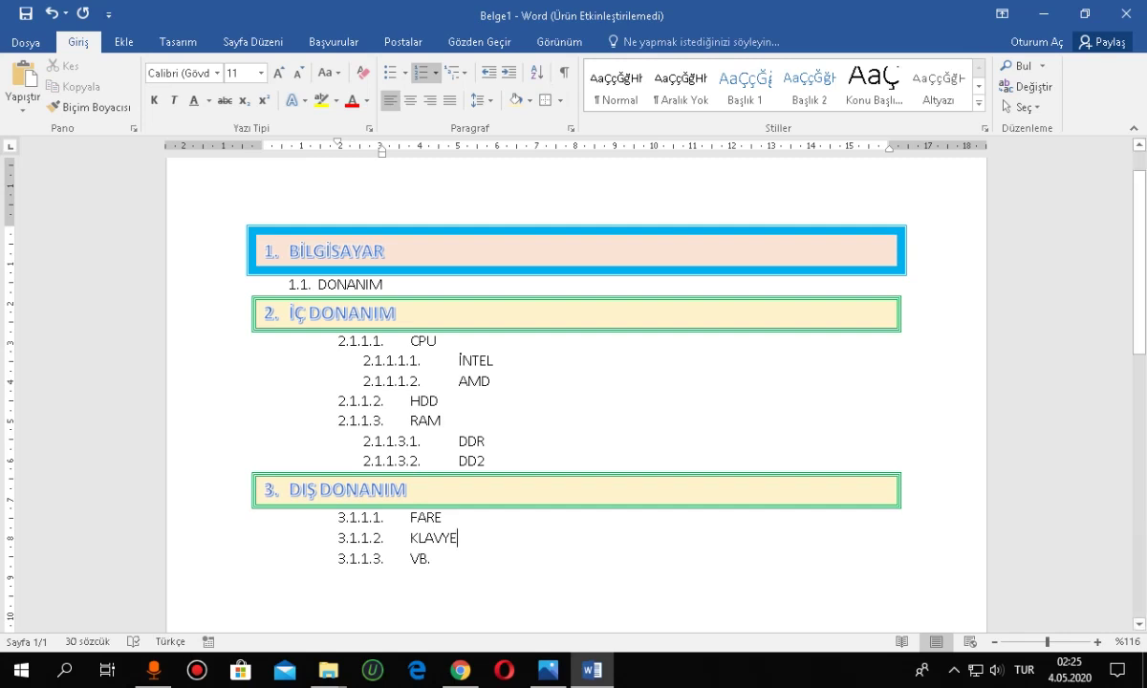
left_click(359, 251)
left_click_drag(889, 146, 652, 146)
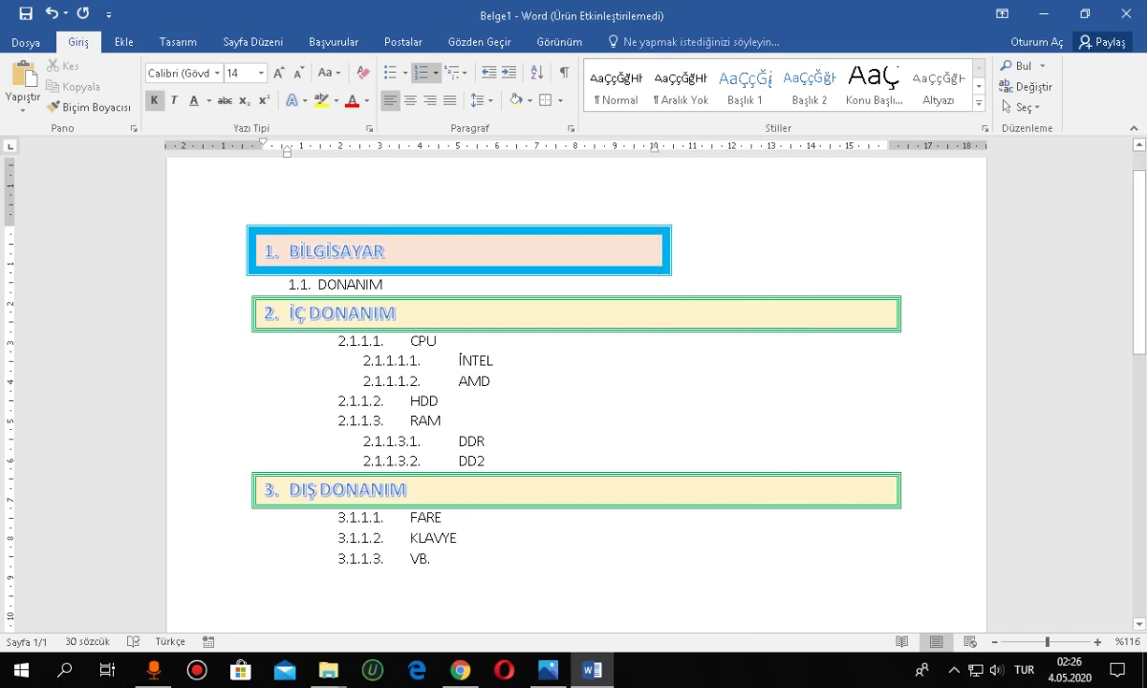
Adjust the BİLGİSAYAR heading box so it ends around mid-page
left_click_drag(652, 147, 889, 146)
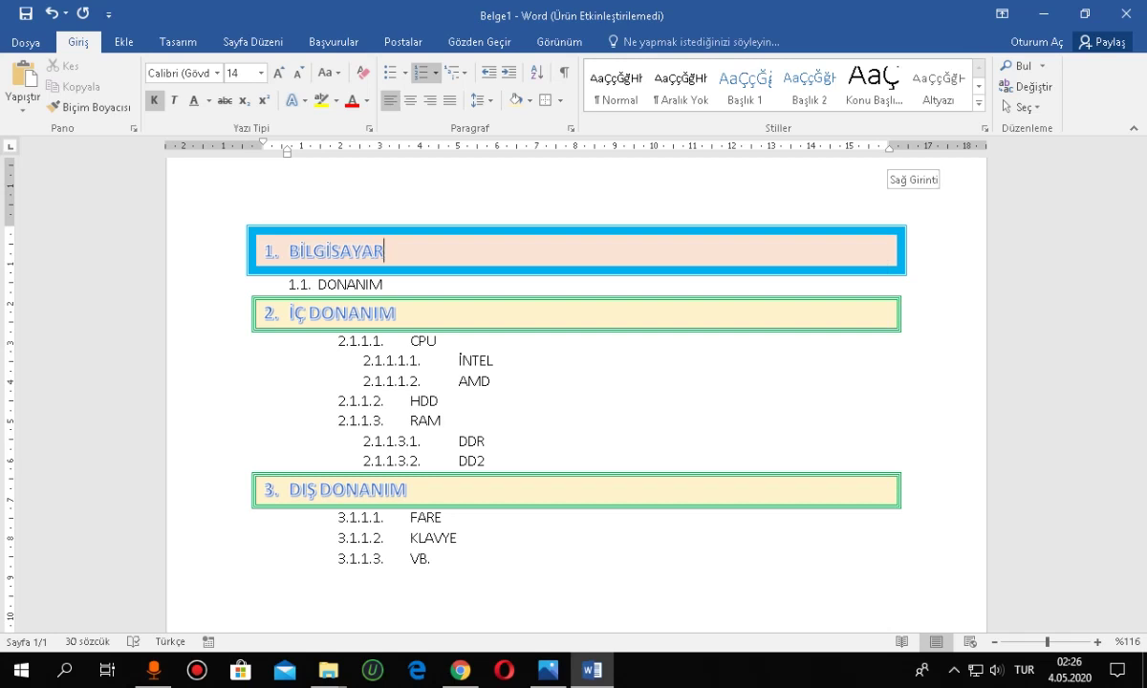
left_click_drag(889, 148, 457, 147)
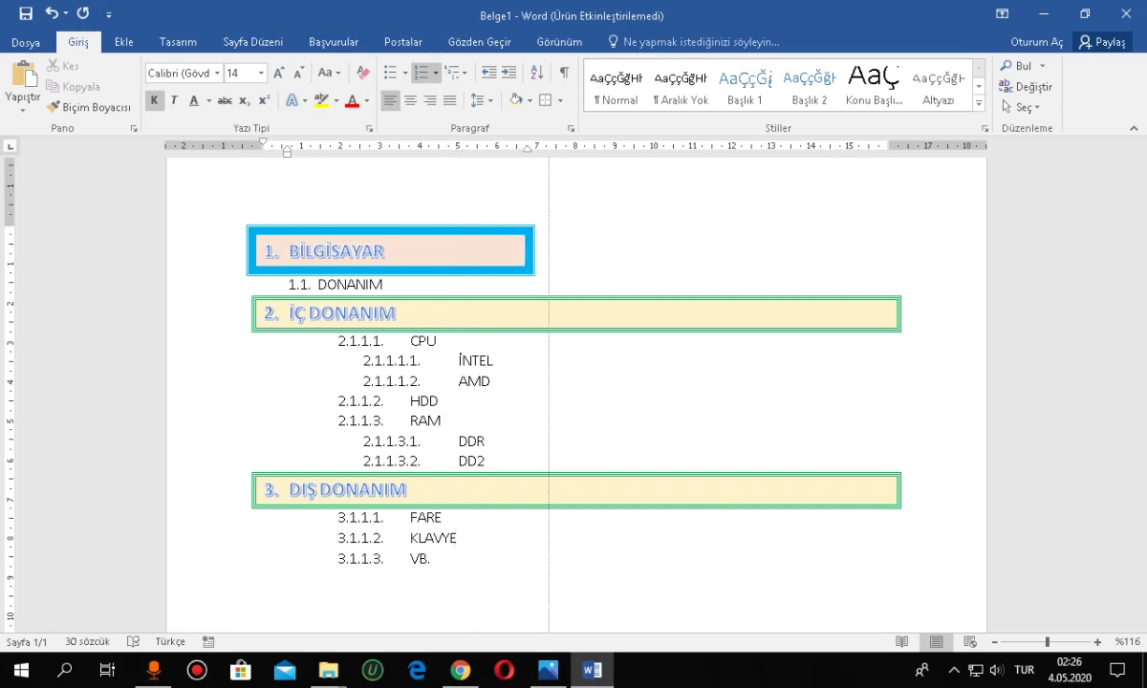
left_click_drag(456, 147, 557, 147)
Narrow the İÇ DONANIM and DIŞ DONANIM boxes to the same width
left_click(395, 313)
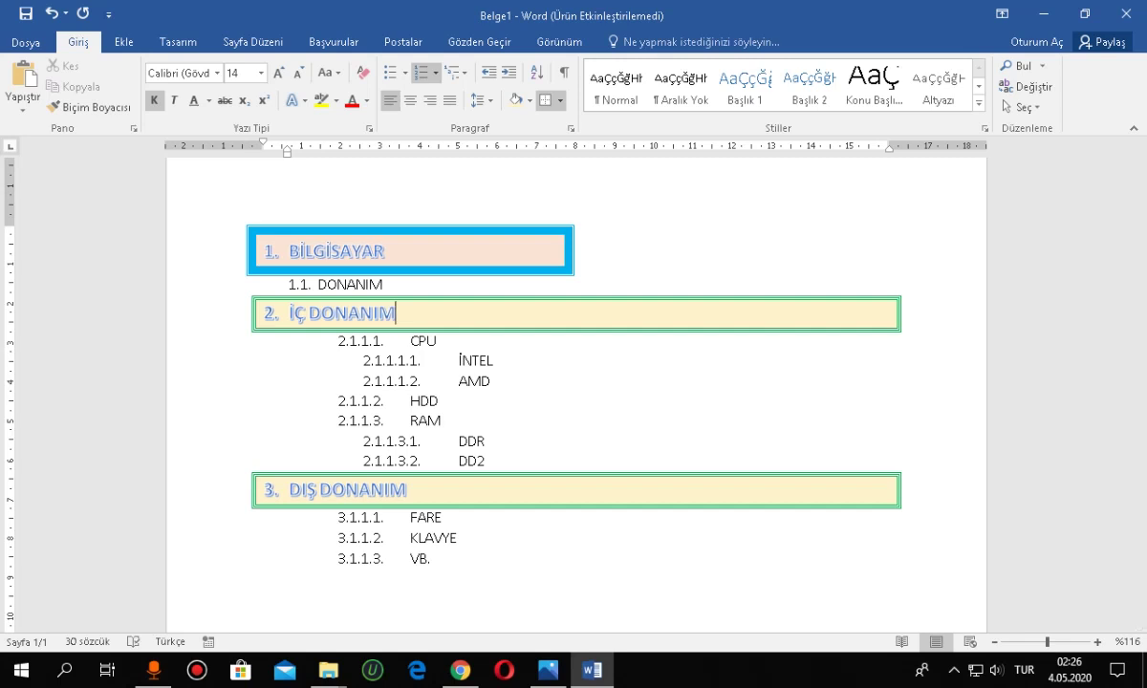
left_click_drag(889, 149, 635, 148)
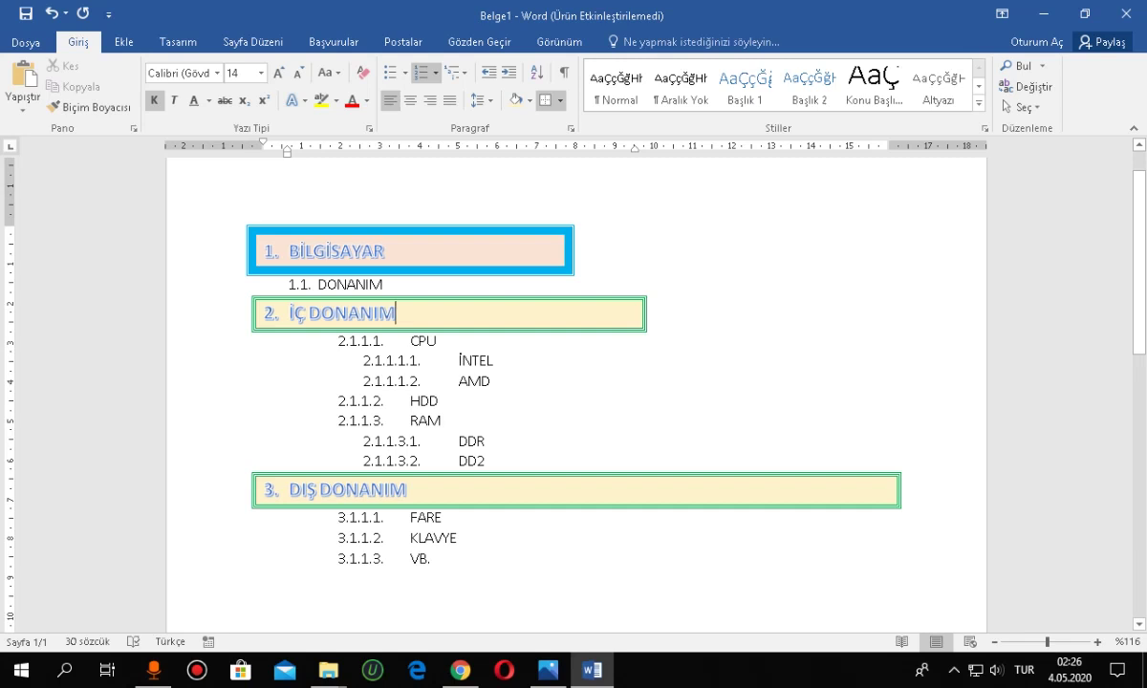
key("Down")
key("Down")
key("Down")
key("Down")
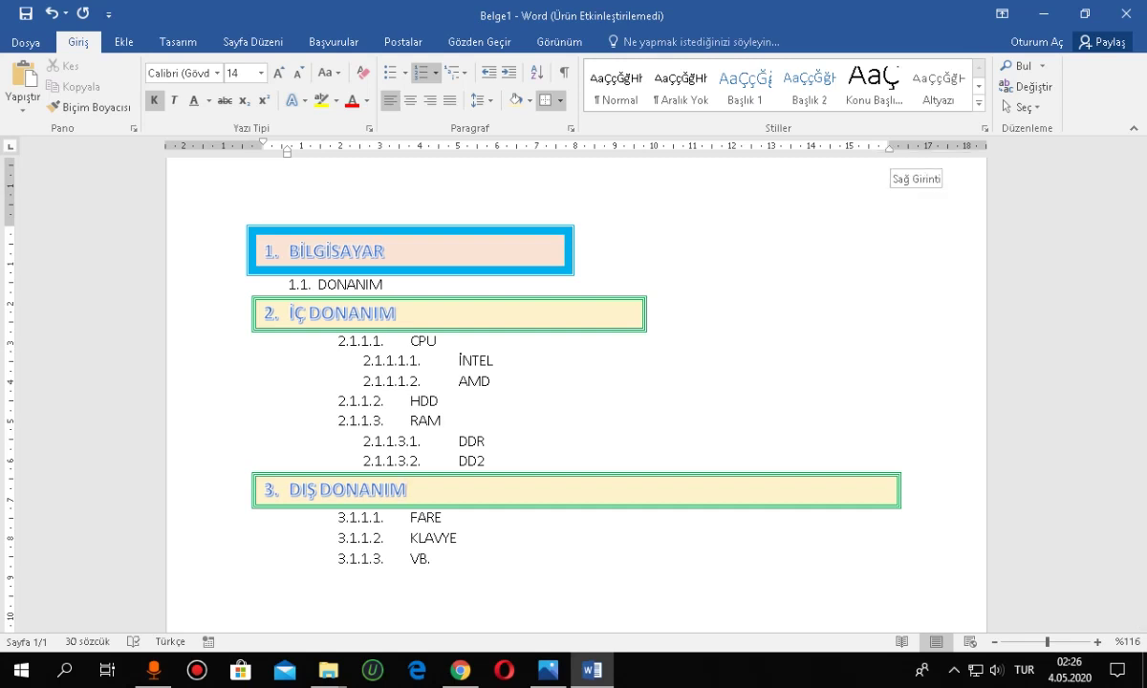
left_click_drag(889, 148, 633, 148)
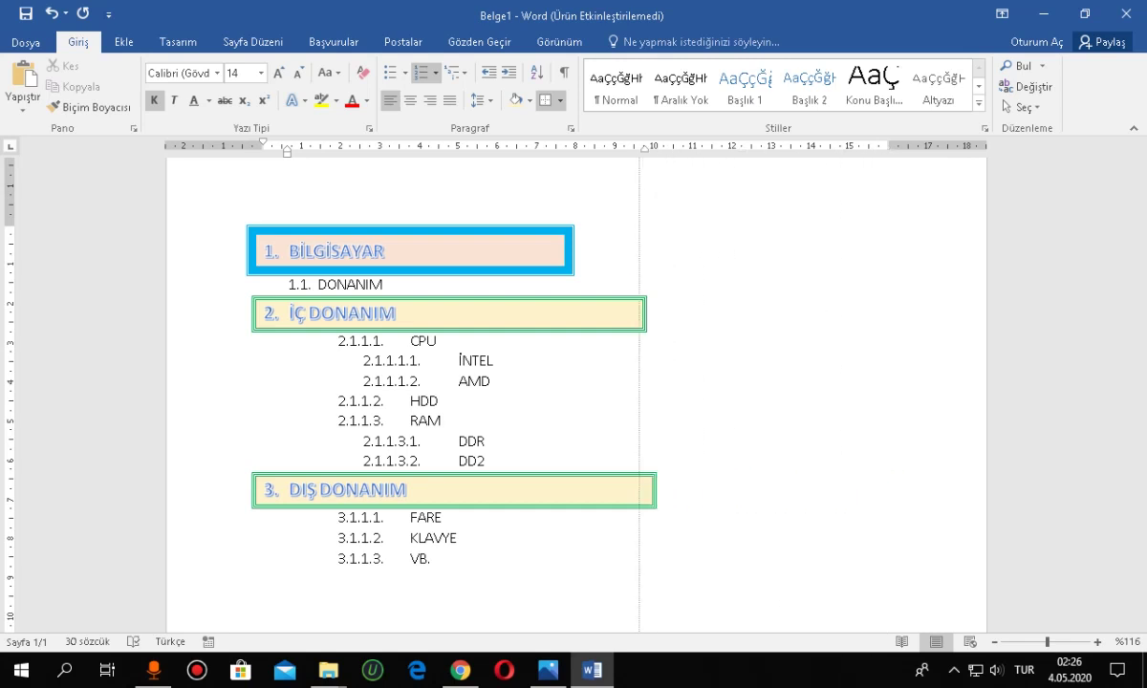
left_click_drag(633, 148, 634, 149)
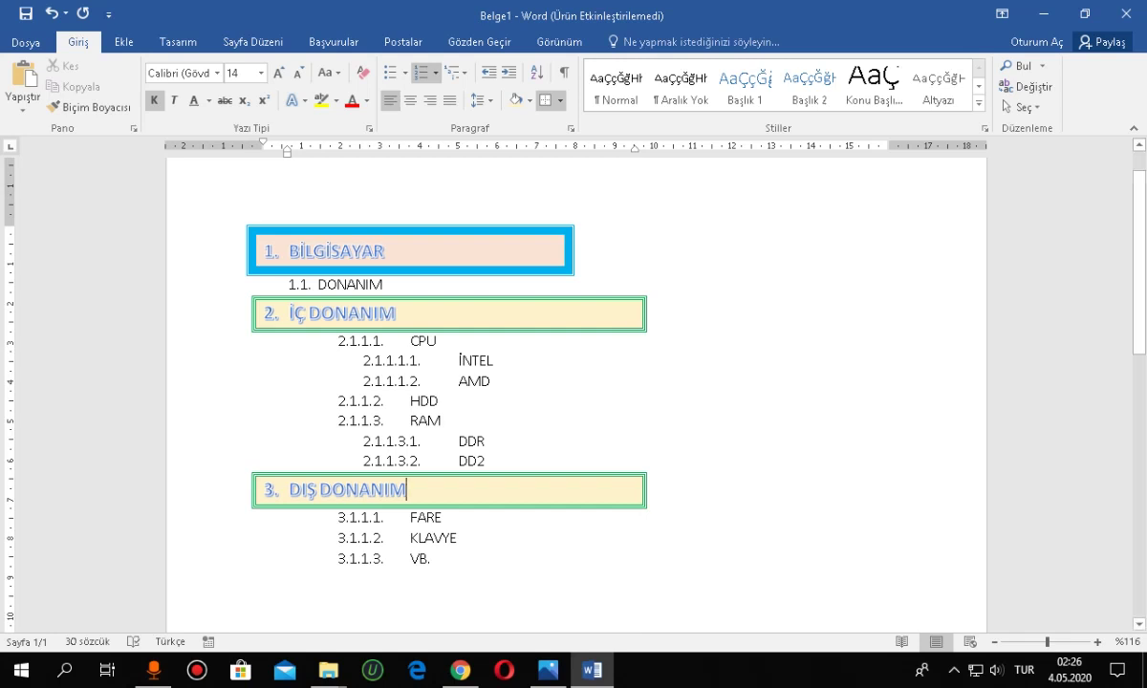
scroll(573, 383, "down", 3)
scroll(574, 382, "up", 1)
scroll(574, 382, "up", 2)
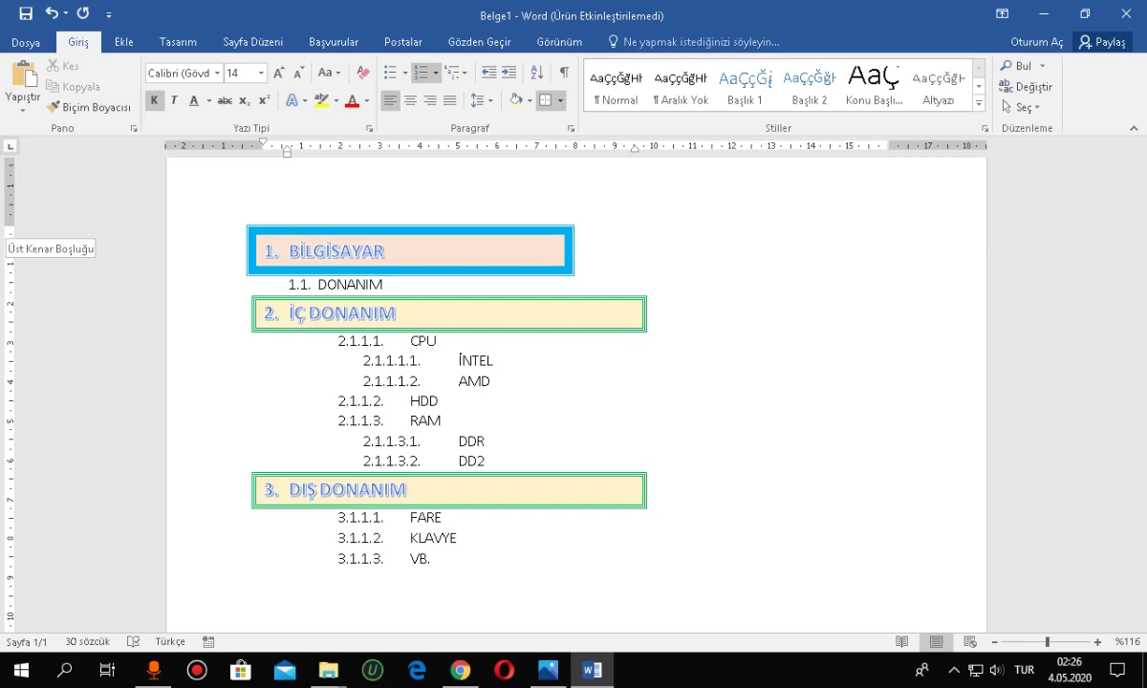
Lower the top margin on the vertical ruler and indent the BİLGİSAYAR box slightly right
left_click_drag(10, 233, 10, 255)
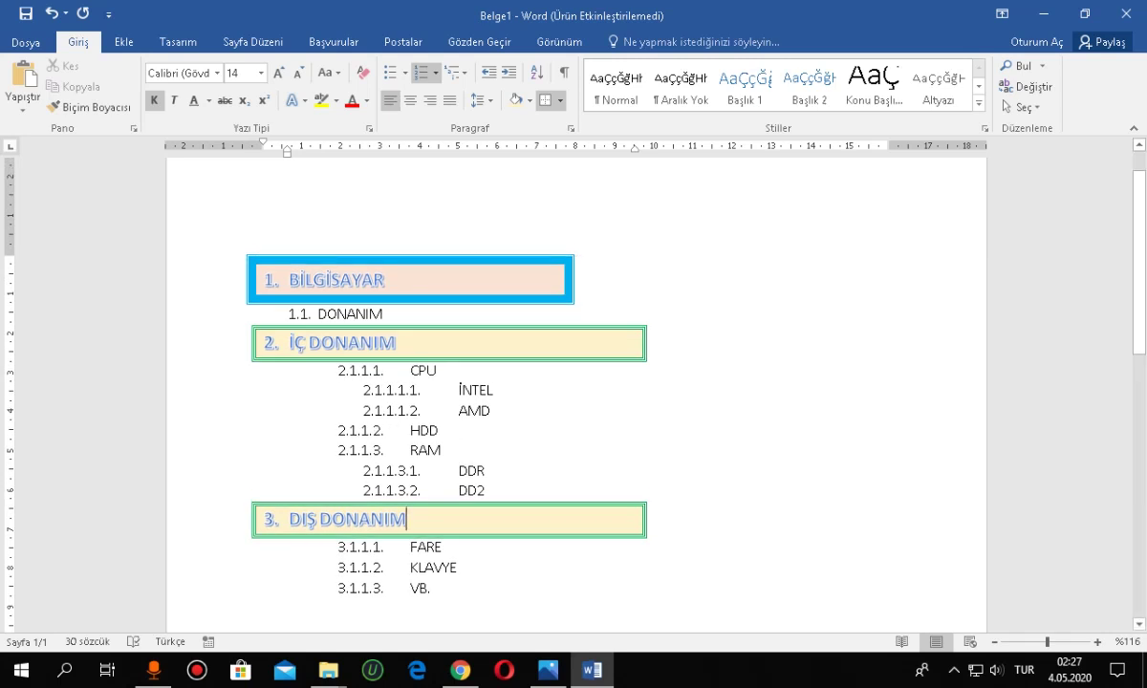
left_click(272, 279)
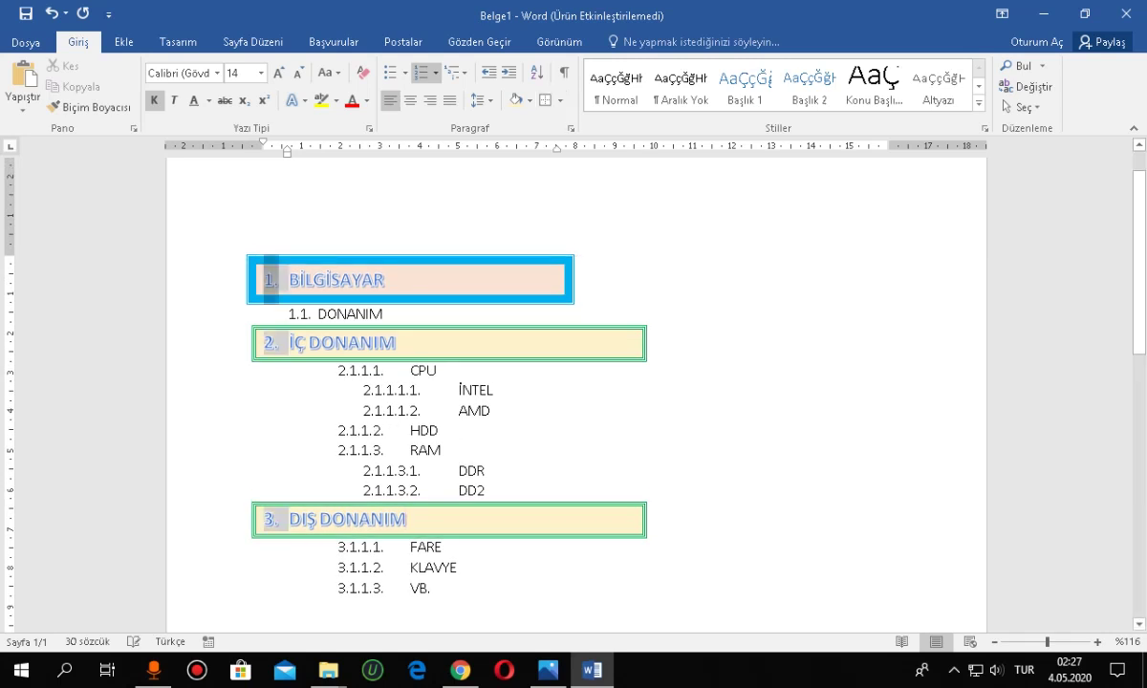
double_click(341, 279)
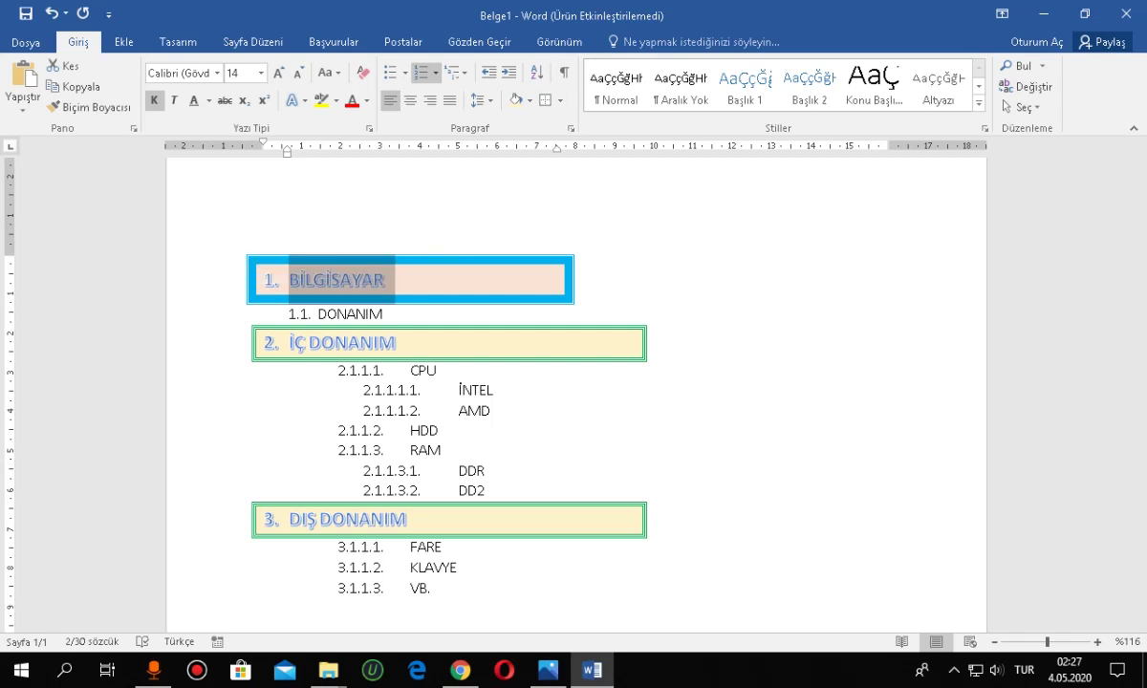
left_click_drag(263, 143, 281, 143)
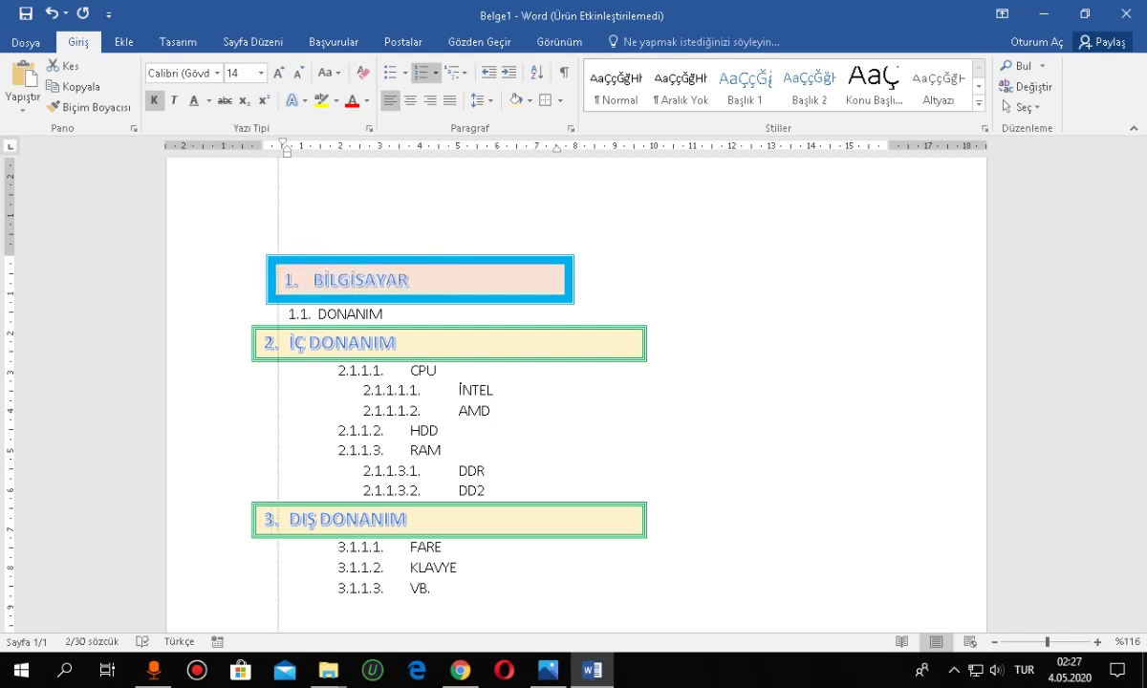
left_click_drag(283, 144, 282, 144)
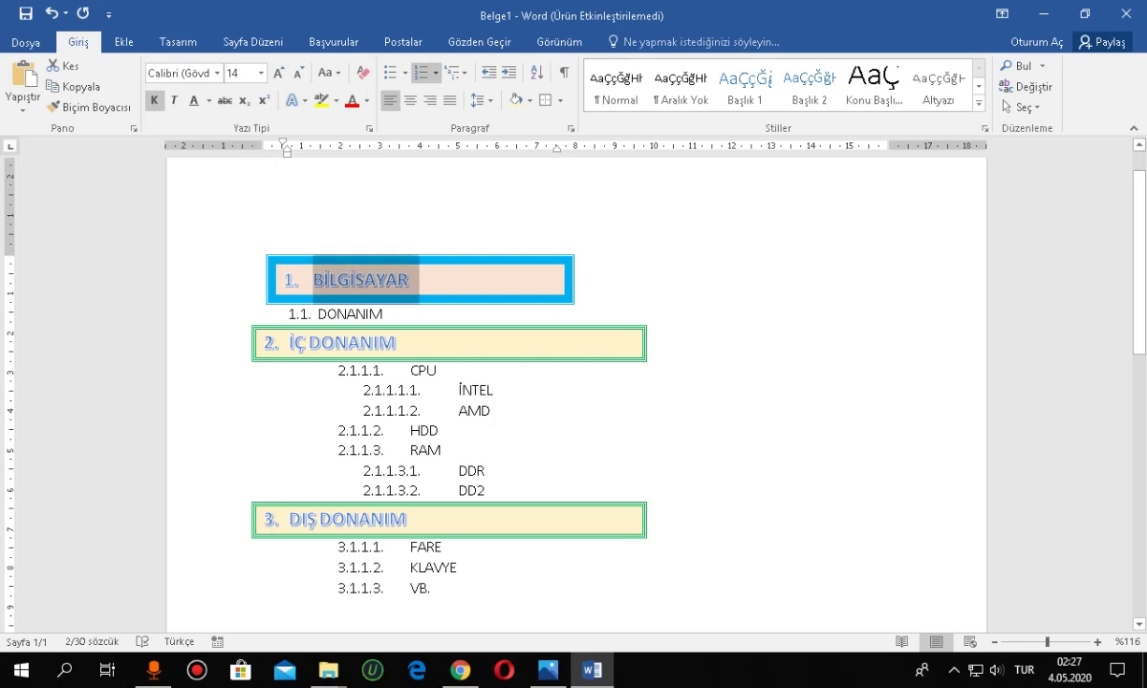
left_click(310, 280)
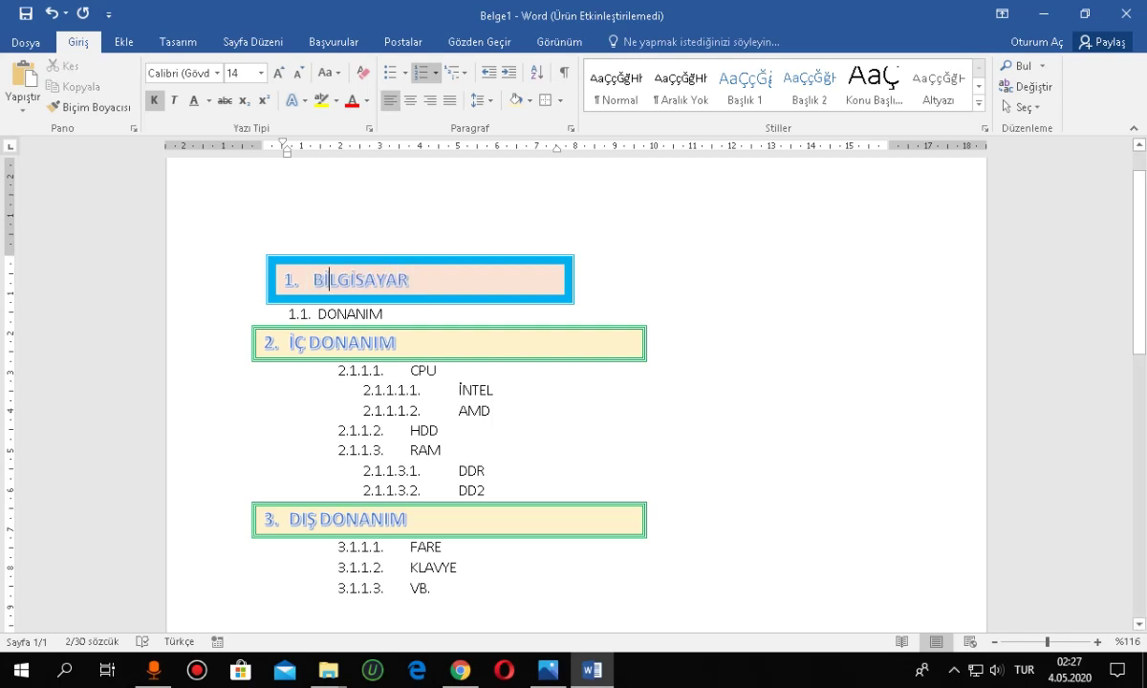
scroll(573, 383, "down", 2)
scroll(574, 383, "up", 1)
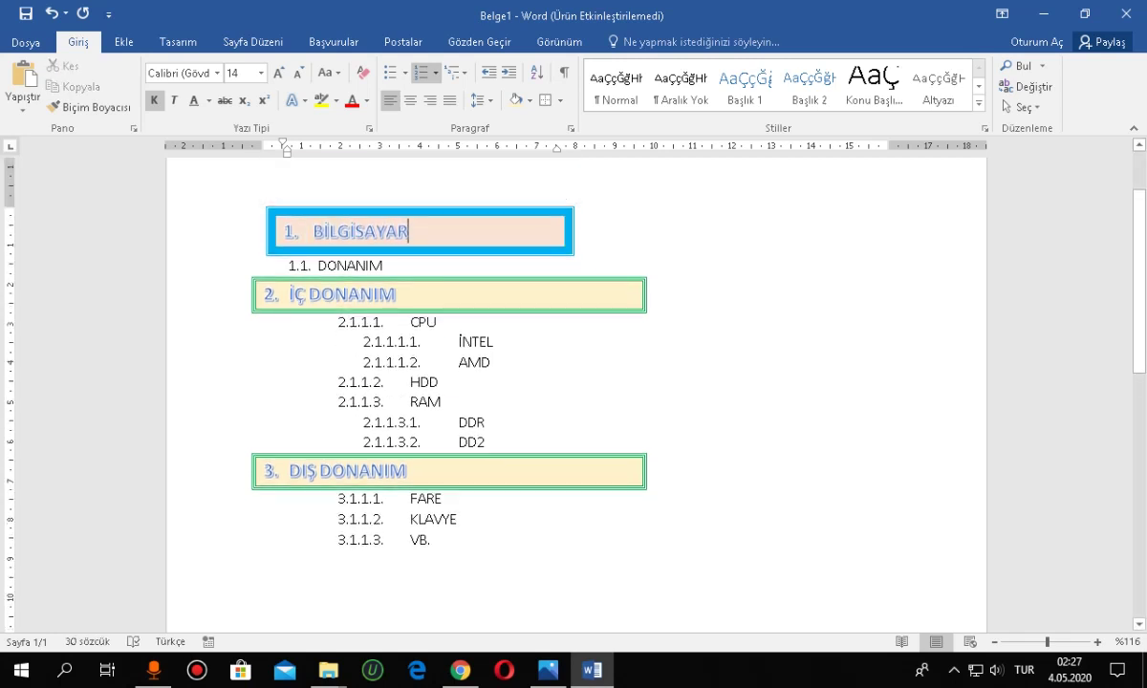
scroll(574, 382, "up", 1)
scroll(574, 382, "up", 1)
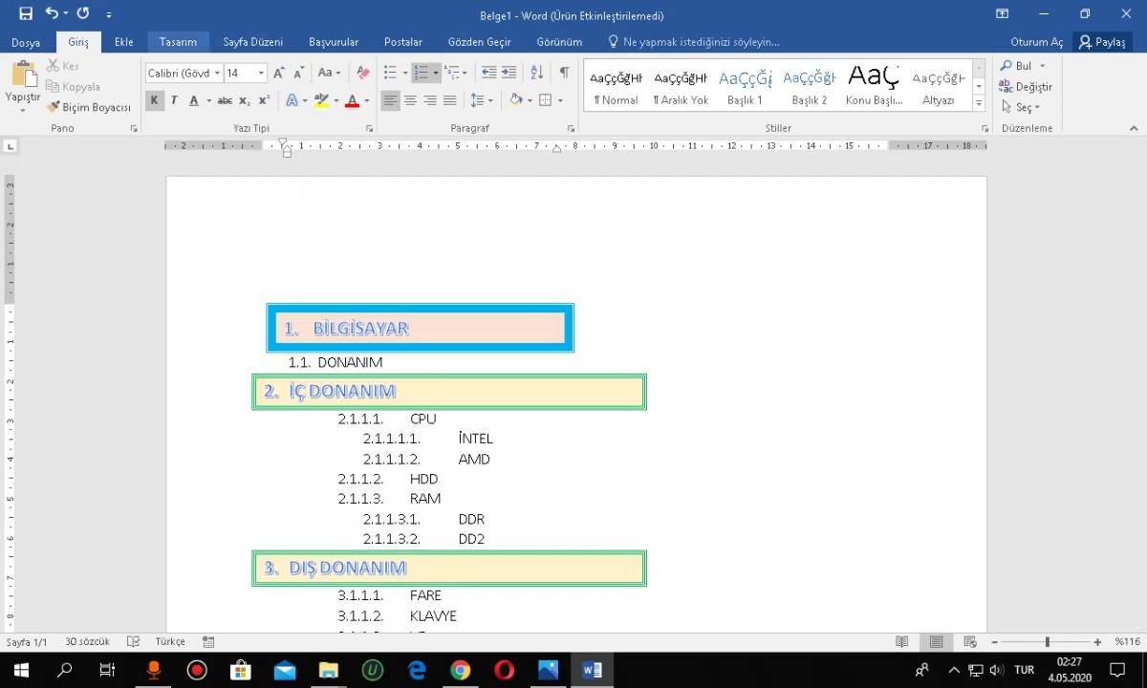
Open the Sayfa Kenarlıkları page border settings on the Tasarım tab
left_click(178, 42)
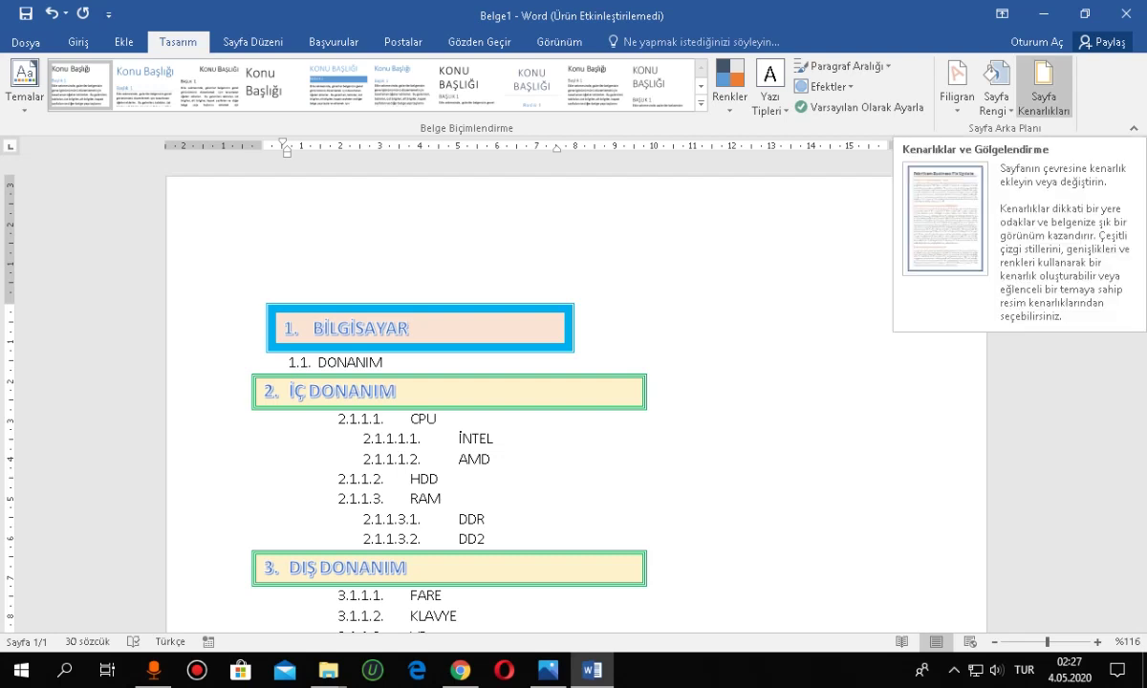
left_click(1044, 86)
left_click(1044, 86)
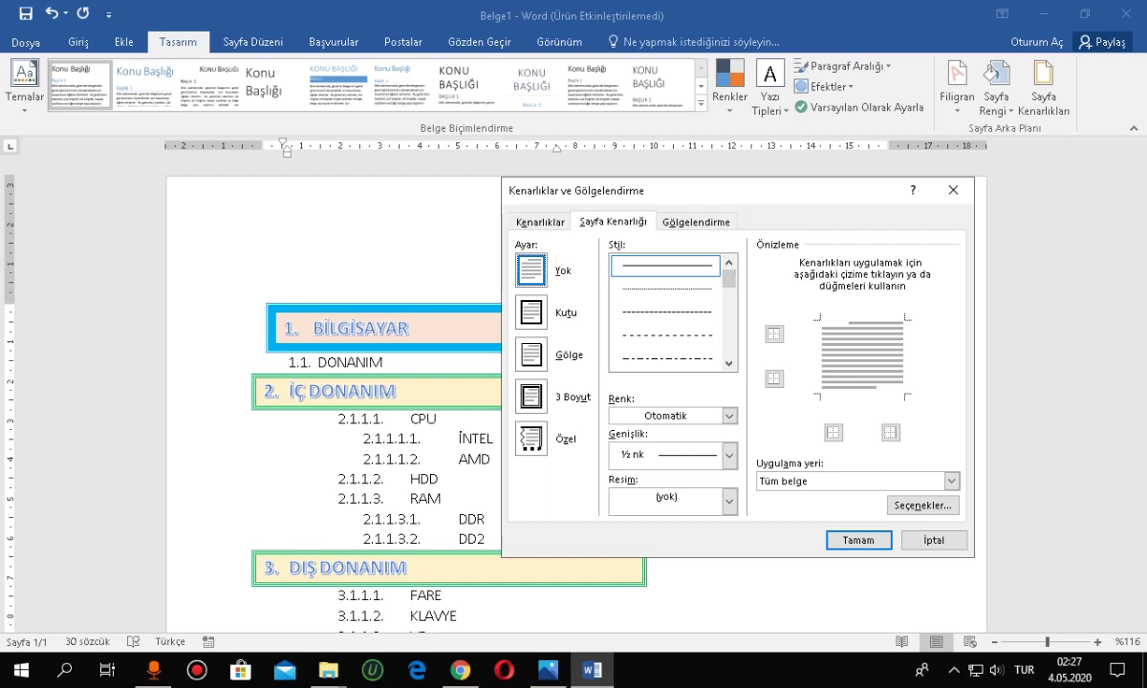
scroll(669, 310, "down", 2)
scroll(669, 311, "down", 1)
scroll(669, 311, "down", 2)
scroll(669, 311, "up", 1)
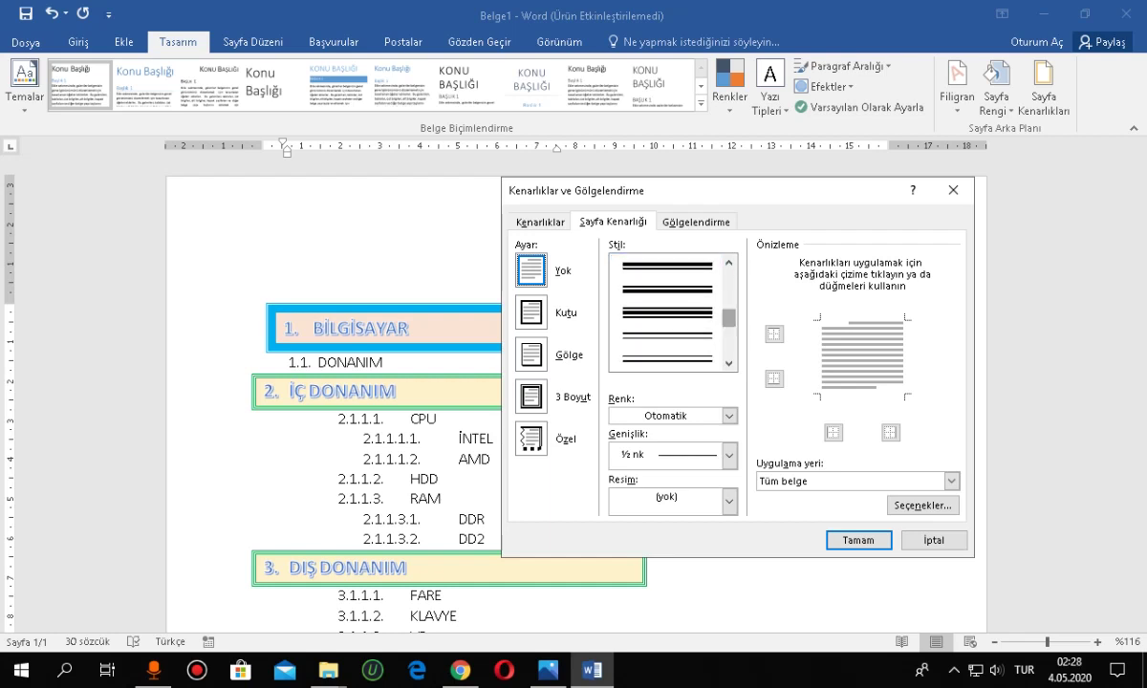
Apply a red triple-line 3-D border around the whole page
left_click(664, 358)
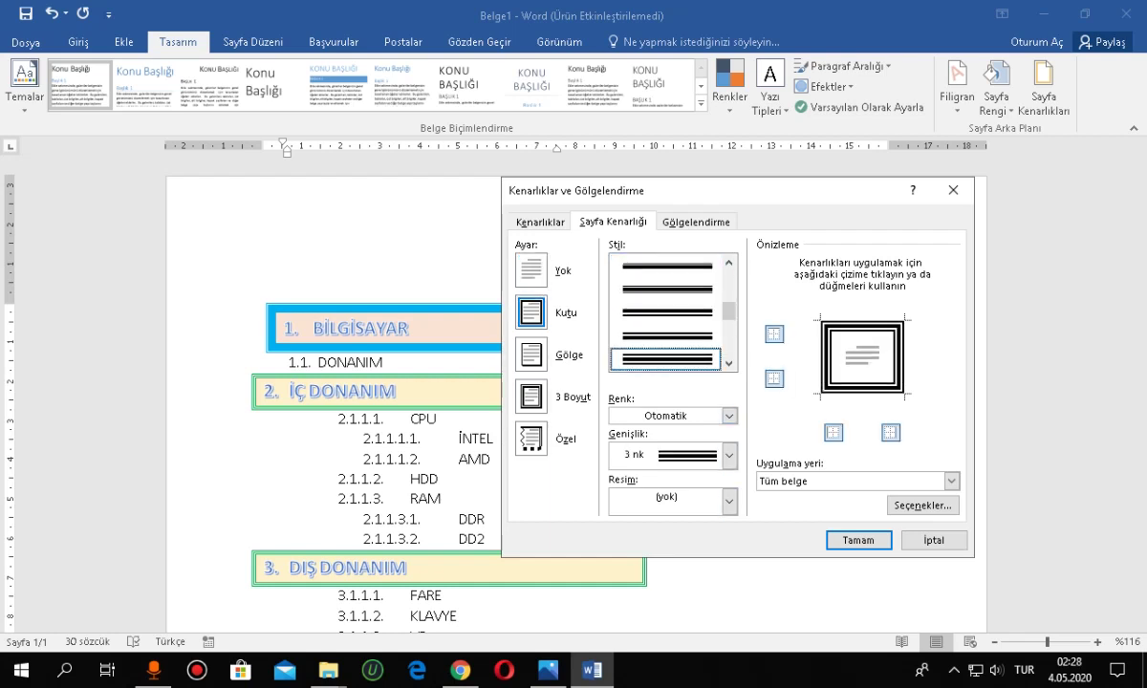
left_click(531, 395)
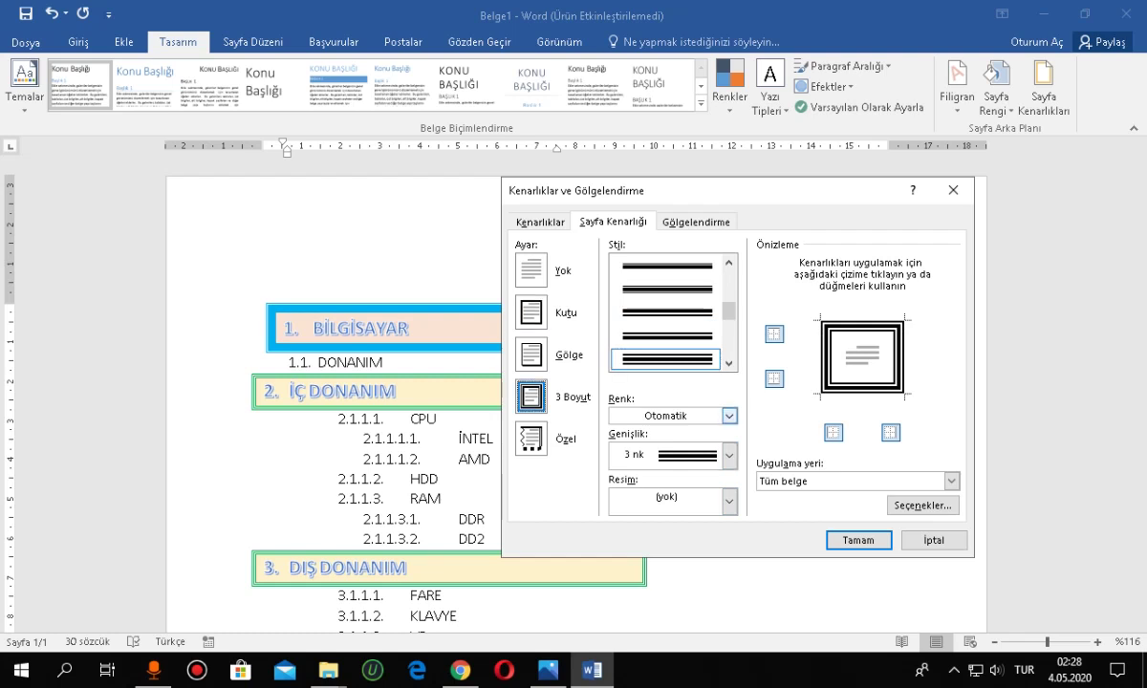
left_click(729, 416)
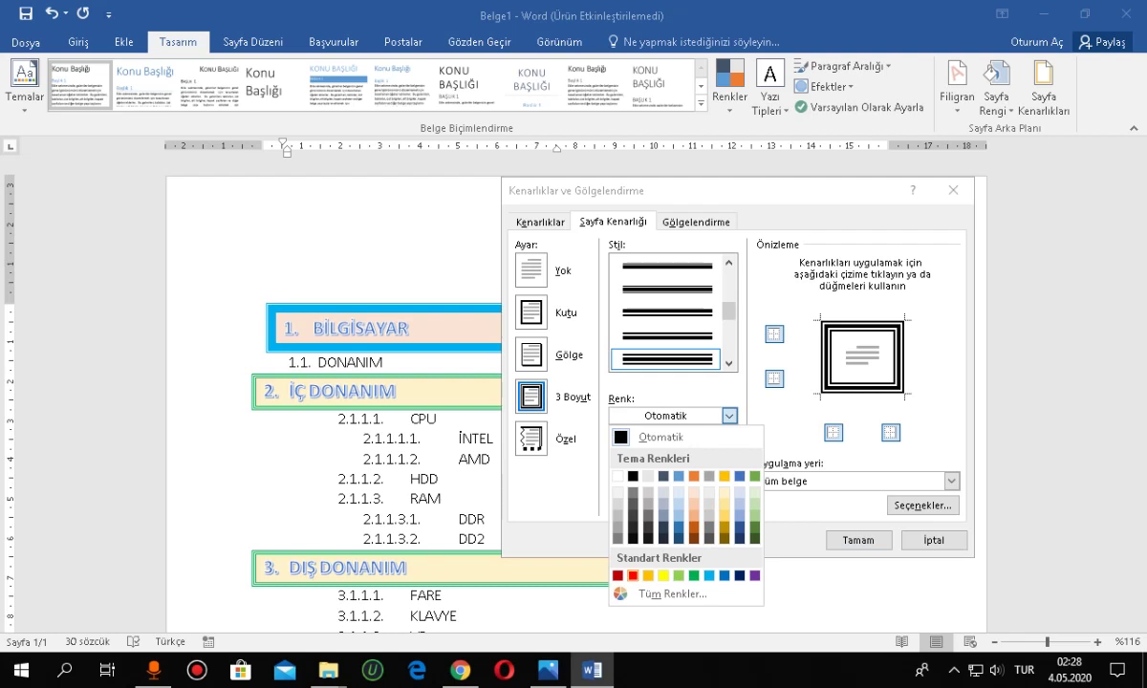
left_click(632, 575)
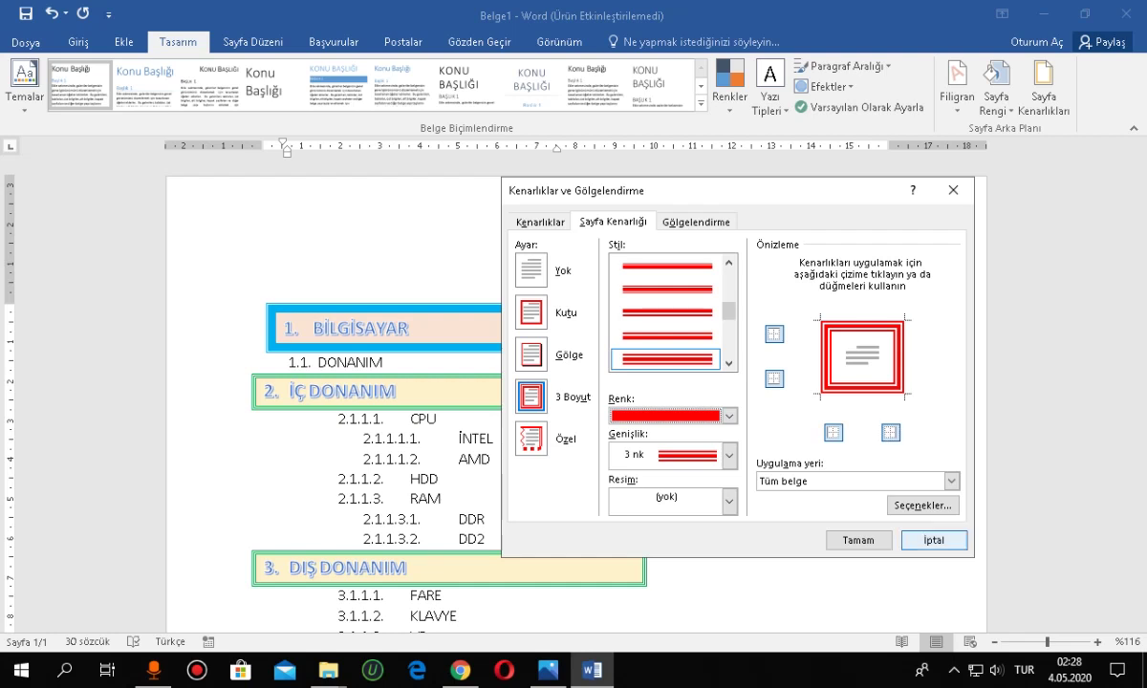
left_click(857, 540)
scroll(574, 402, "down", 1)
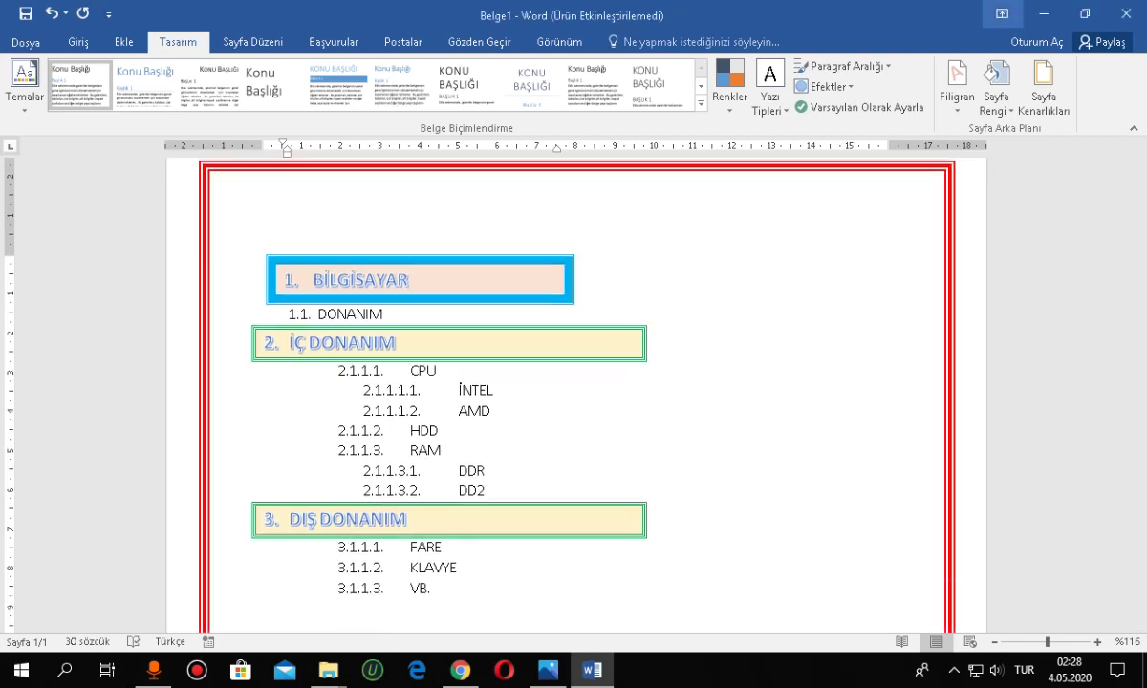
left_click(1001, 13)
left_click(965, 41)
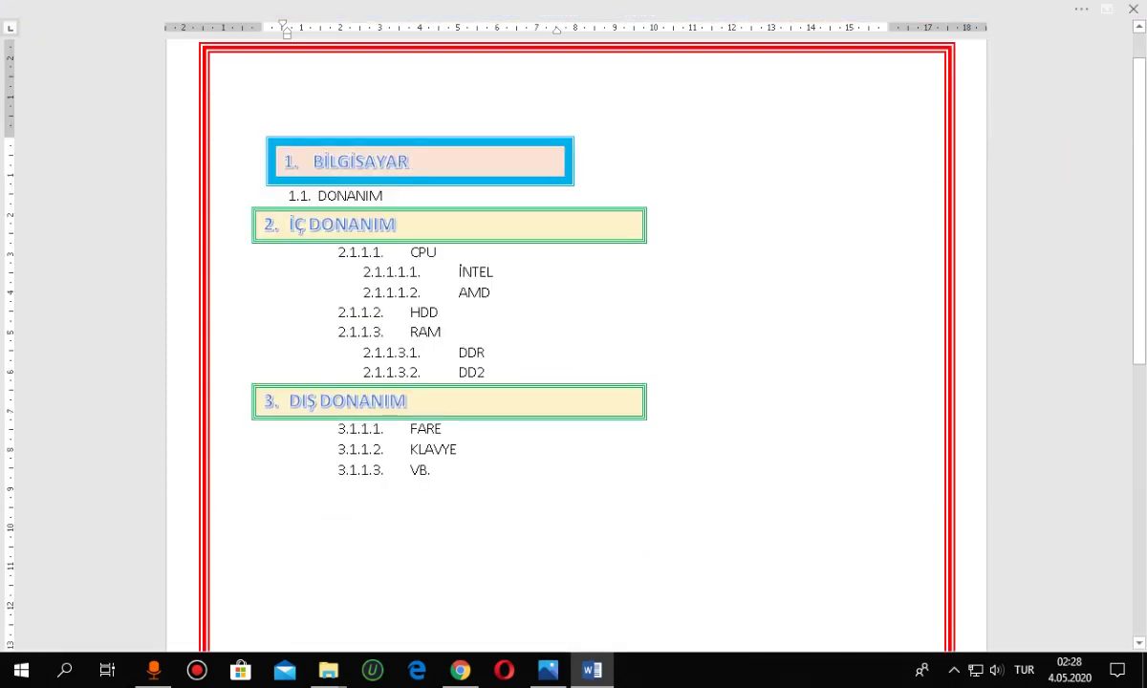
scroll(573, 345, "down", 1)
scroll(574, 344, "down", 1)
scroll(574, 344, "down", 1)
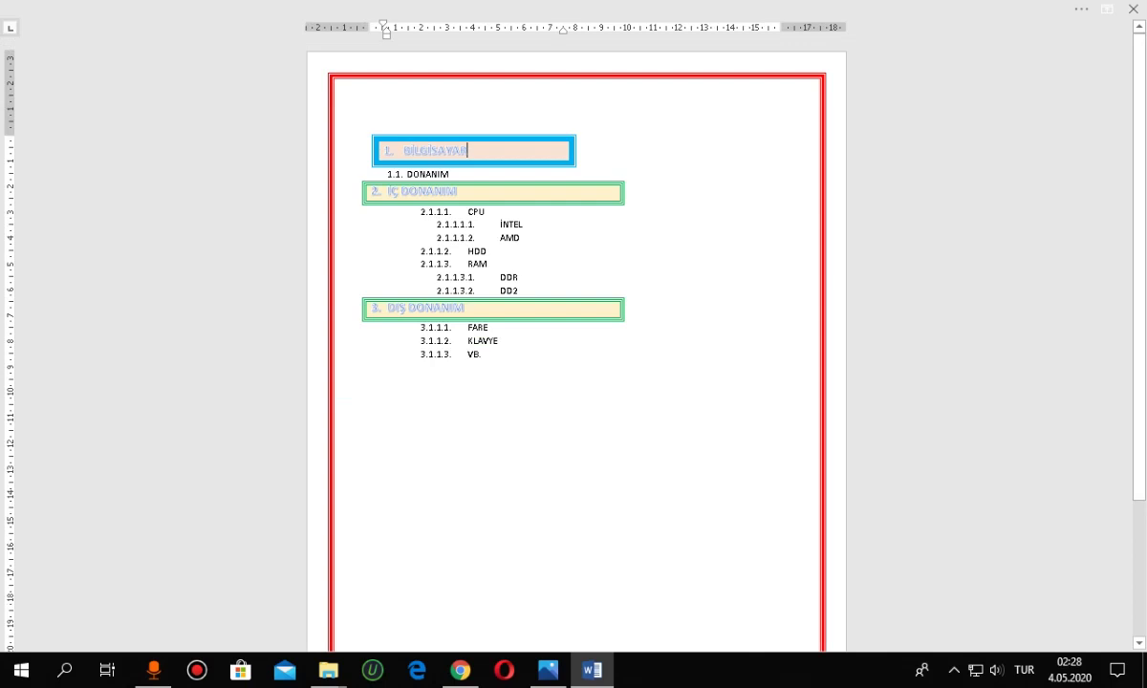
scroll(573, 344, "down", 1)
scroll(574, 344, "down", 1)
scroll(574, 344, "up", 1)
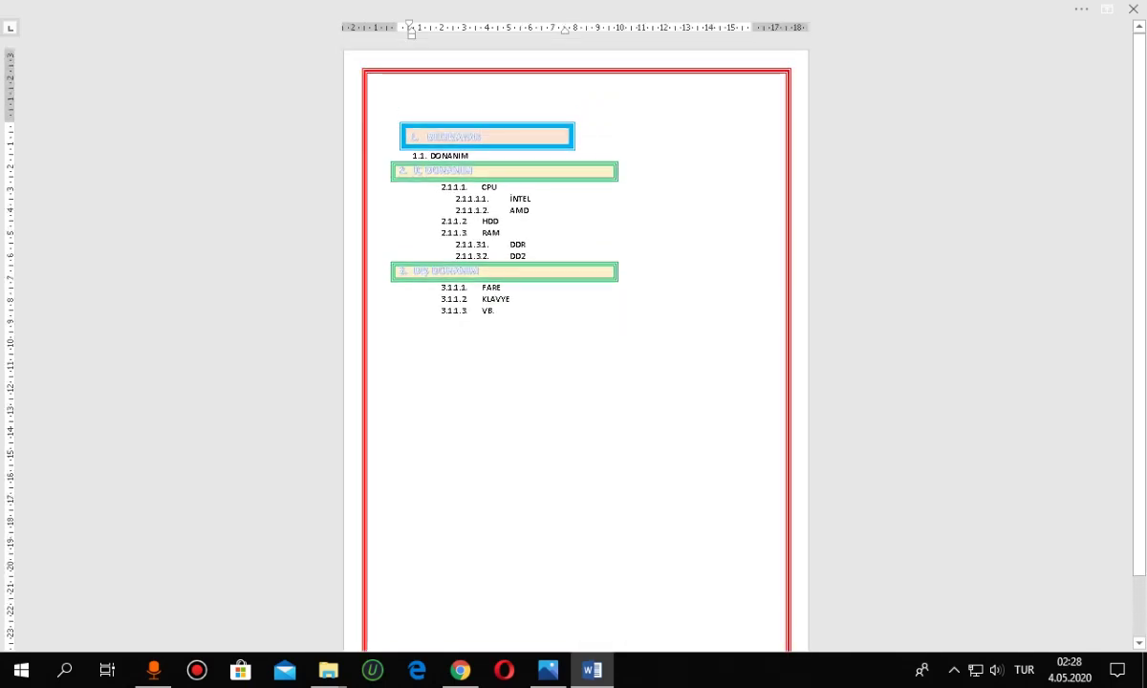
scroll(573, 344, "up", 2)
scroll(574, 344, "up", 2)
scroll(574, 345, "up", 1)
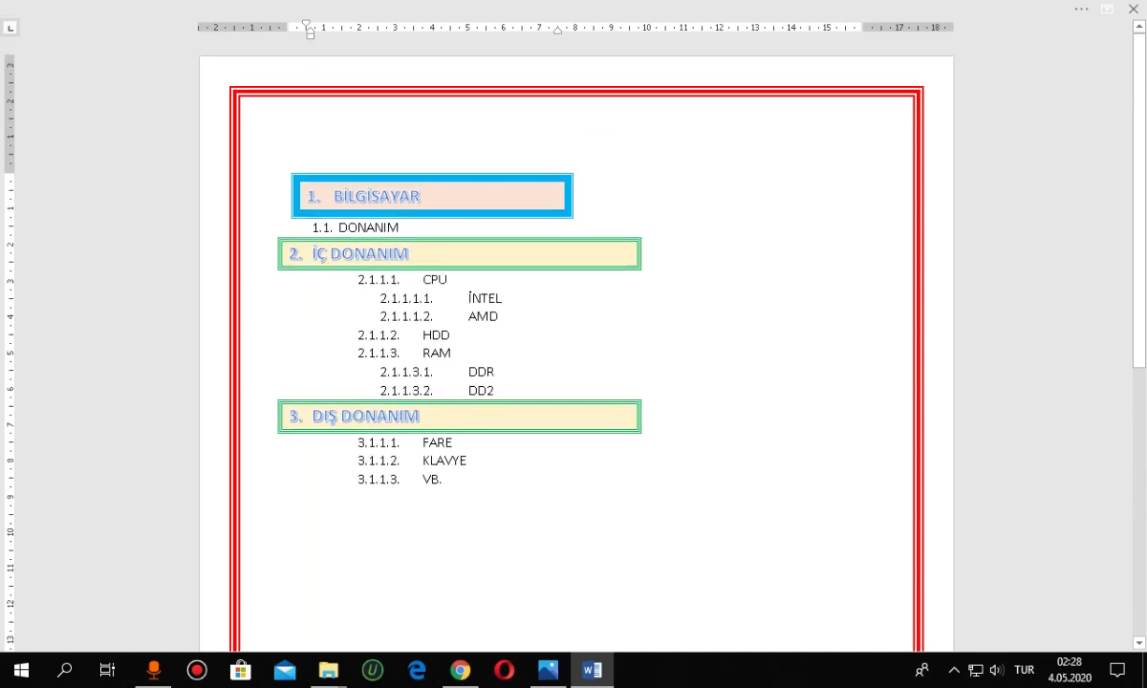
left_click(1107, 9)
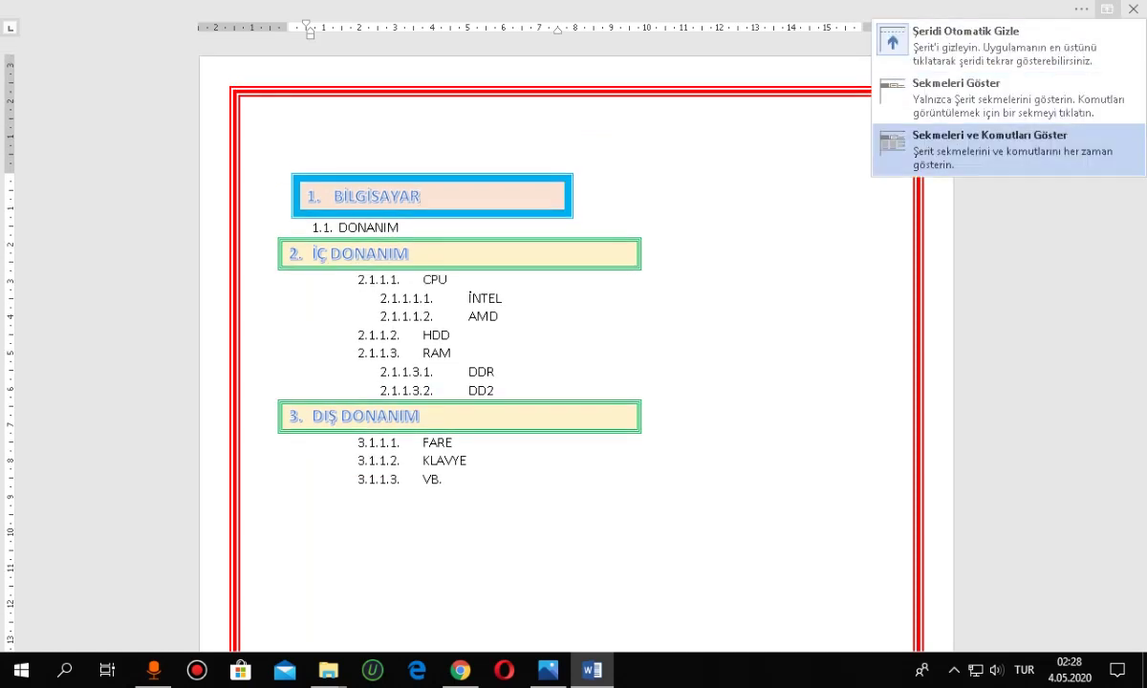
left_click(989, 143)
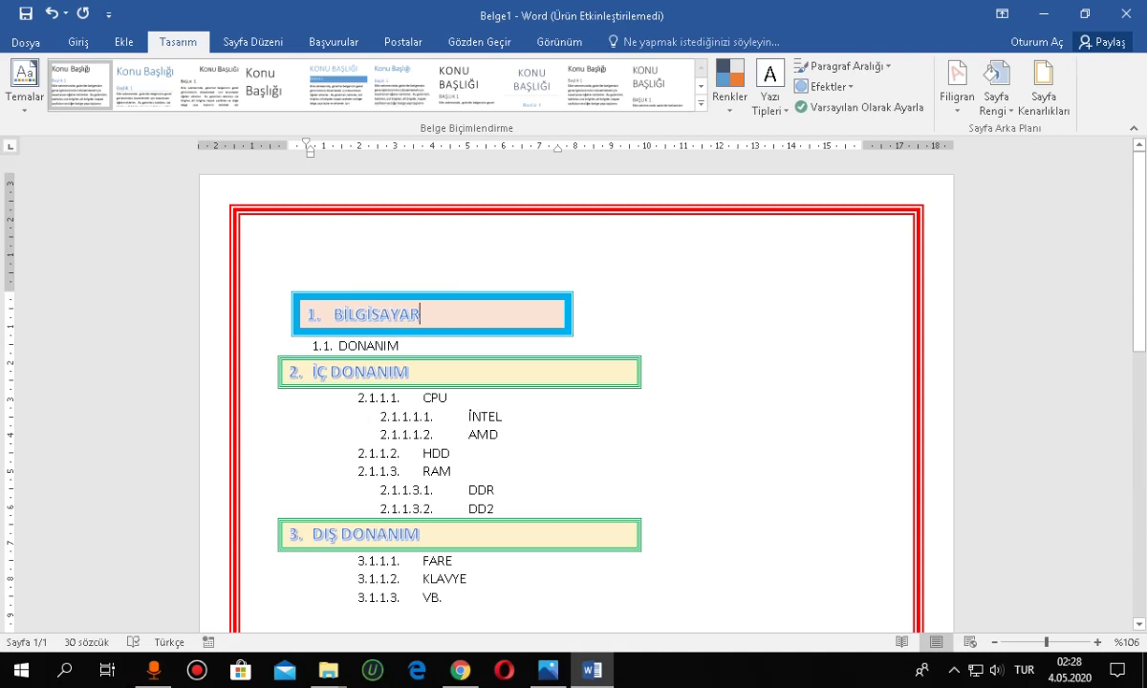
left_click(452, 472)
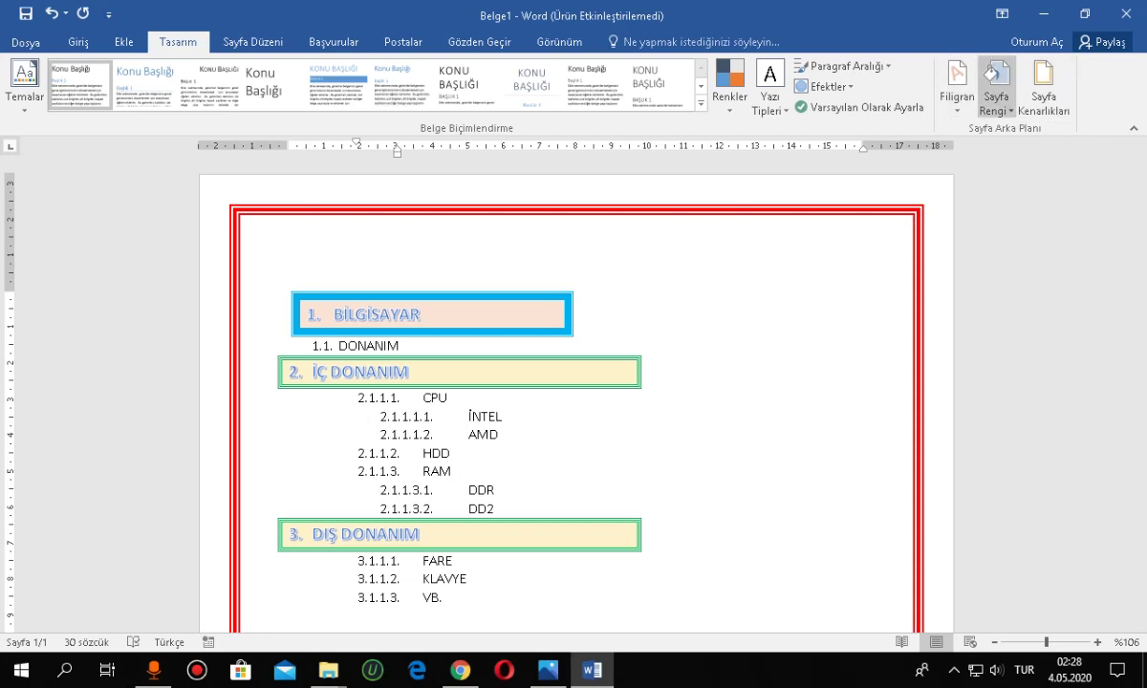
Set the page colour to a purple-blue from the Standart colour palette
left_click(996, 95)
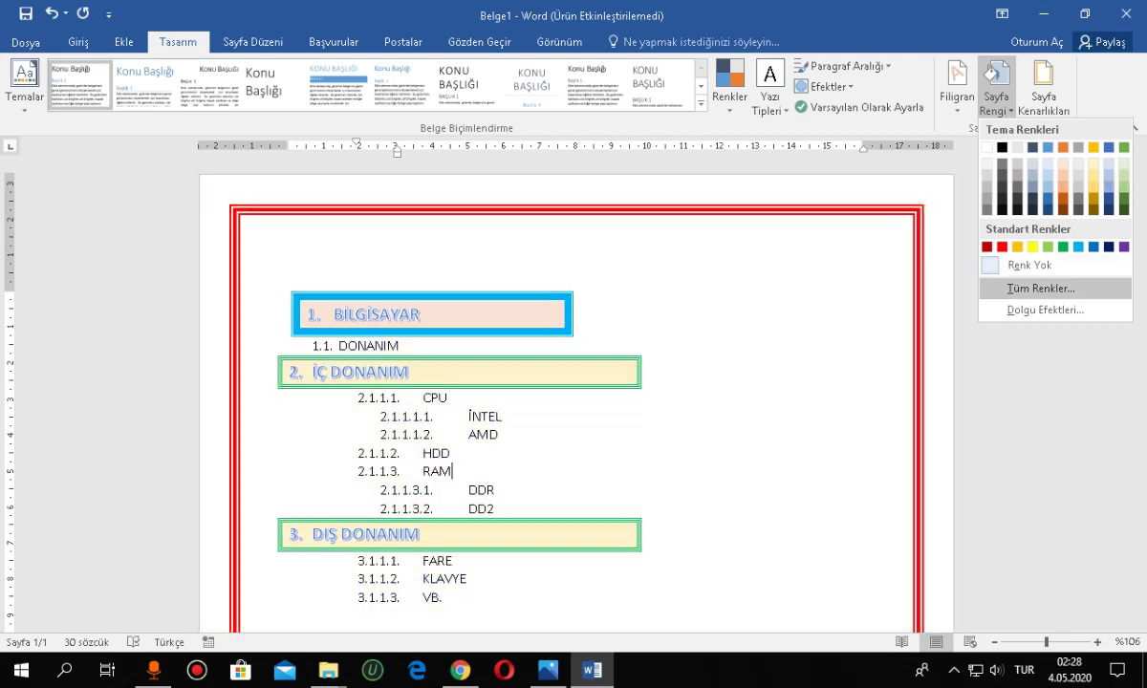
left_click(1040, 288)
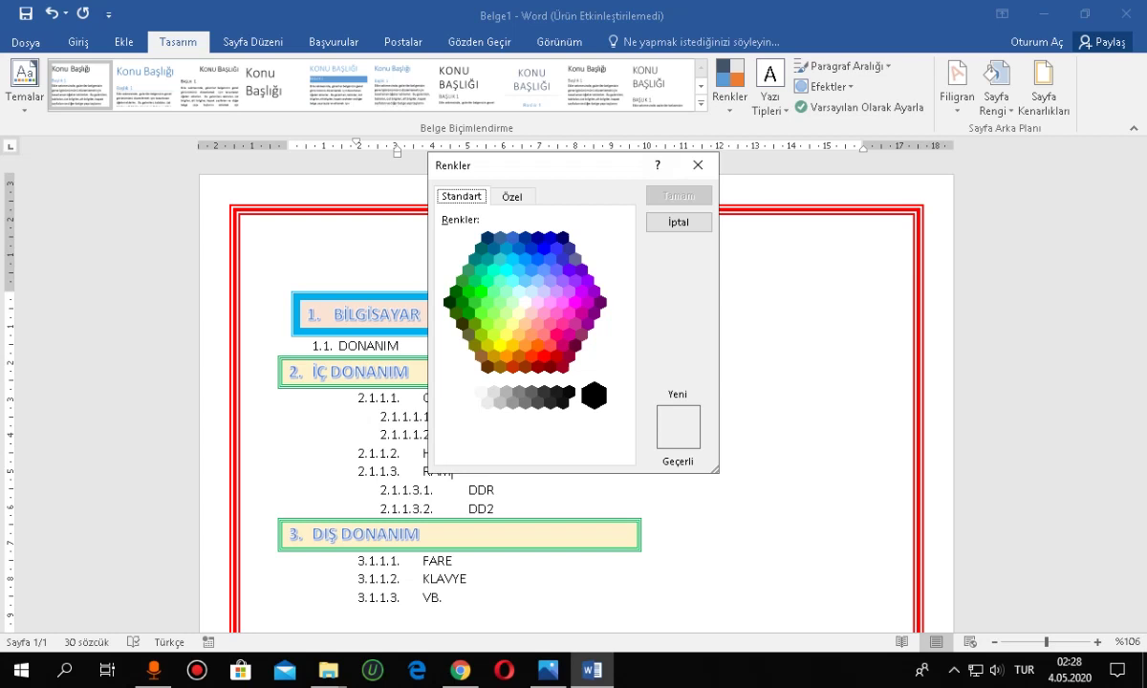
left_click_drag(535, 166, 813, 209)
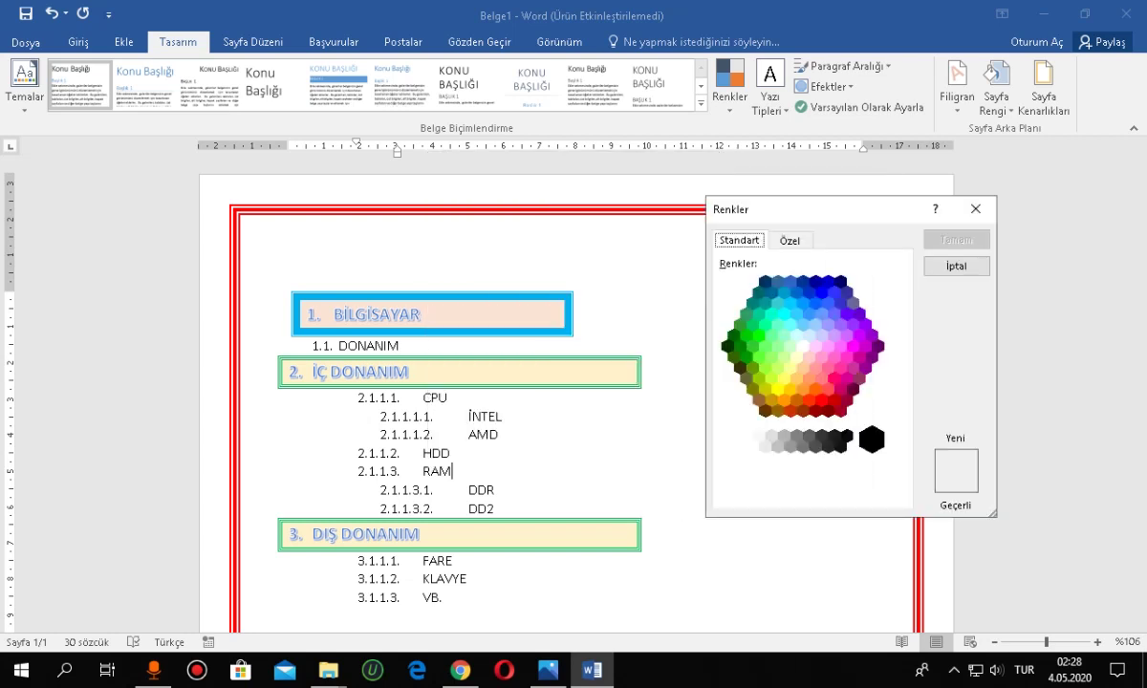
left_click(790, 240)
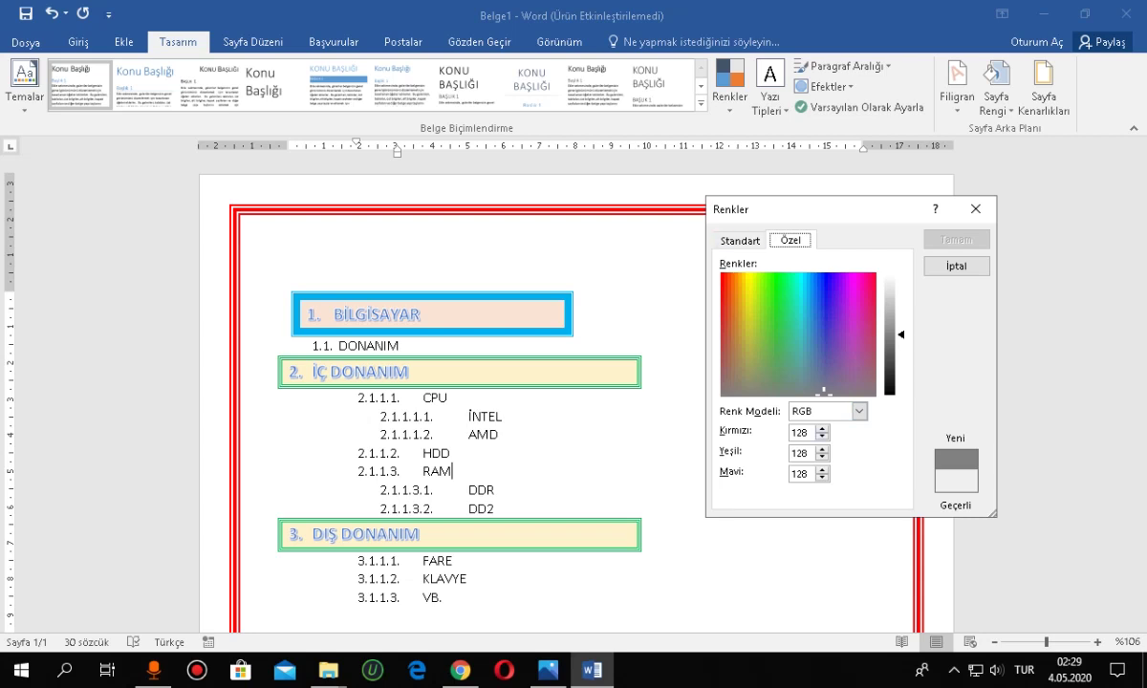
left_click(739, 240)
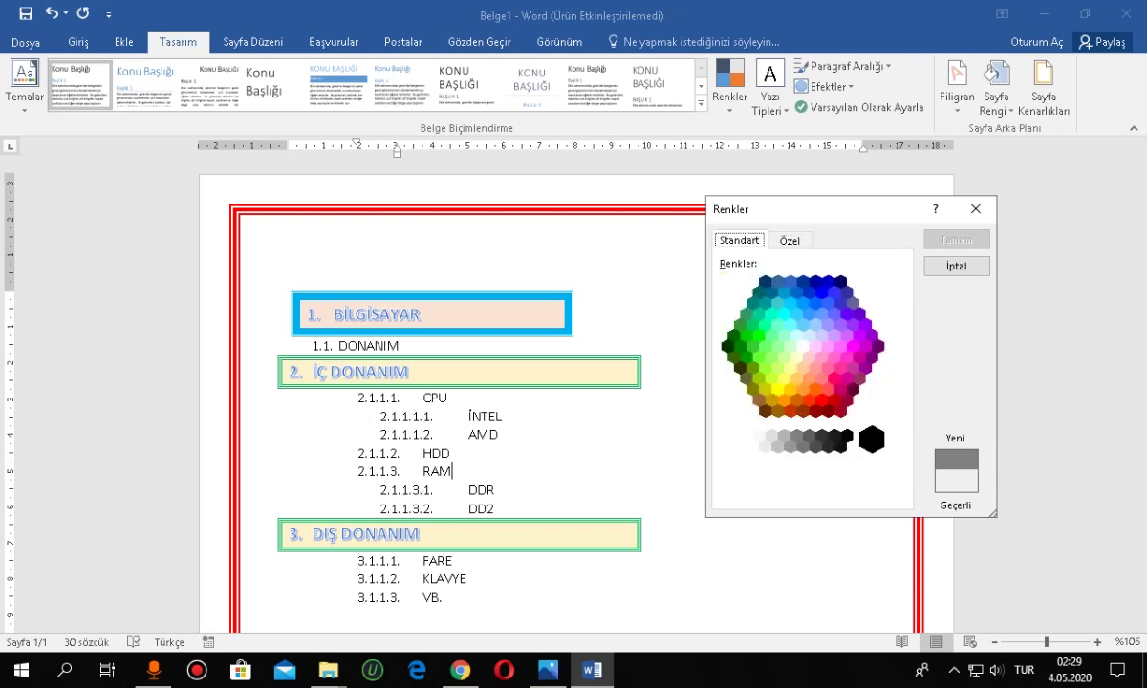
left_click(821, 335)
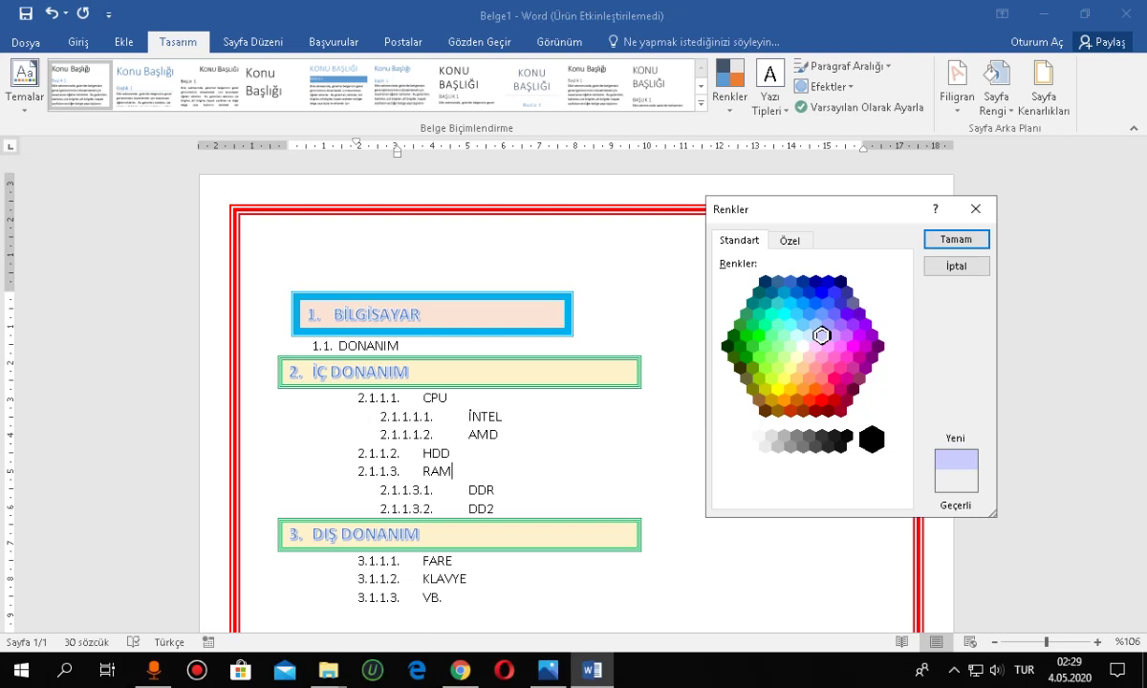
left_click(828, 324)
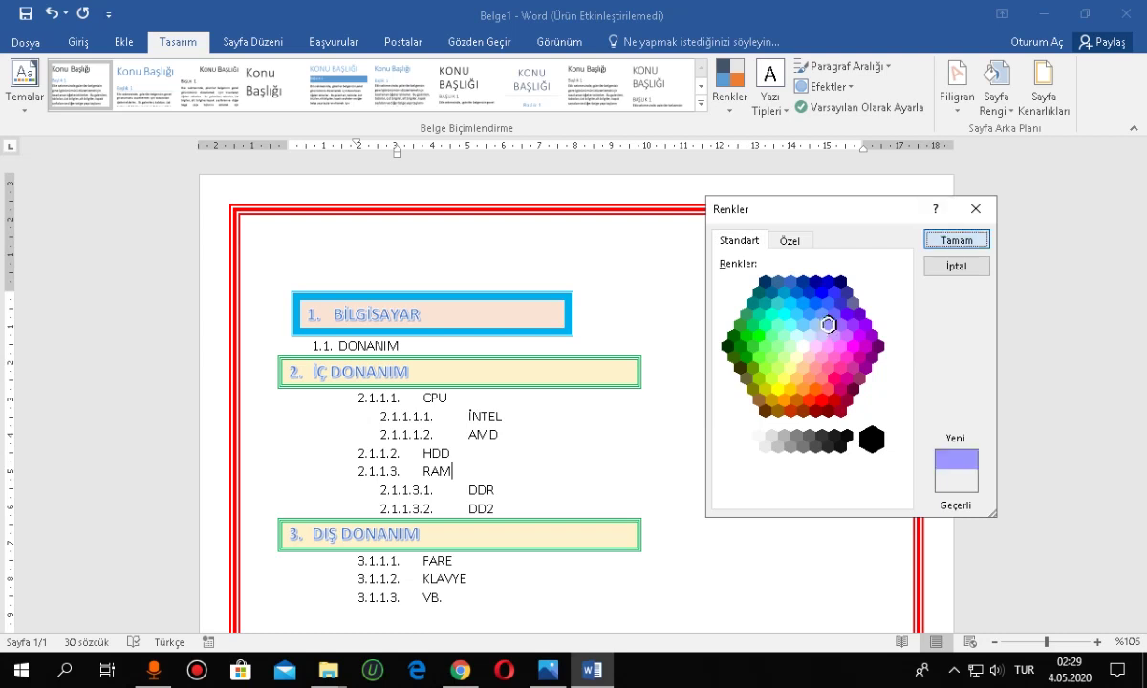
left_click(956, 239)
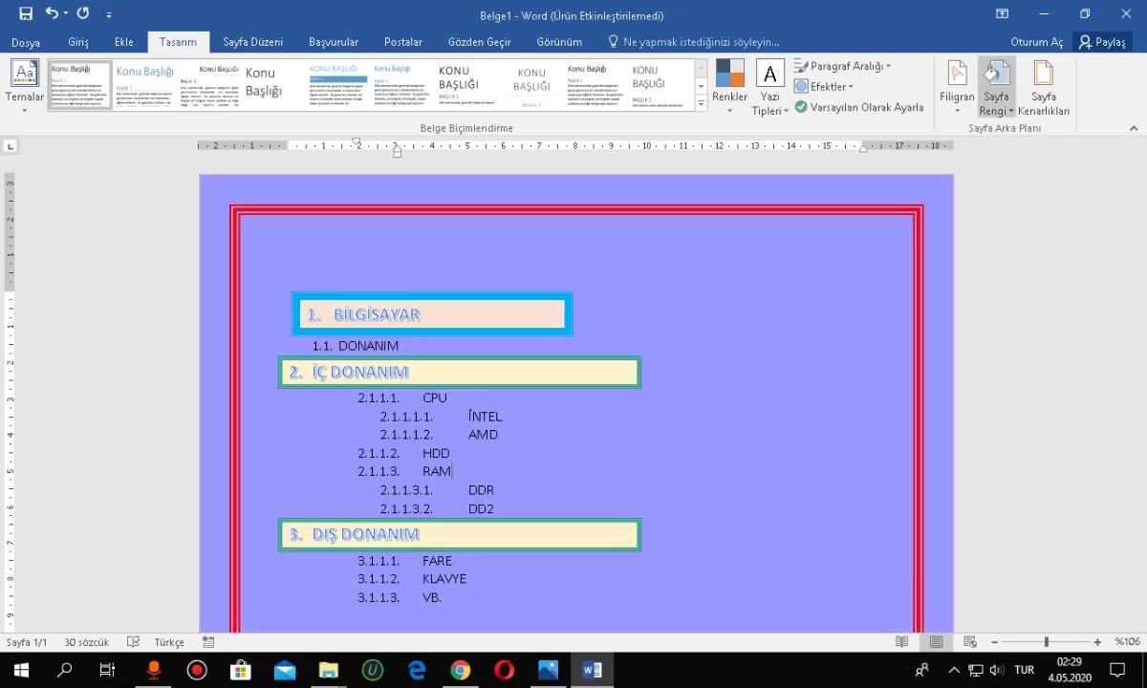
Change the page colour to a lighter lavender shade
left_click(996, 101)
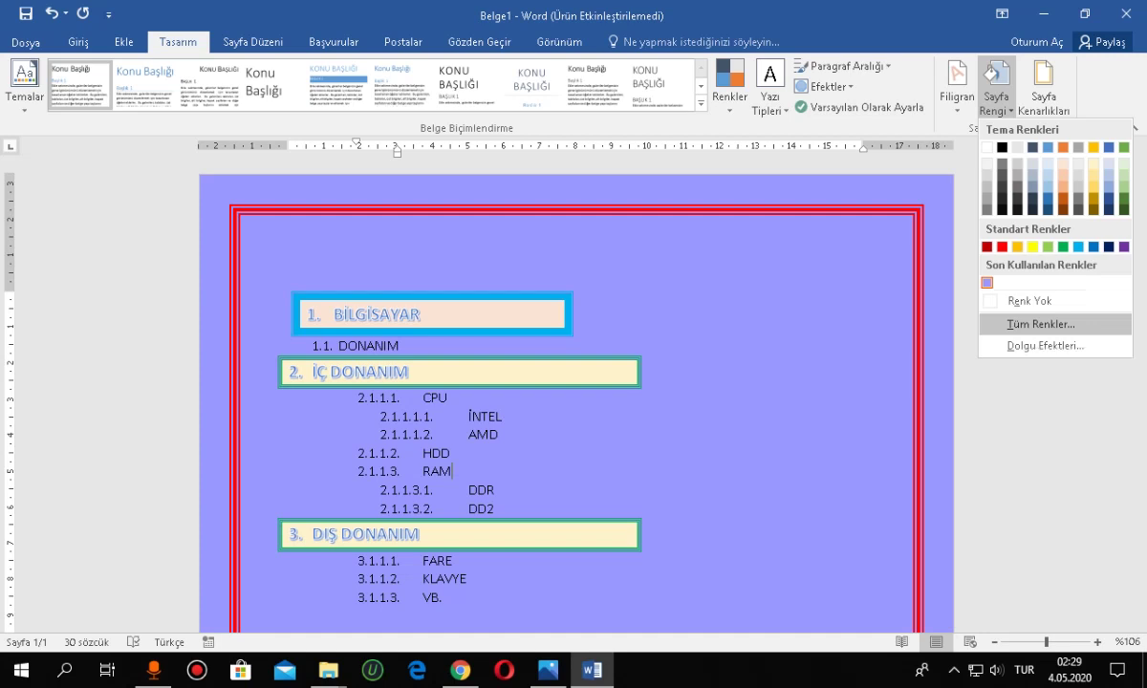
left_click(1041, 324)
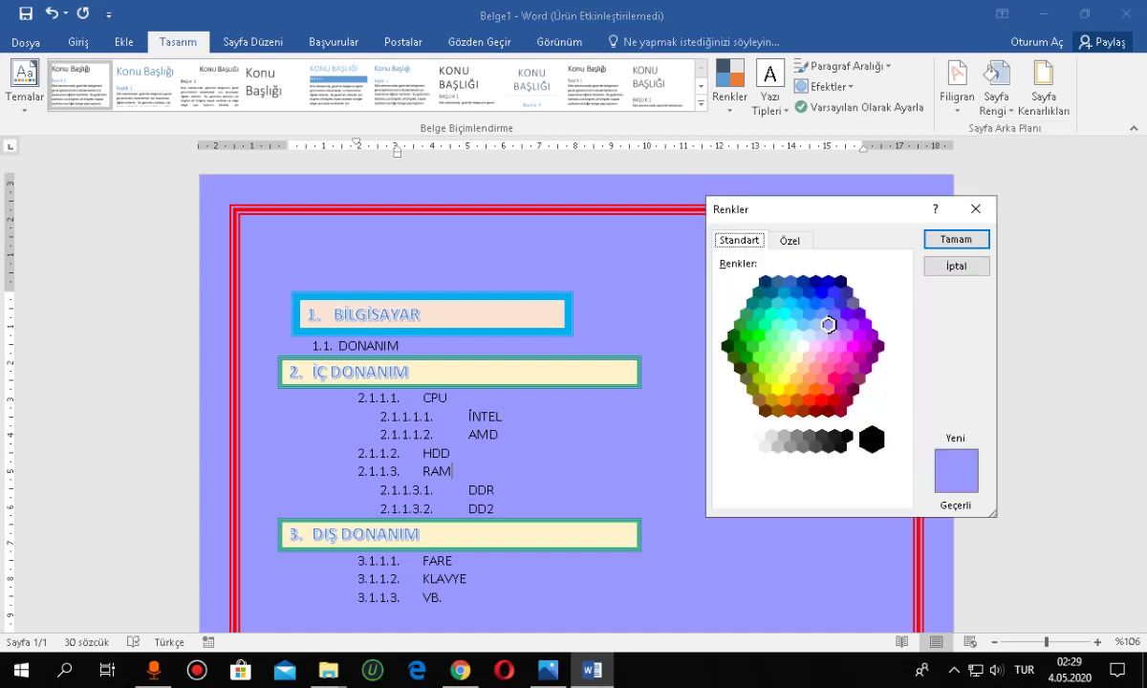
left_click(821, 334)
left_click(956, 239)
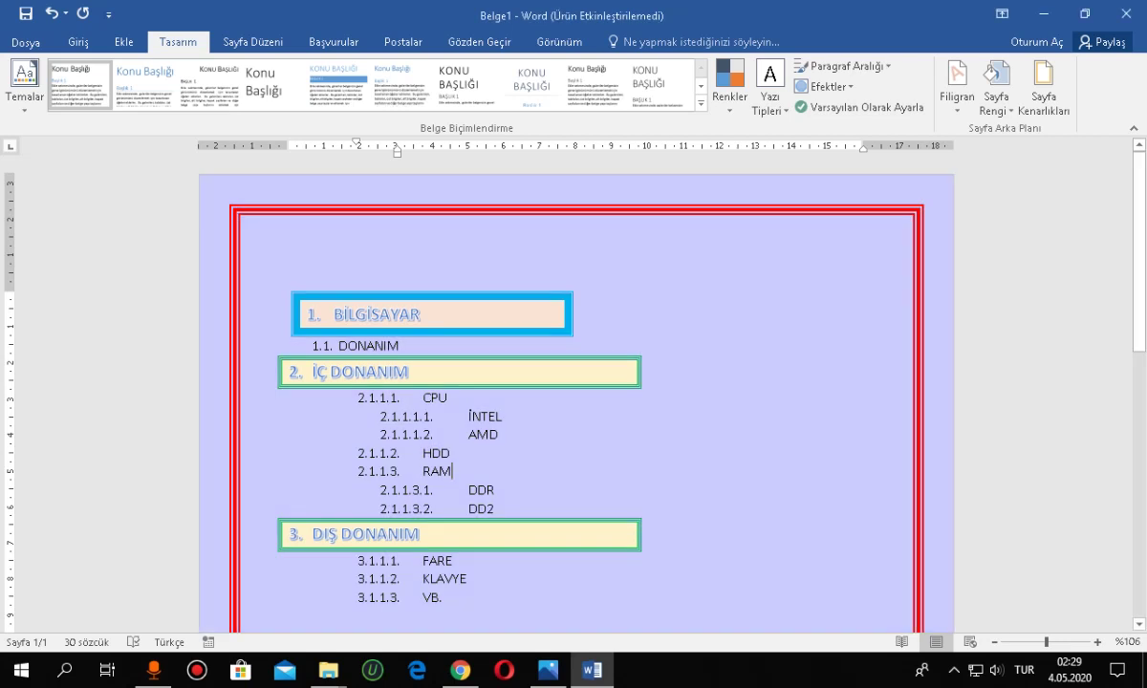
left_click(409, 372)
Make the outline sub-items from DONANIM down to VB. bold
mouse_move(450, 602)
left_mouse_down()
mouse_move(423, 560)
mouse_move(424, 398)
mouse_move(335, 314)
mouse_move(339, 345)
left_mouse_up()
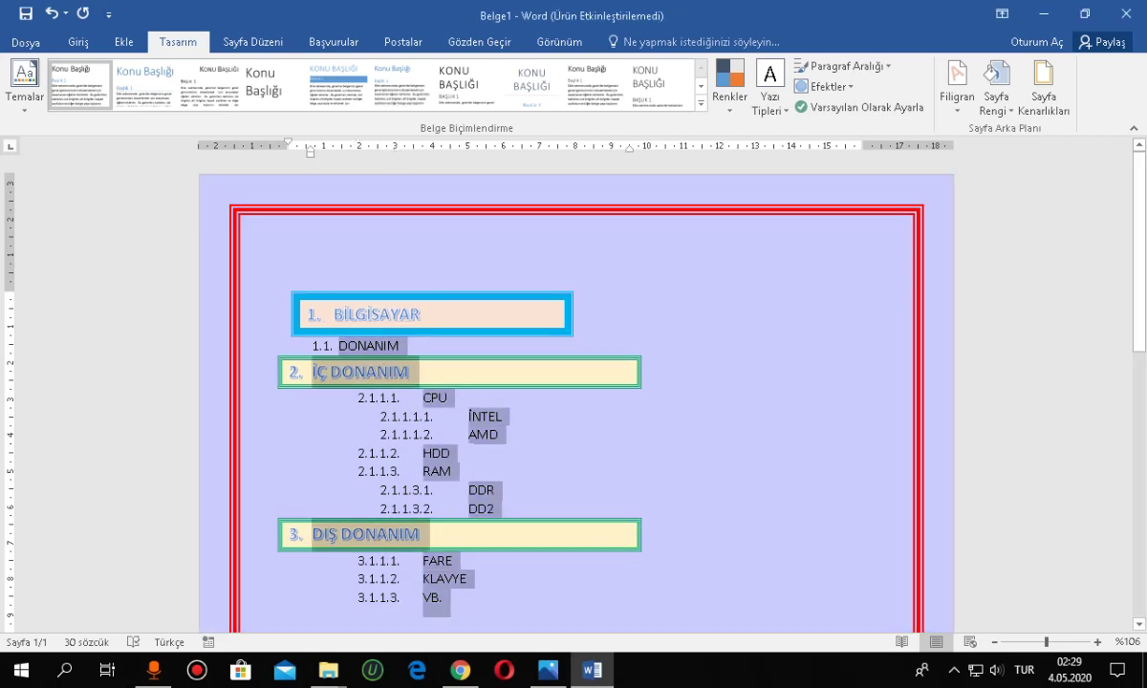
left_click_drag(321, 325, 331, 323)
left_click(78, 41)
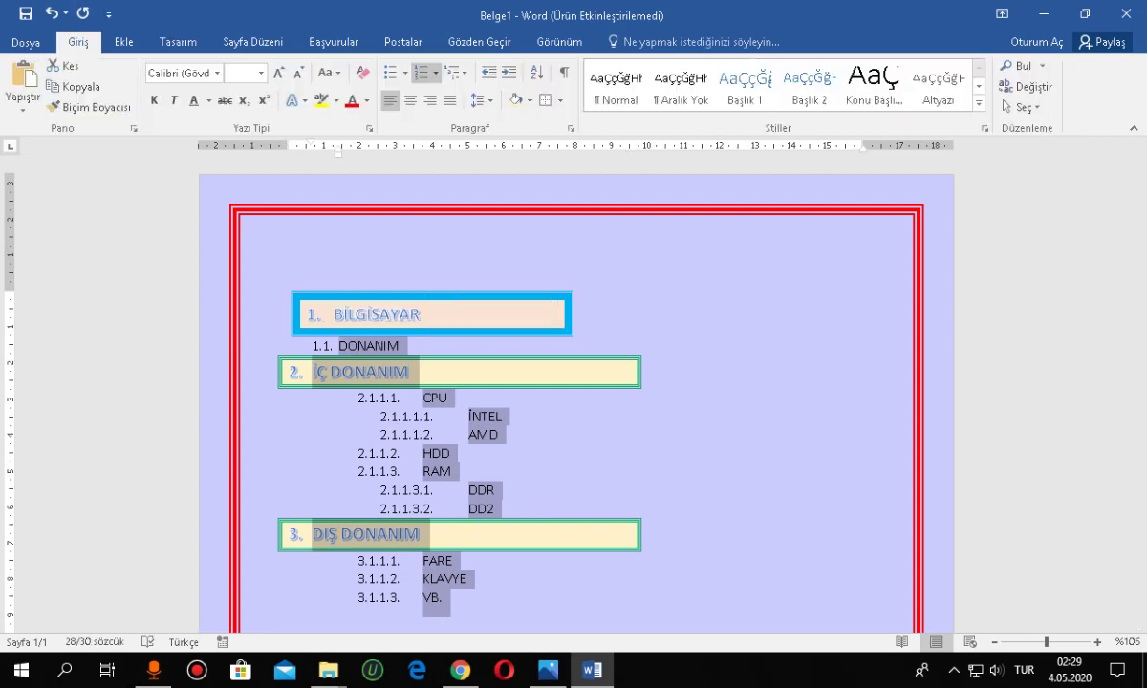
left_click(154, 99)
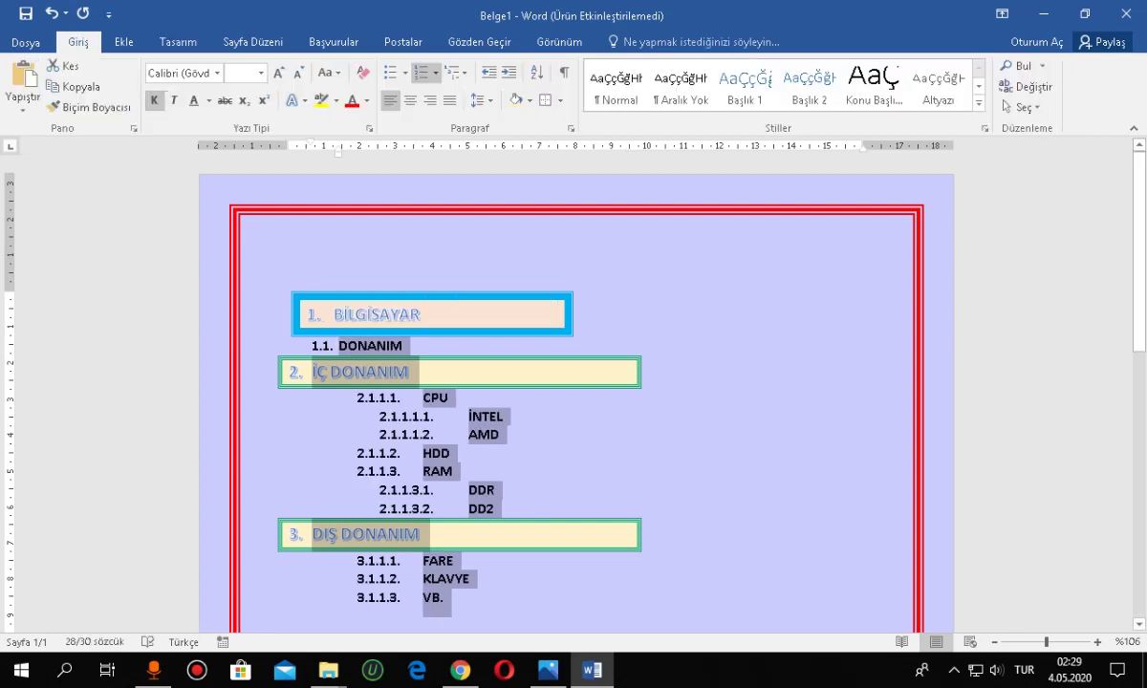
left_click(423, 445)
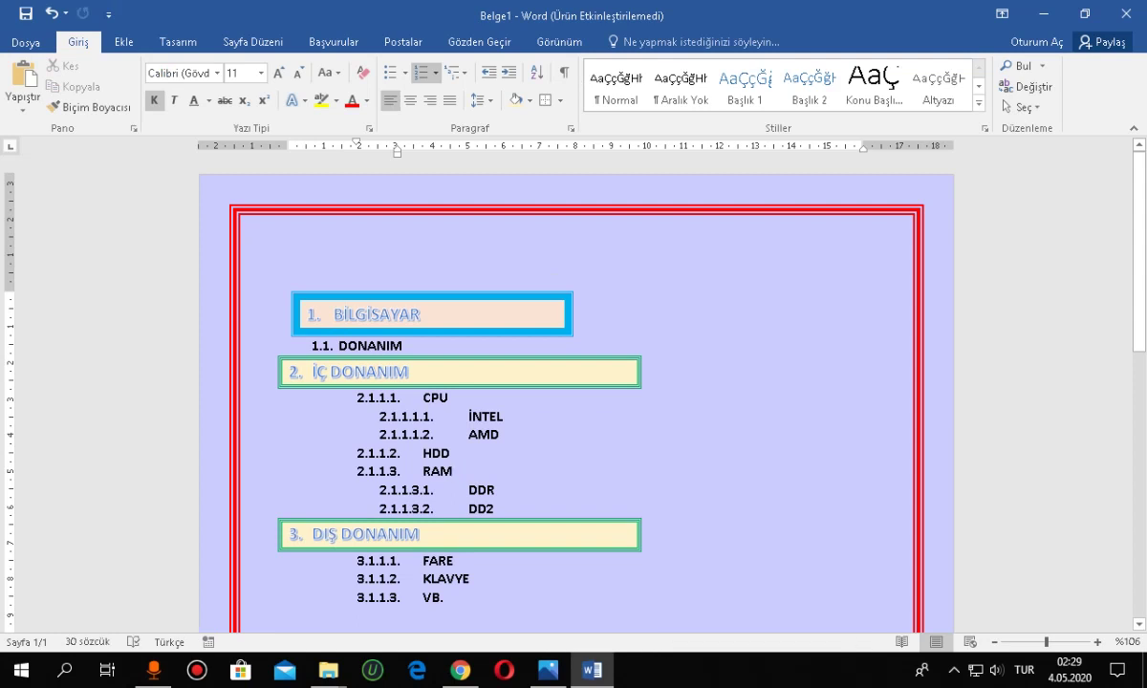
Select the DDR and DD2 sub-items
left_click_drag(421, 315, 342, 315)
left_click(495, 490)
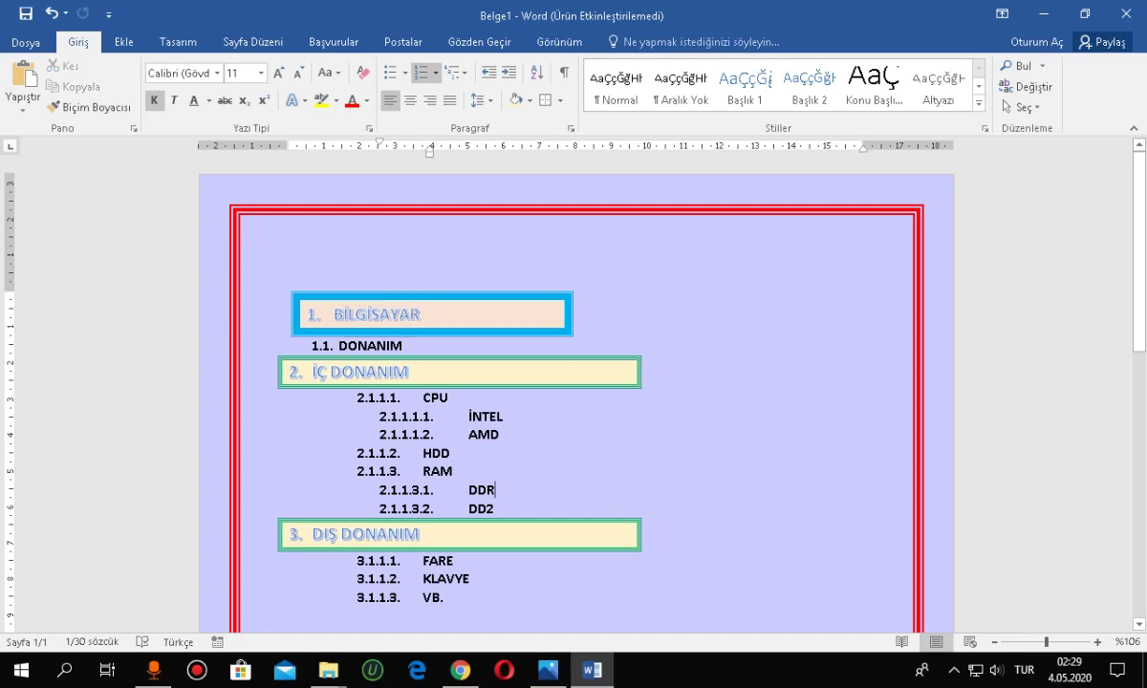
scroll(573, 401, "down", 2)
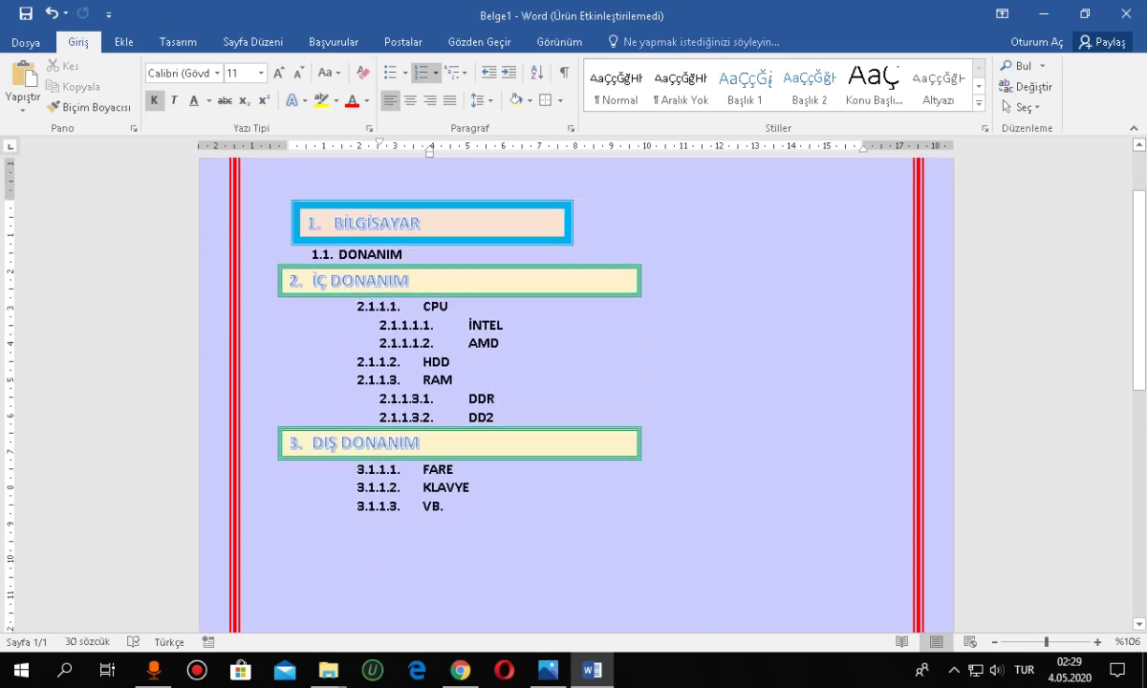
scroll(574, 401, "up", 1)
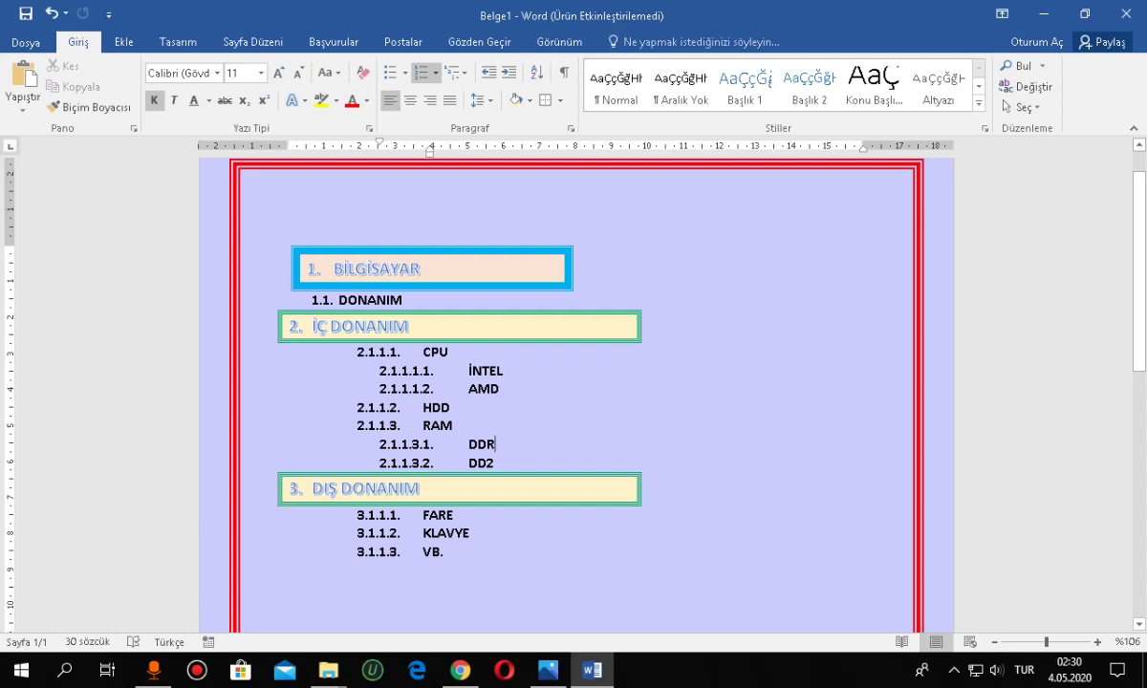
left_click_drag(466, 445, 501, 464)
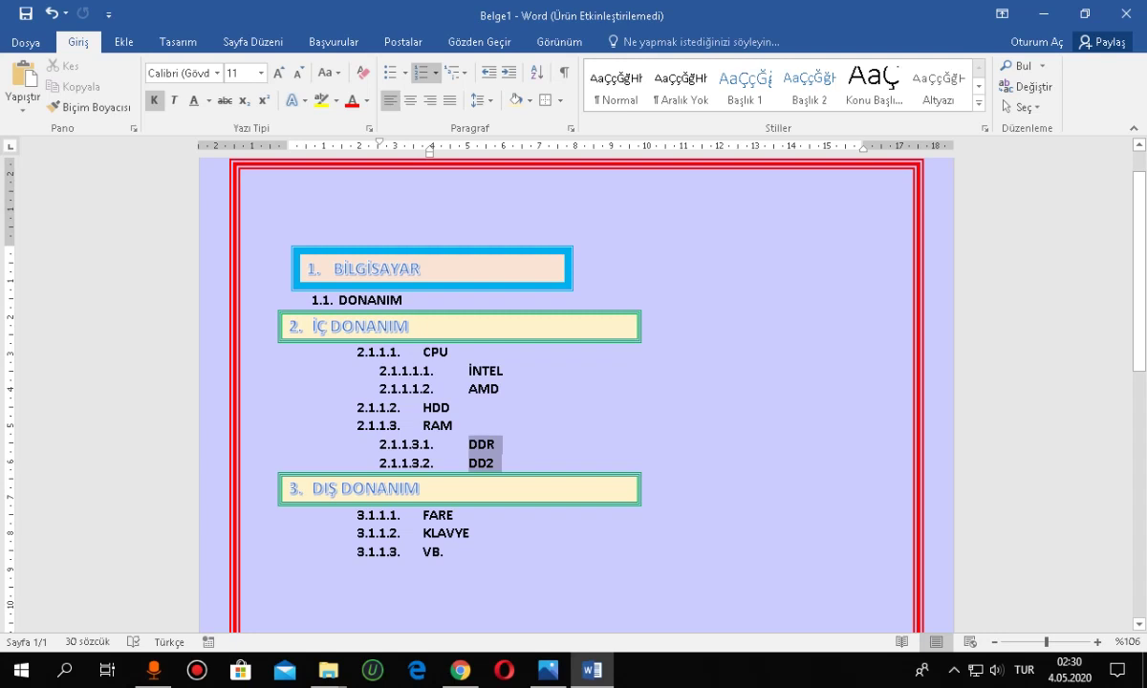
Box the DDR and DD2 lines with a black double-line border
left_click(544, 100)
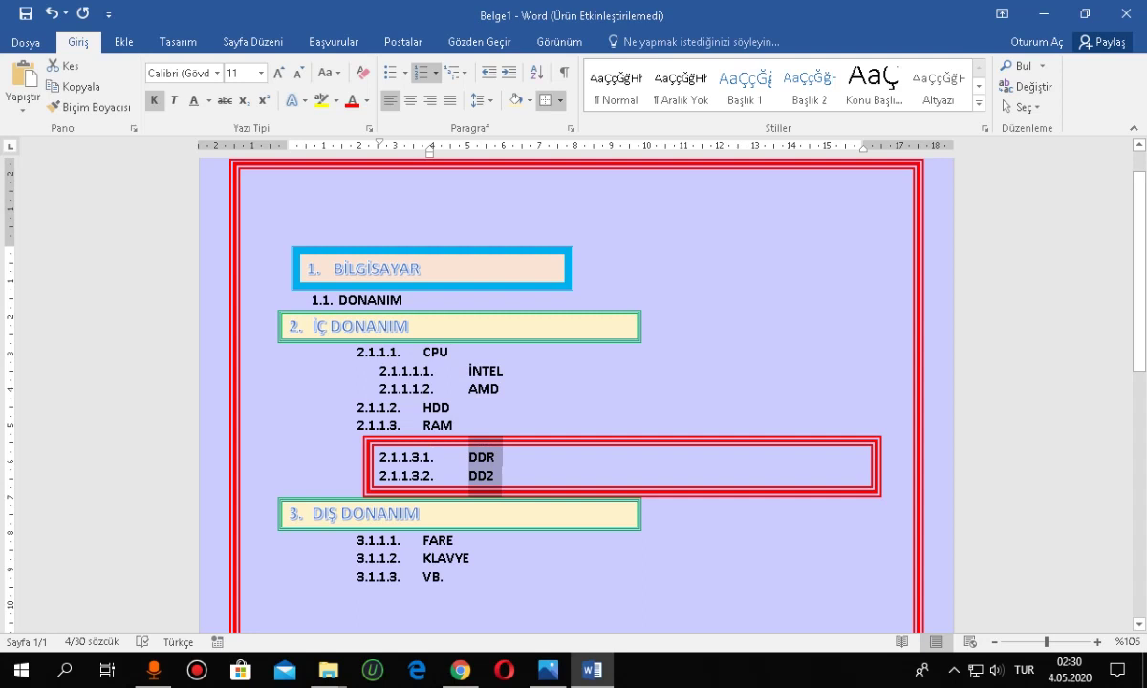
left_click(560, 100)
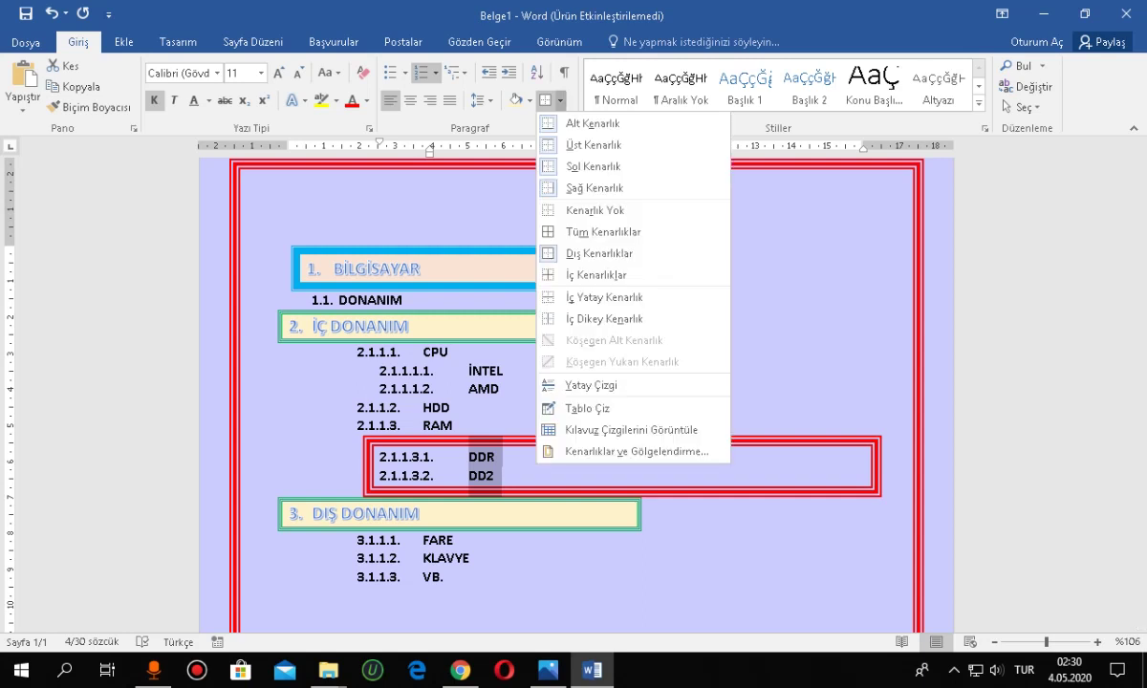
left_click(593, 423)
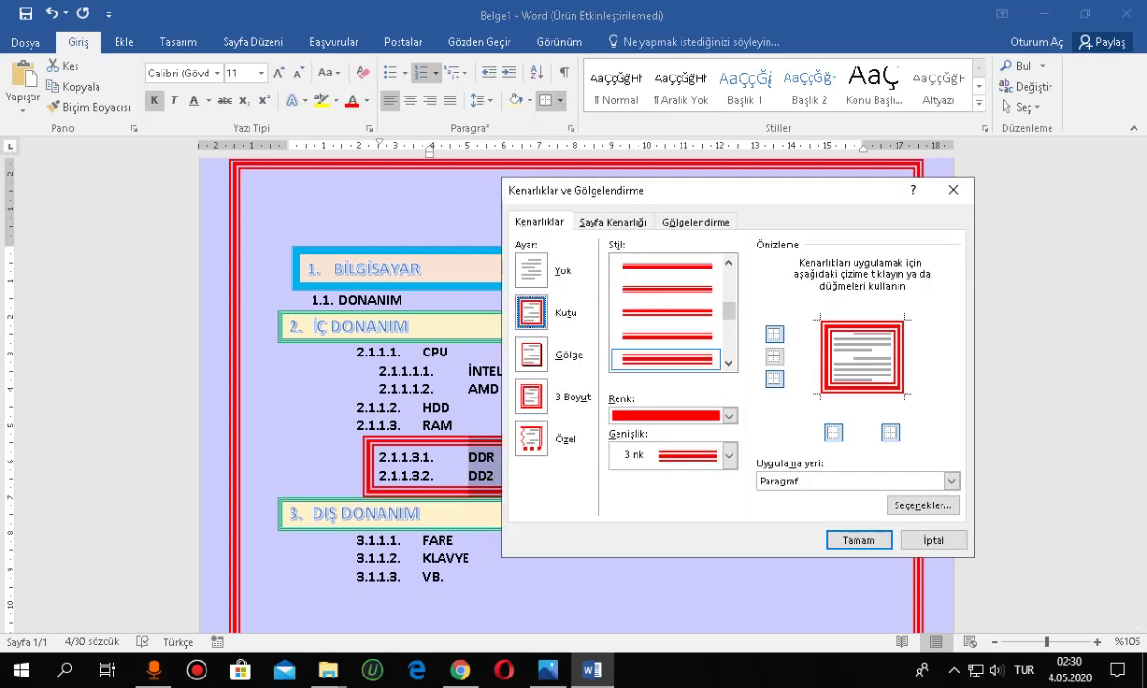
scroll(666, 312, "down", 2)
scroll(666, 312, "down", 1)
scroll(667, 311, "up", 1)
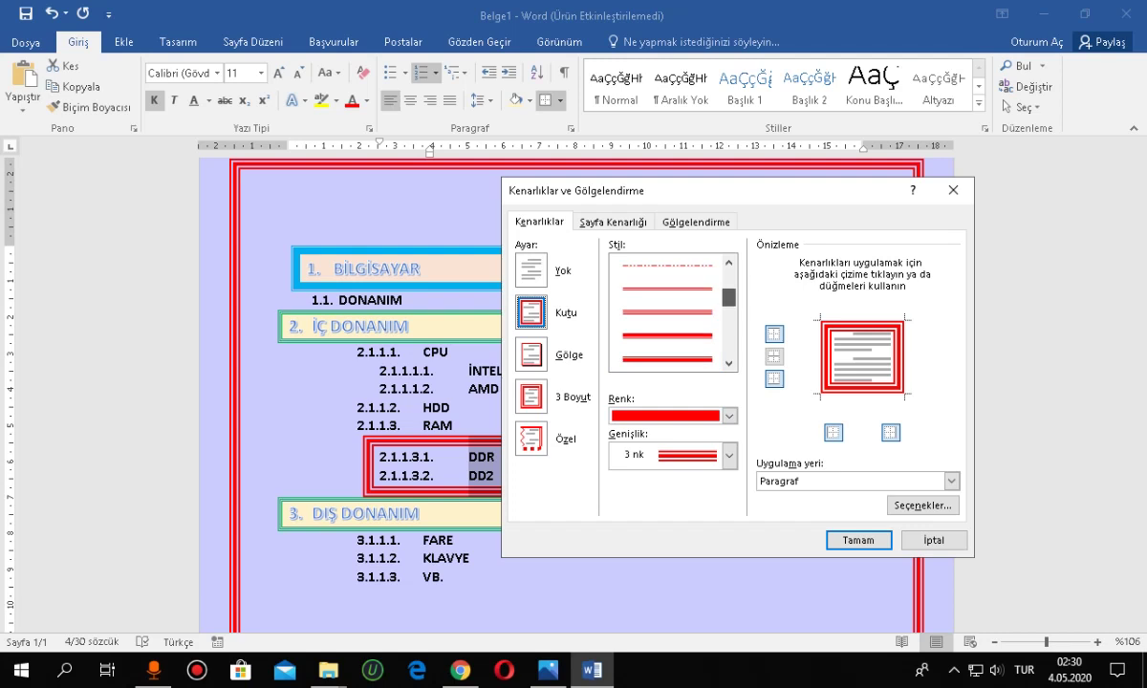
left_click(666, 359)
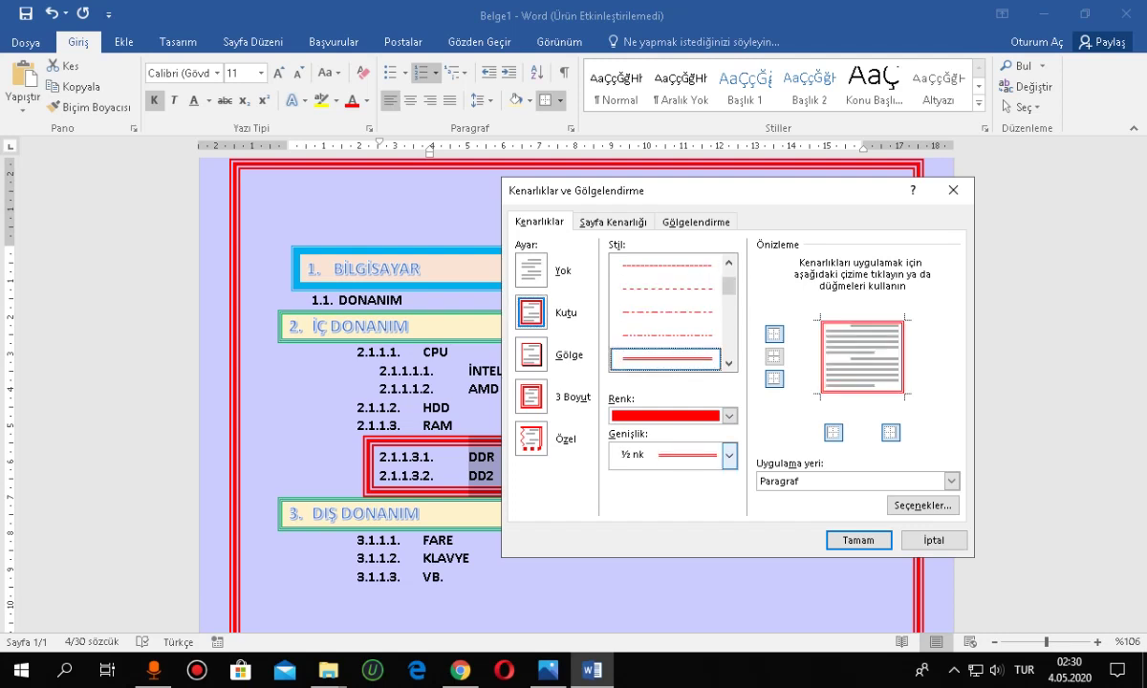
left_click(730, 416)
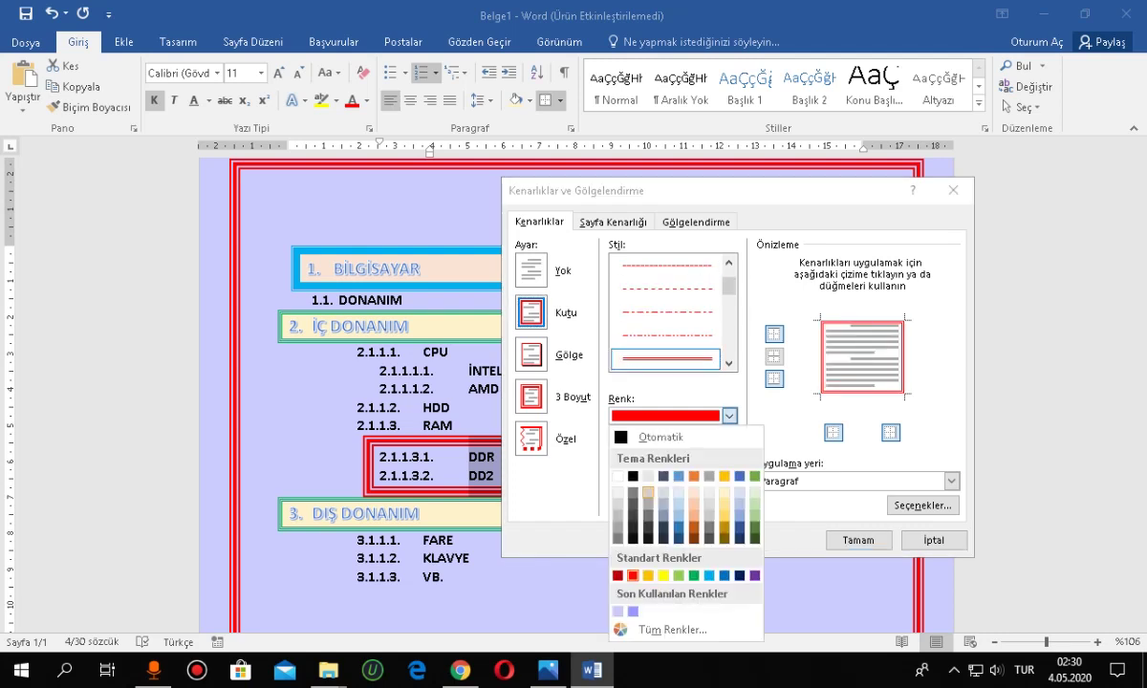
left_click(630, 430)
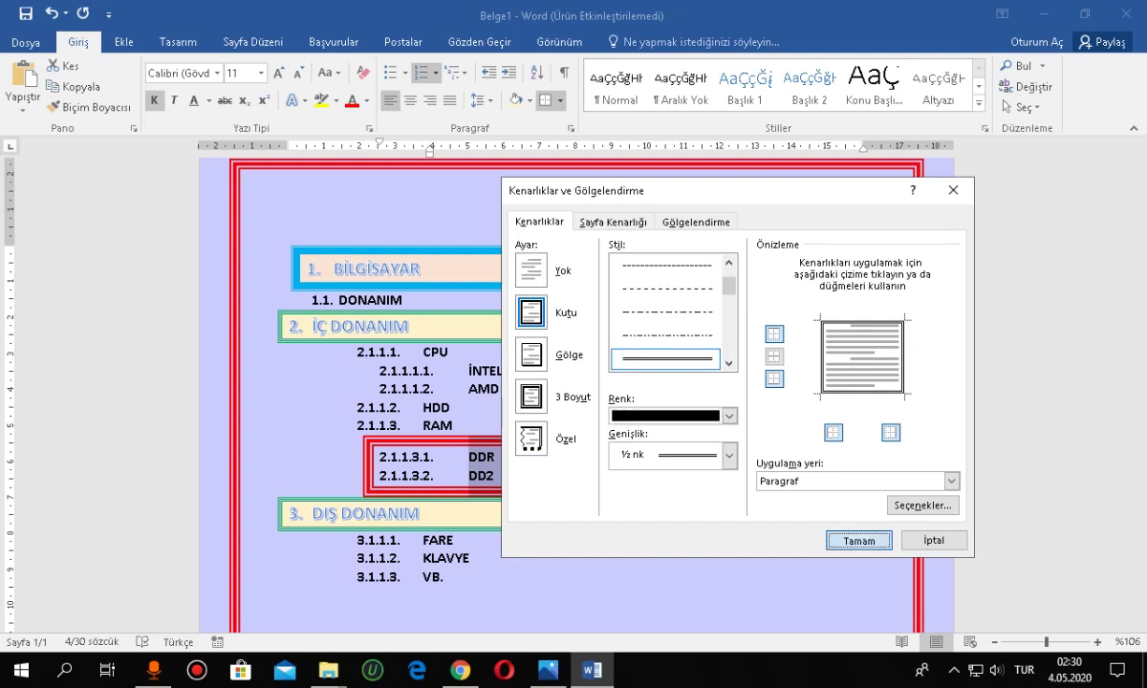
left_click(857, 540)
left_click(464, 421)
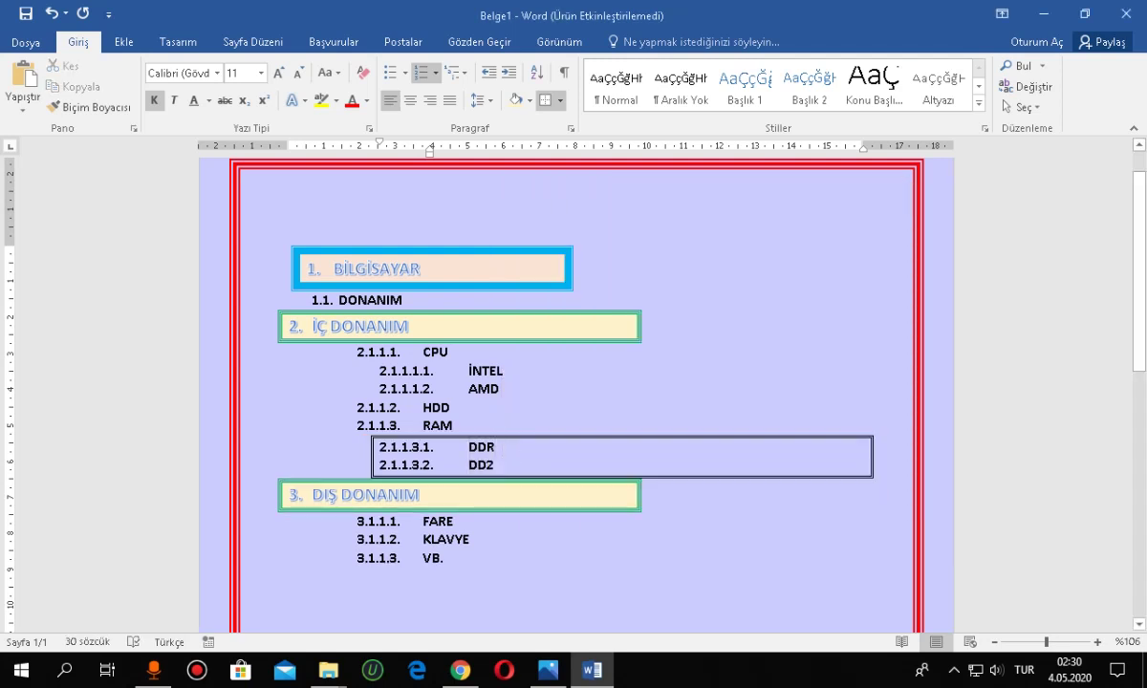
Fill the DDR/DD2 box with light peach shading
left_click_drag(465, 425, 502, 469)
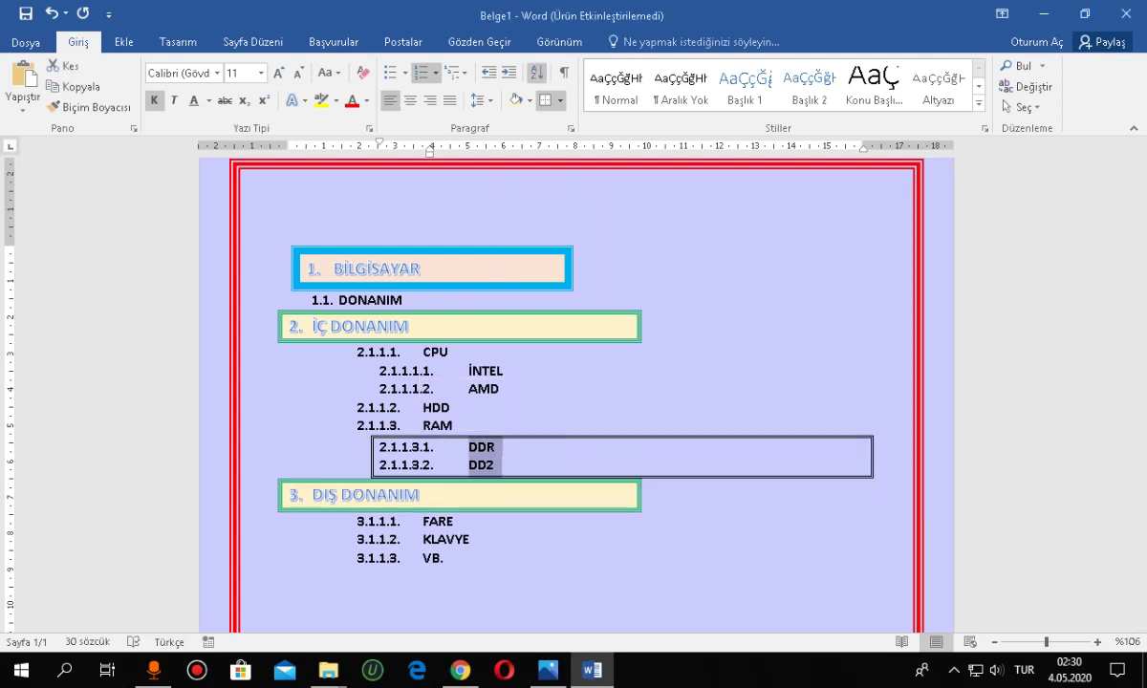
left_click(529, 100)
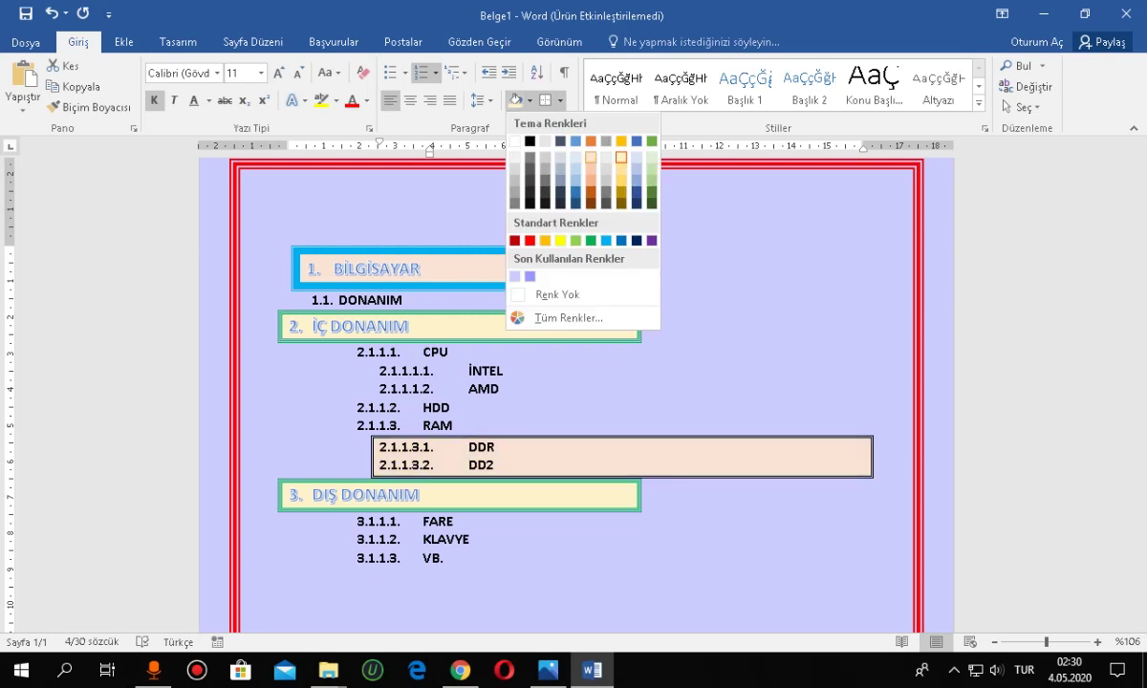
left_click(591, 156)
left_click(424, 407)
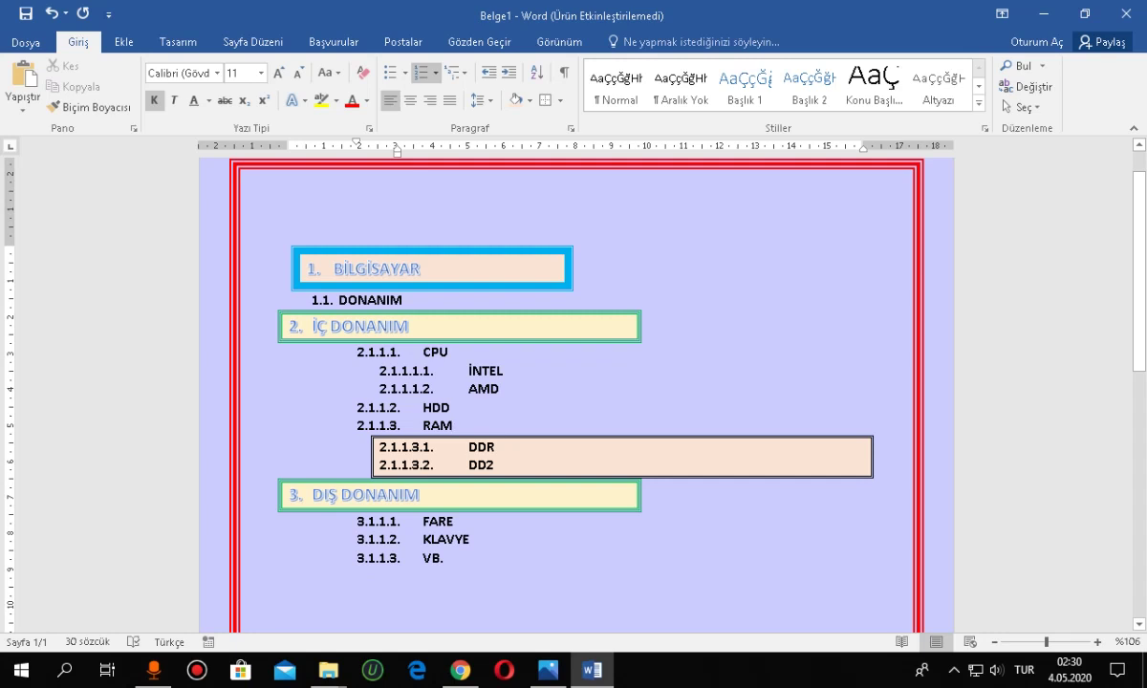
key("shift+Up")
key("shift+Up")
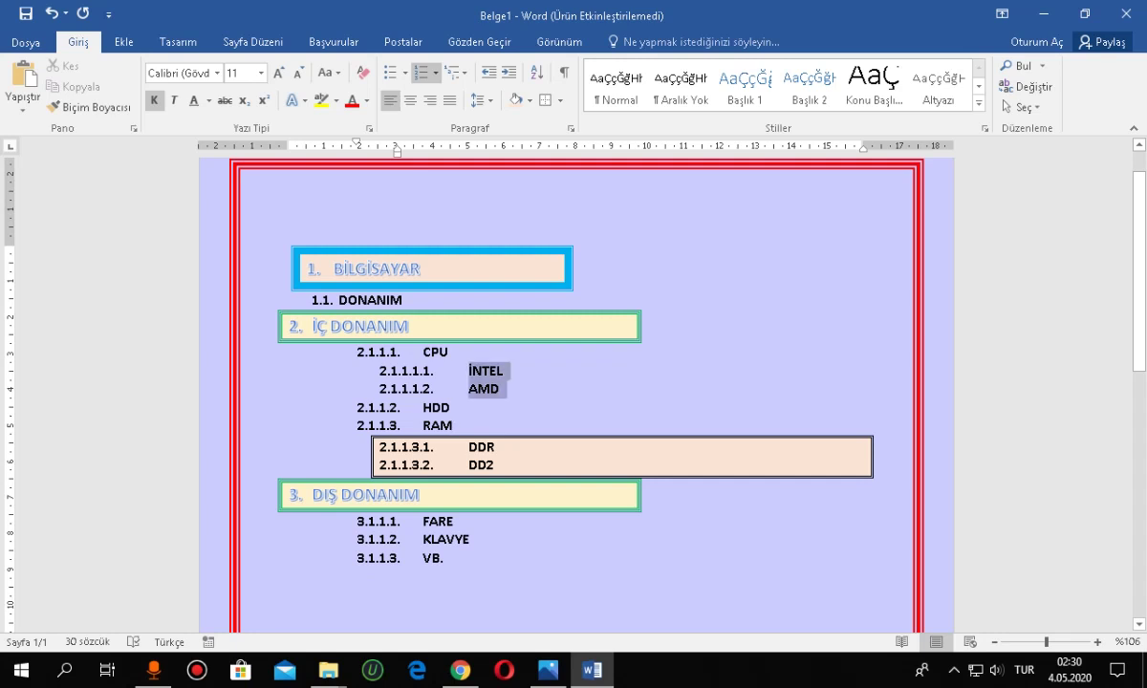
Copy the DDR/DD2 boxed peach formatting onto İNTEL and AMD with Format Painter
left_click(495, 389)
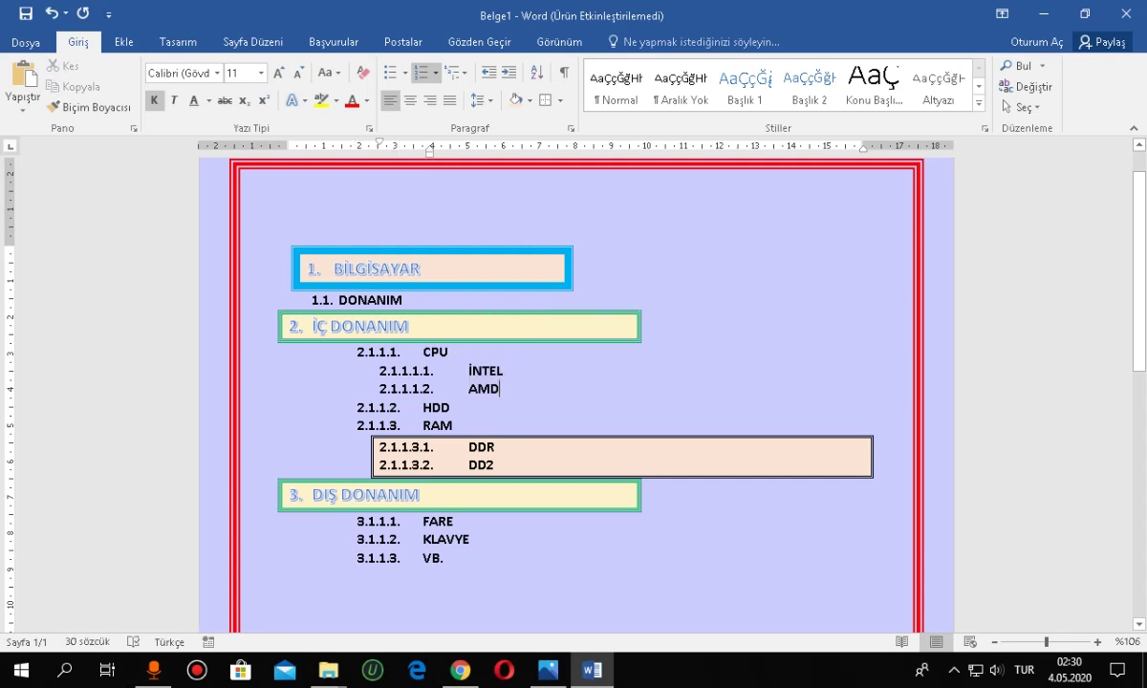
left_click_drag(495, 389, 468, 370)
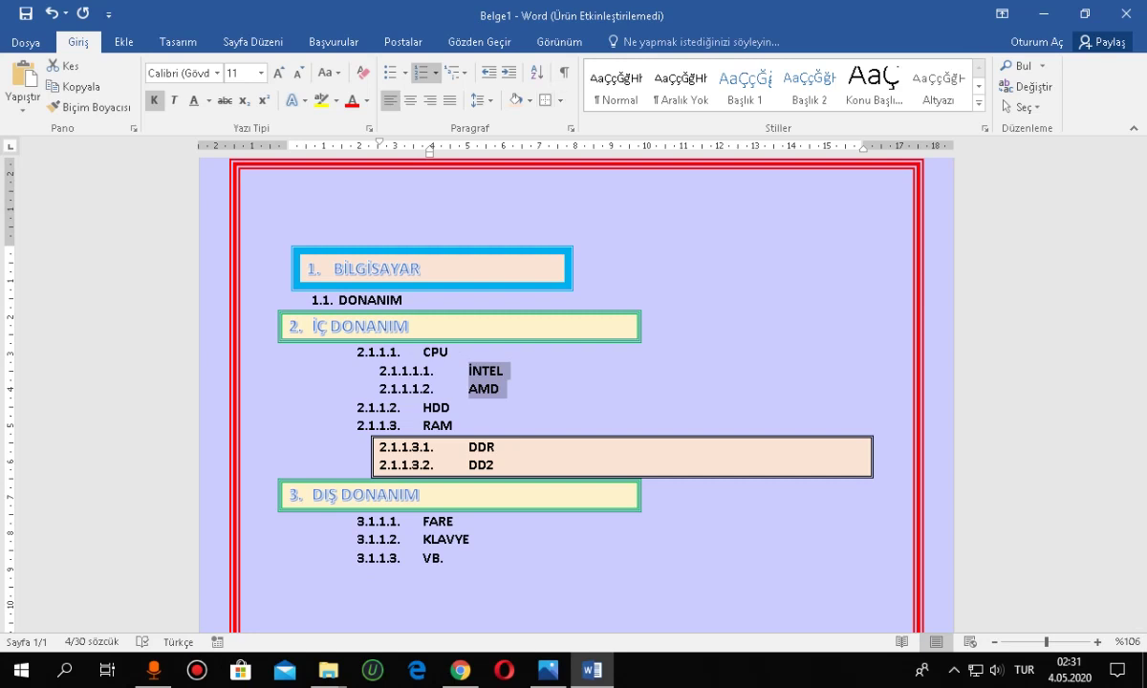
left_click_drag(501, 466, 444, 442)
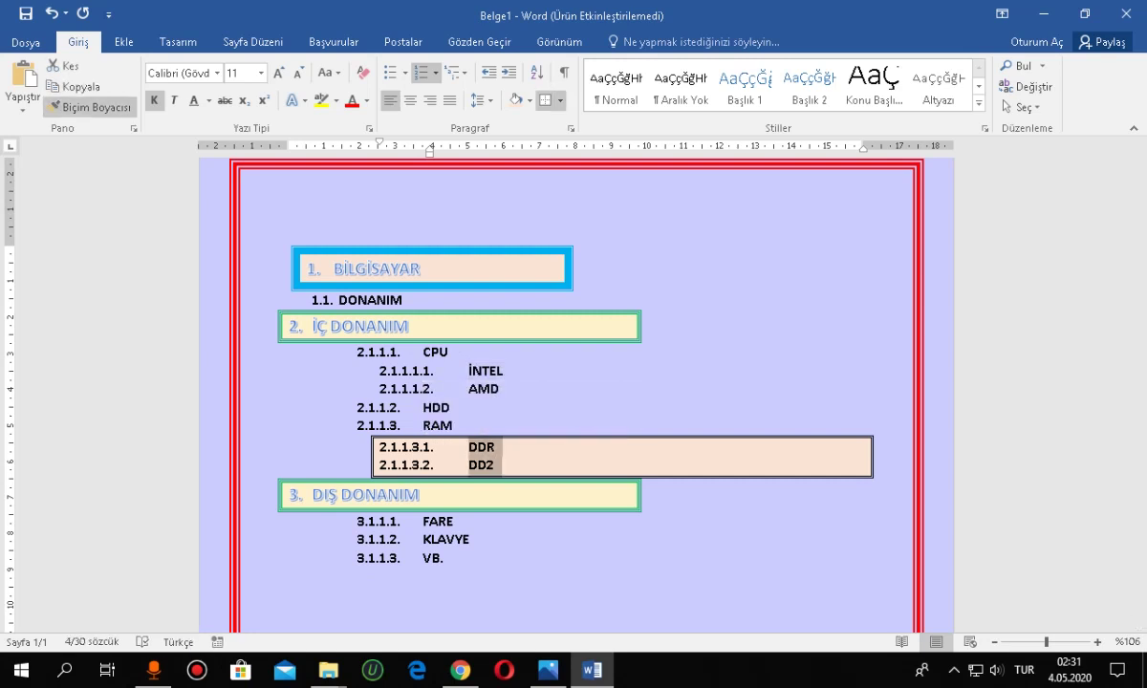
left_click(91, 107)
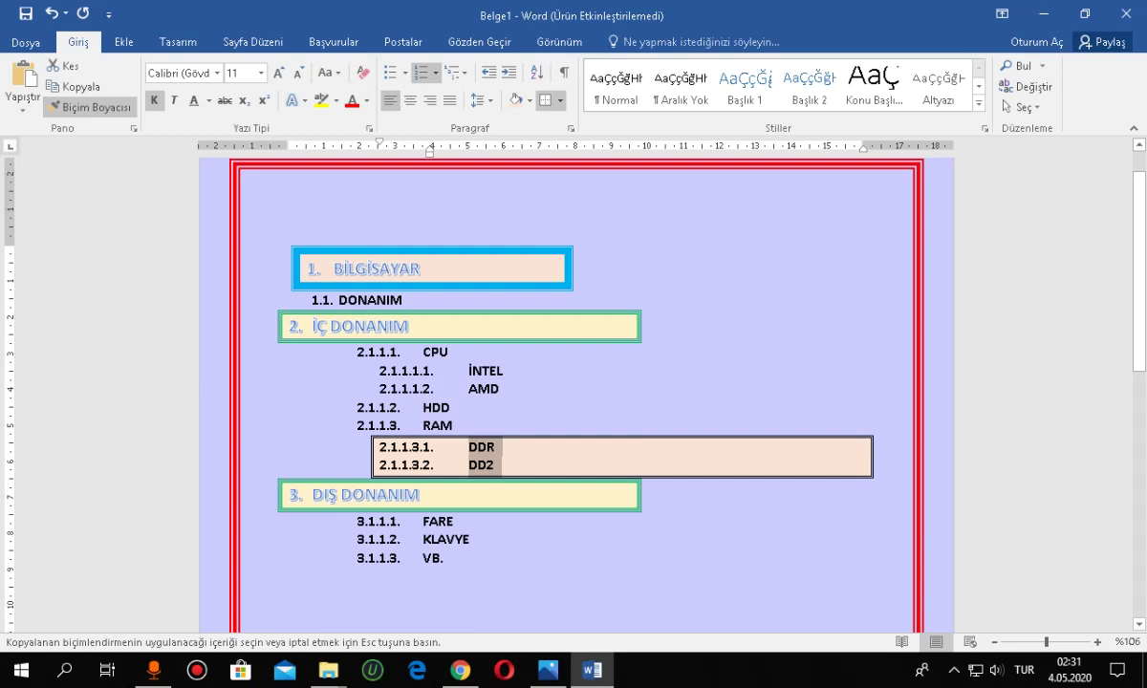
left_click_drag(468, 366, 507, 391)
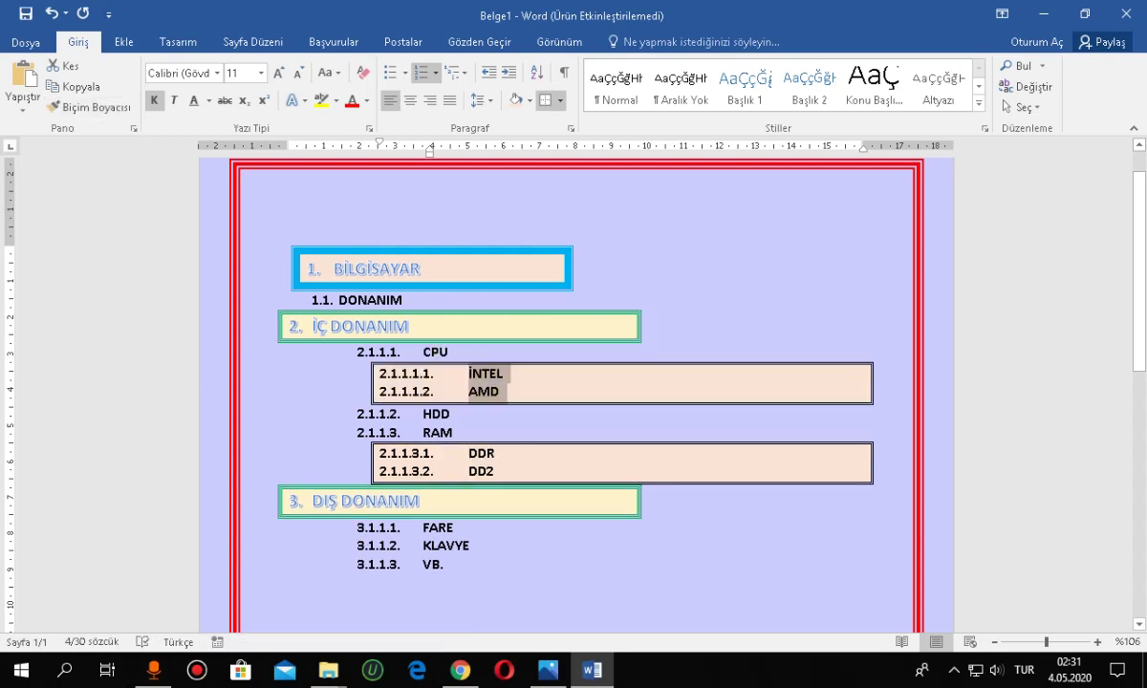
left_click(421, 388)
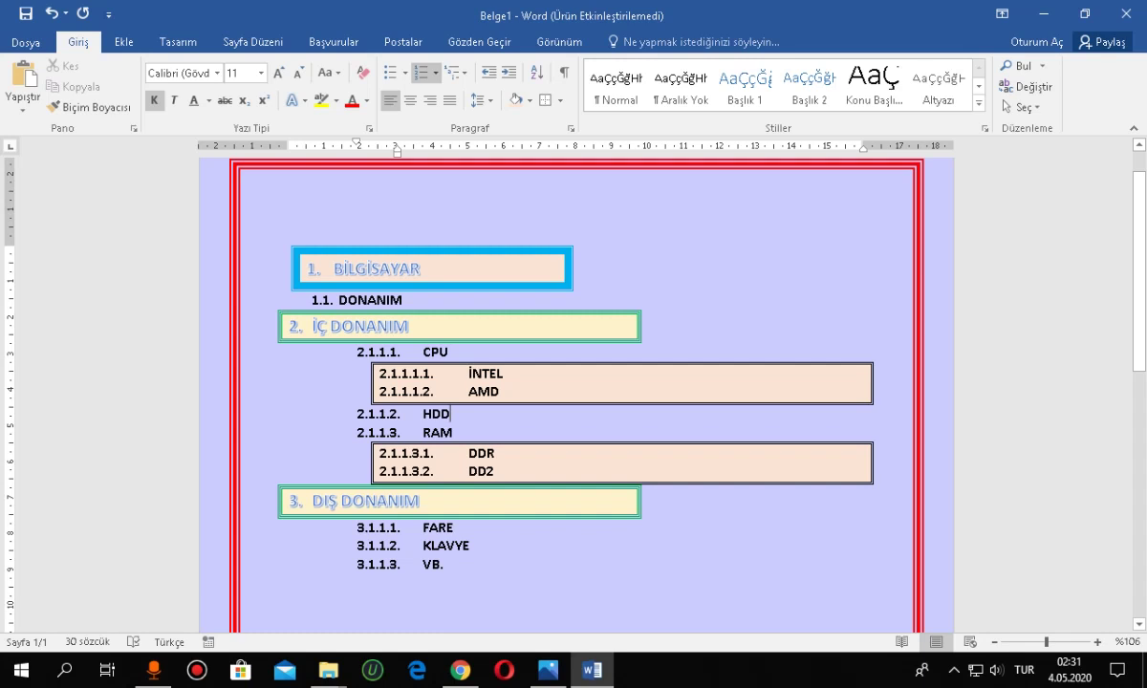
left_click(450, 413)
Add a demoted sub-item reading E-SATA under HDD
key("Return")
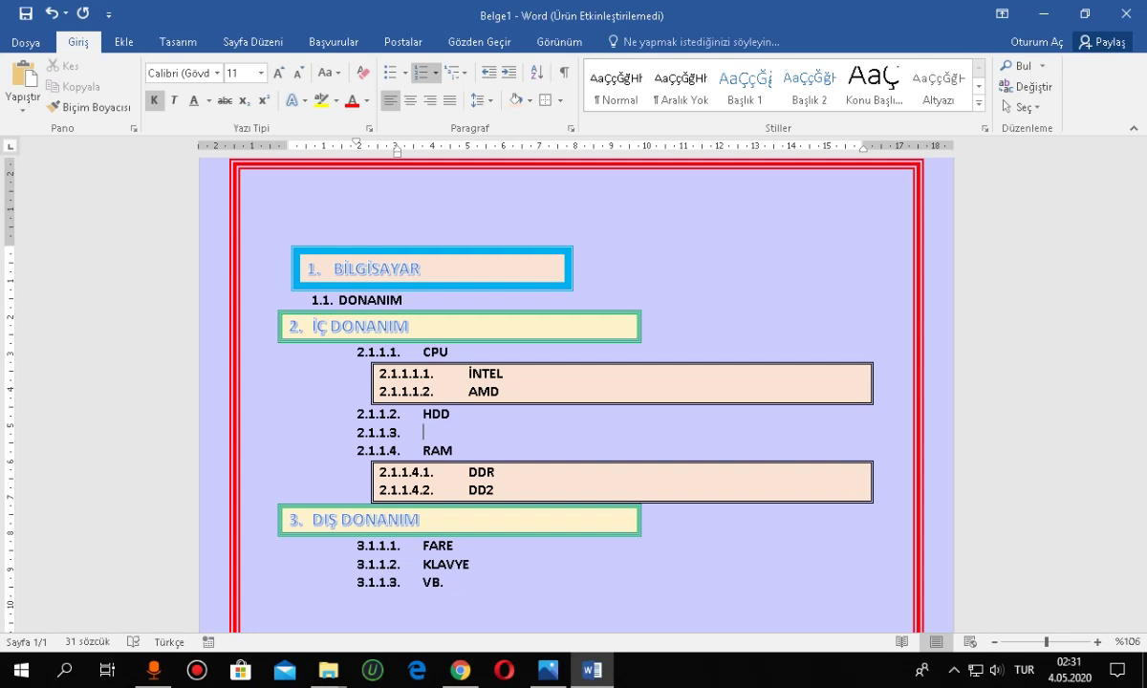
key("Tab")
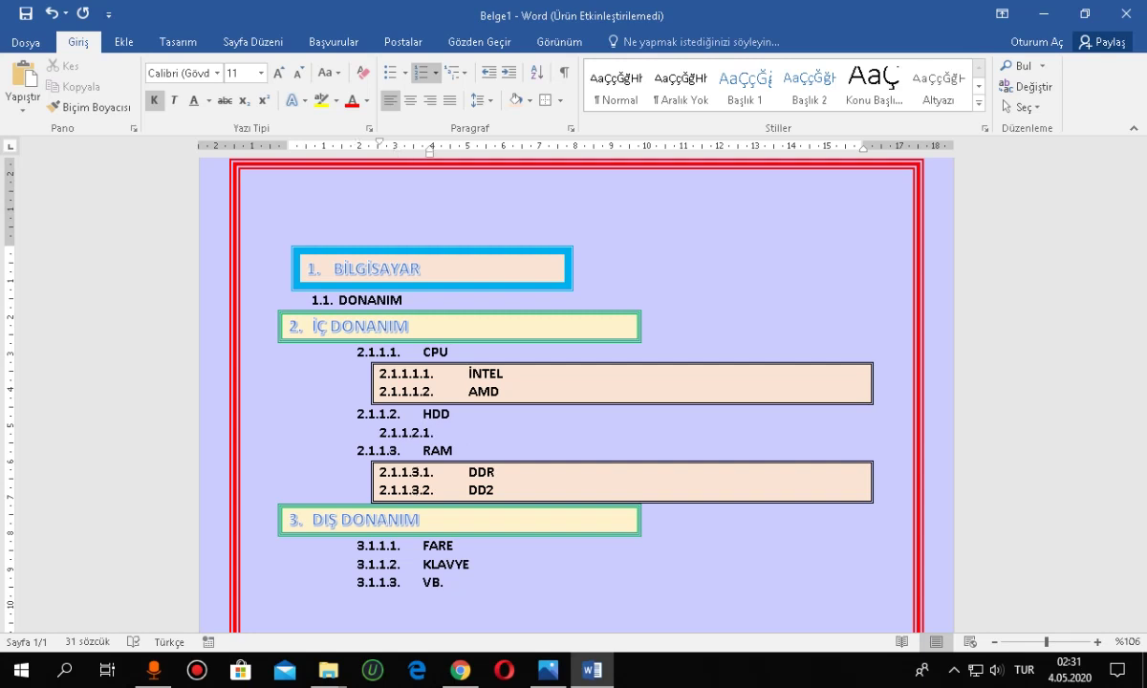
type("SATA")
key("Left")
key("Left")
key("Left")
key("Left")
type("e-")
Add IDE as a second sub-item below E-SATA
key("Return")
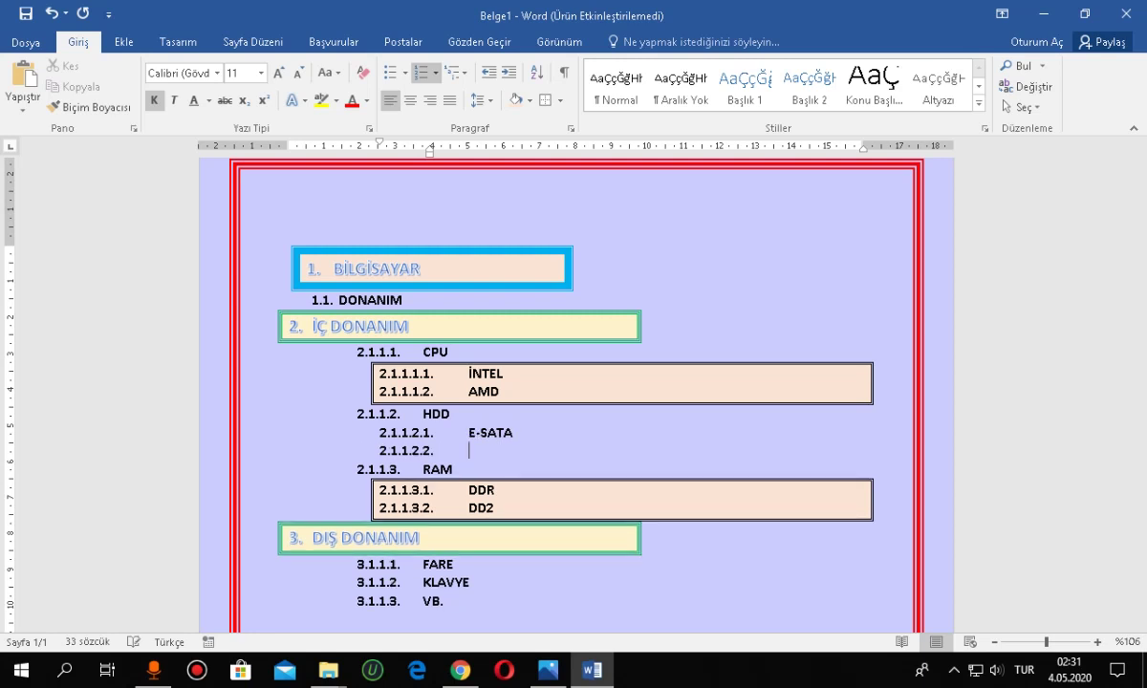
type("ıd")
key("BackSpace")
key("BackSpace")
type("IDE")
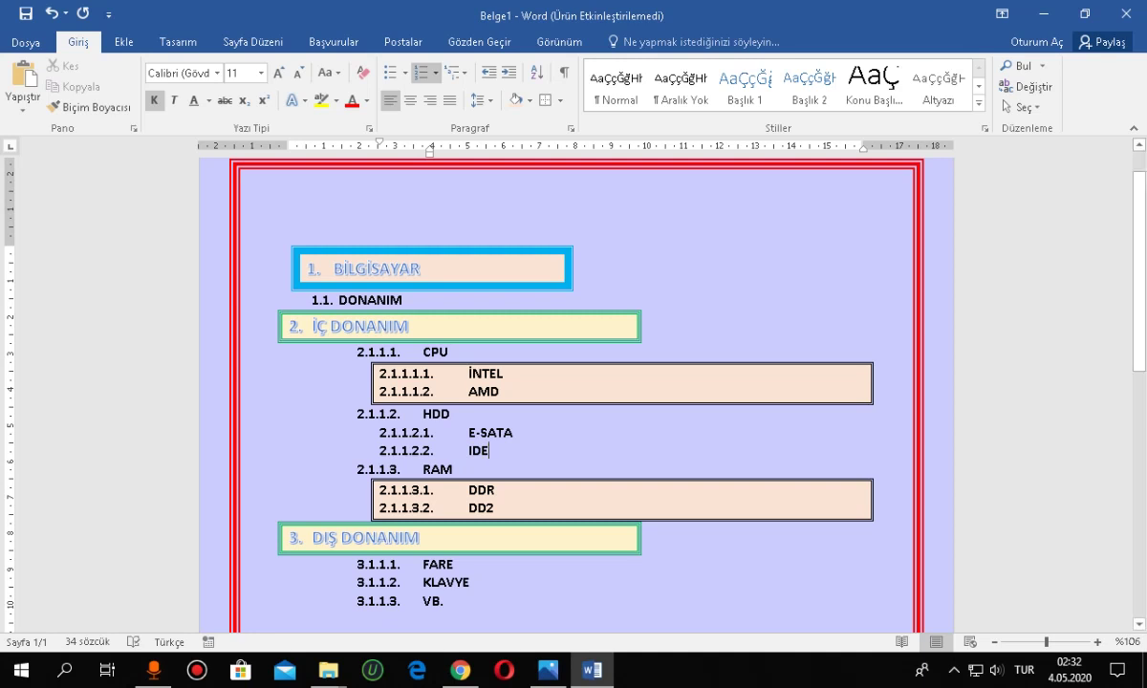
key("shift+Home")
key("shift+Up")
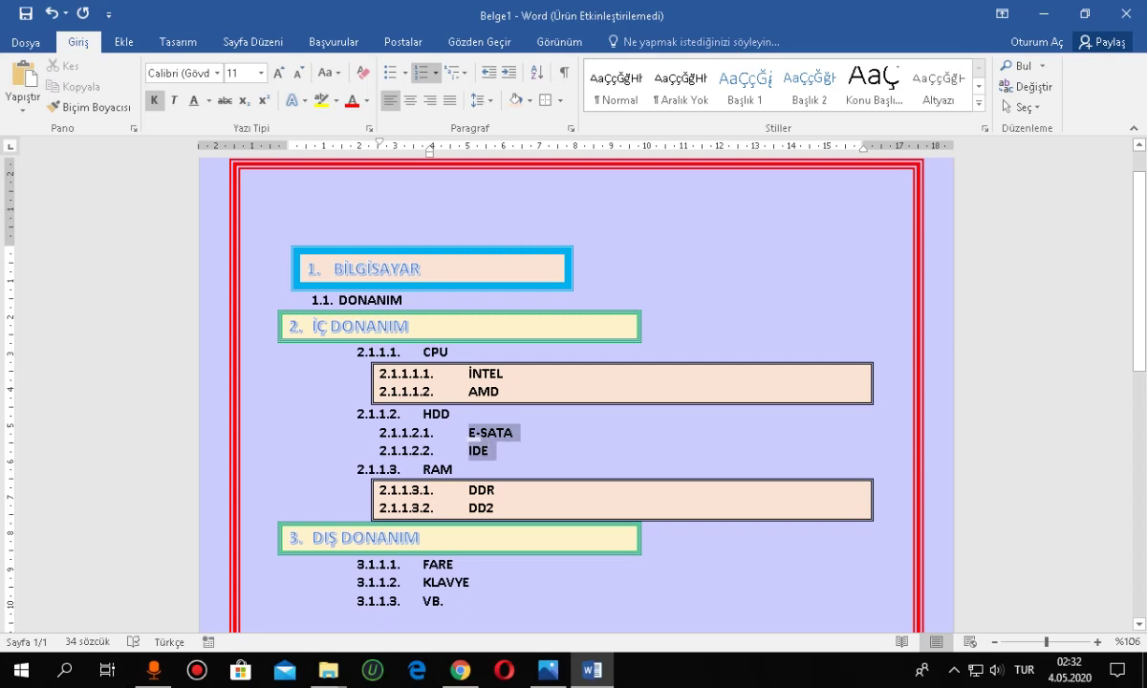
left_click(454, 469)
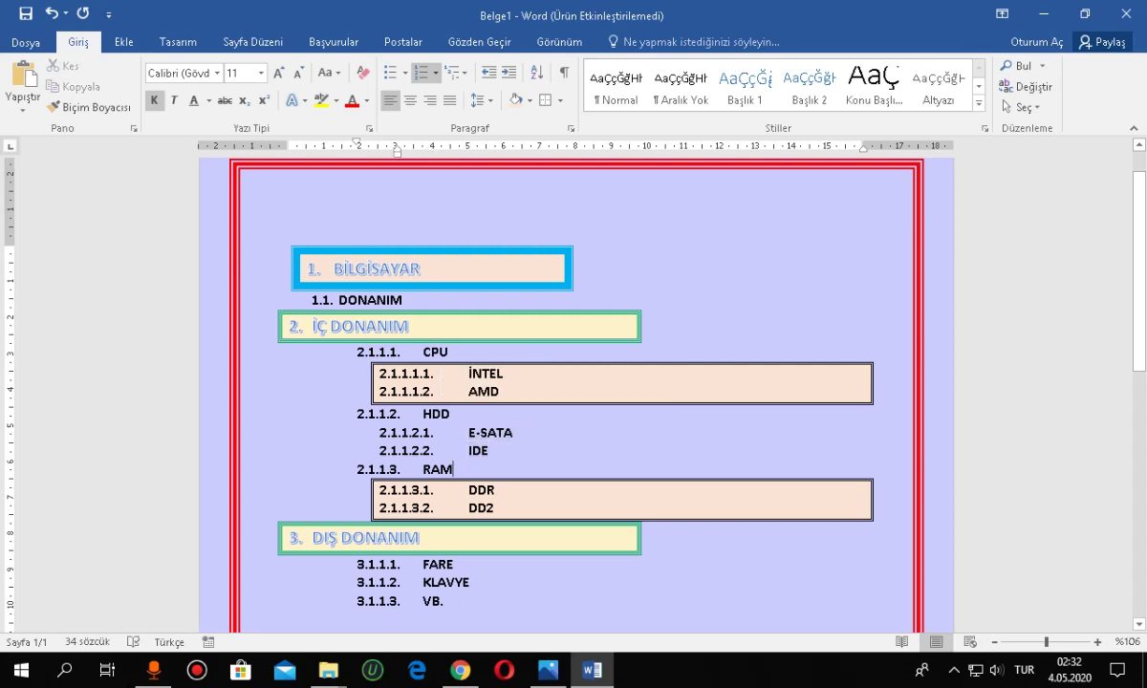
Copy the boxed peach shading from DDR/DD2 onto E-SATA and IDE with Format Painter
left_click_drag(469, 489, 503, 508)
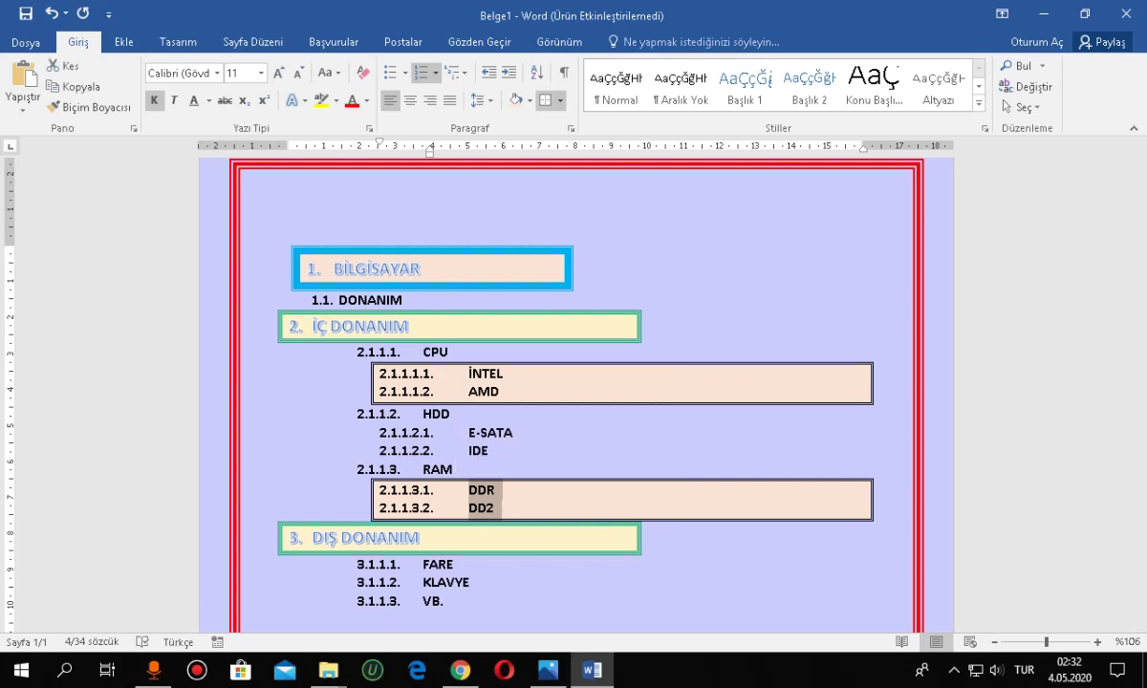
left_click(94, 107)
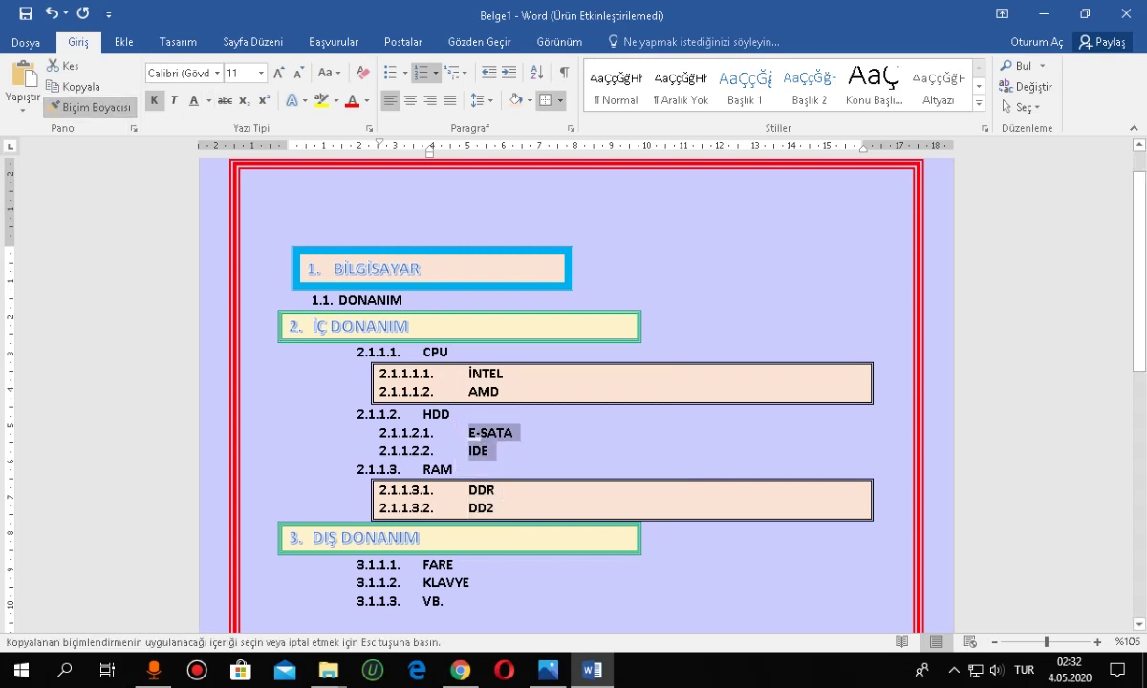
left_click_drag(467, 433, 495, 453)
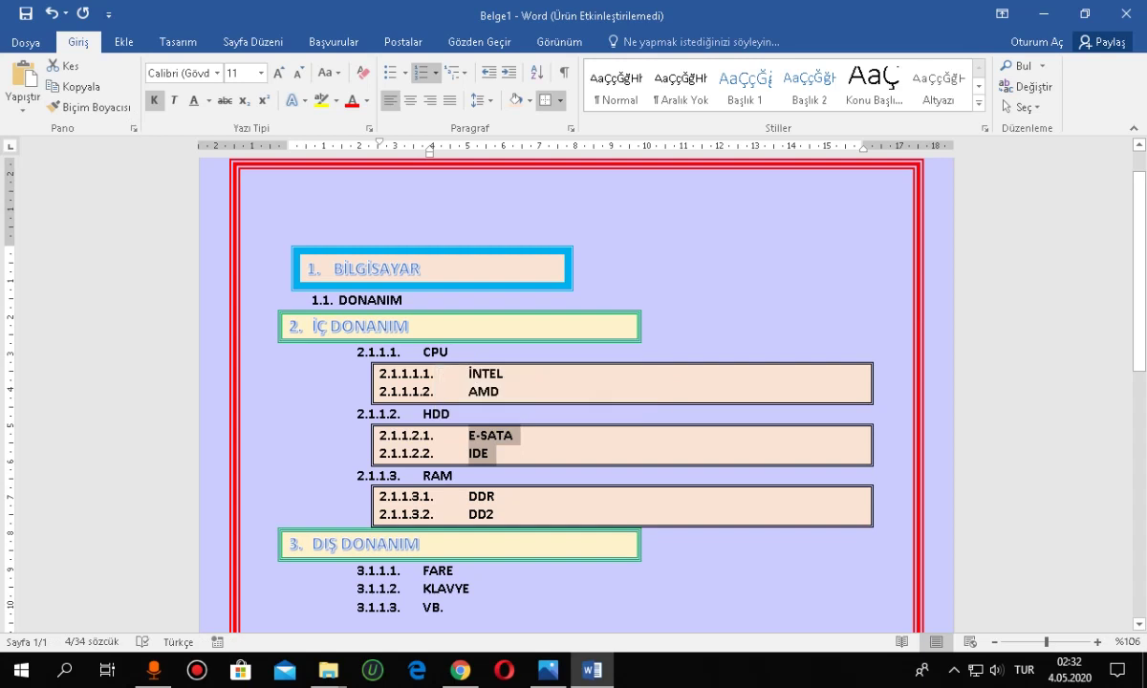
left_click(420, 544)
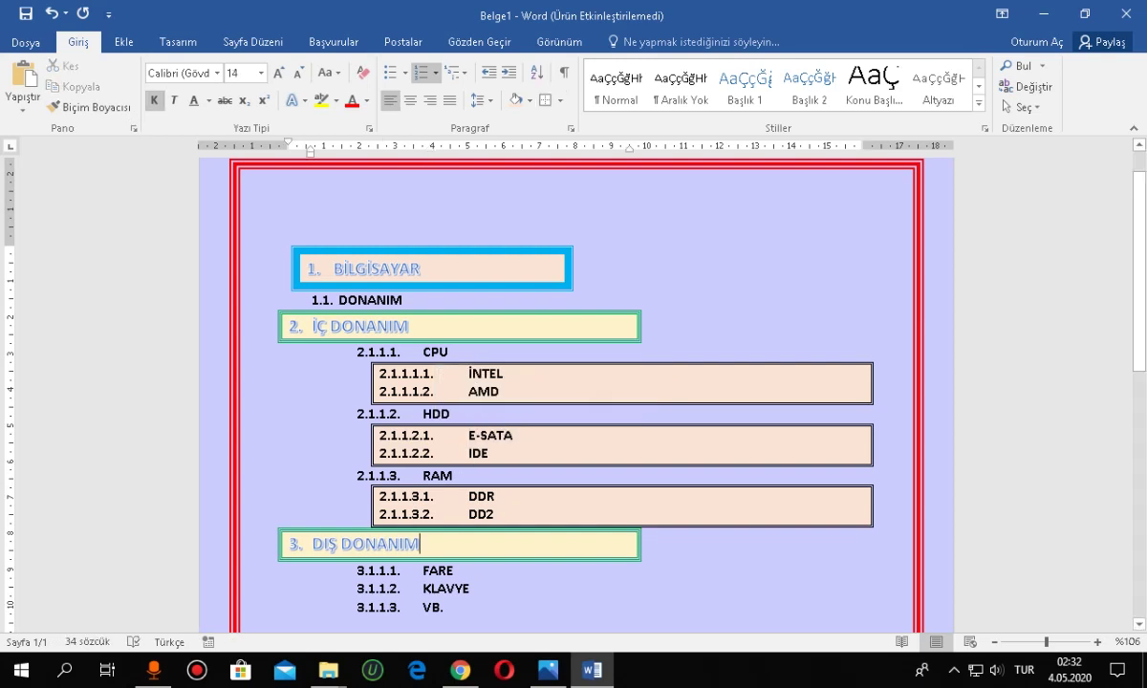
Scroll through the outline and select the CPU sub-heading
scroll(574, 382, "down", 1)
scroll(573, 383, "down", 1)
scroll(574, 383, "up", 1)
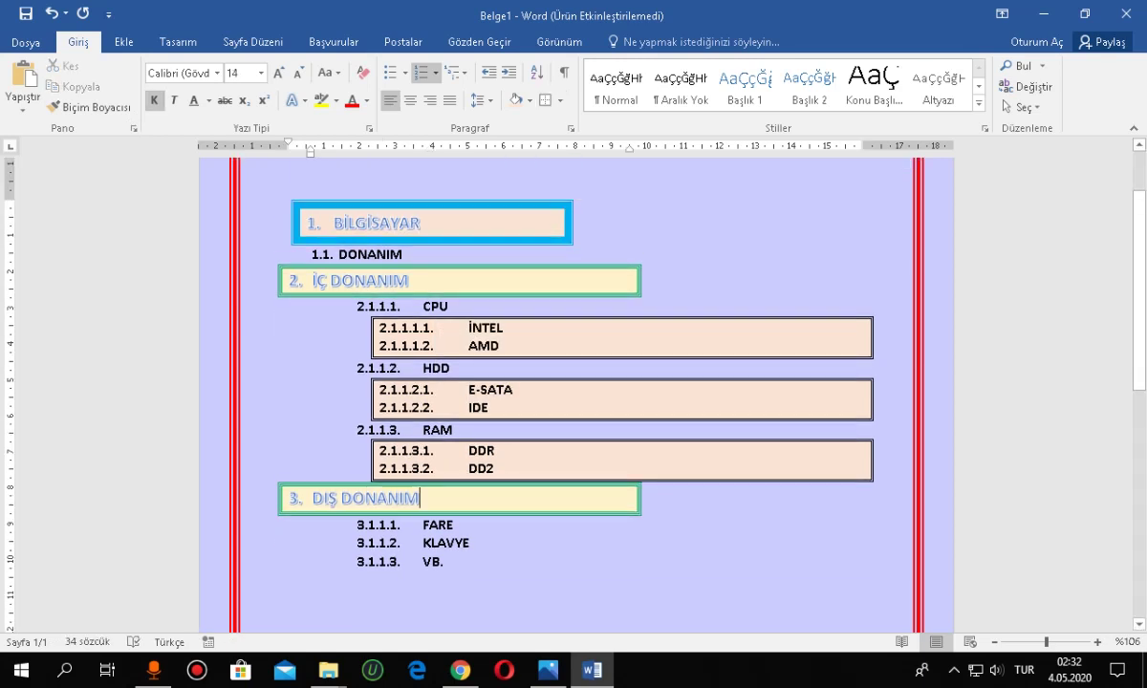
scroll(574, 382, "down", 1, "ctrl")
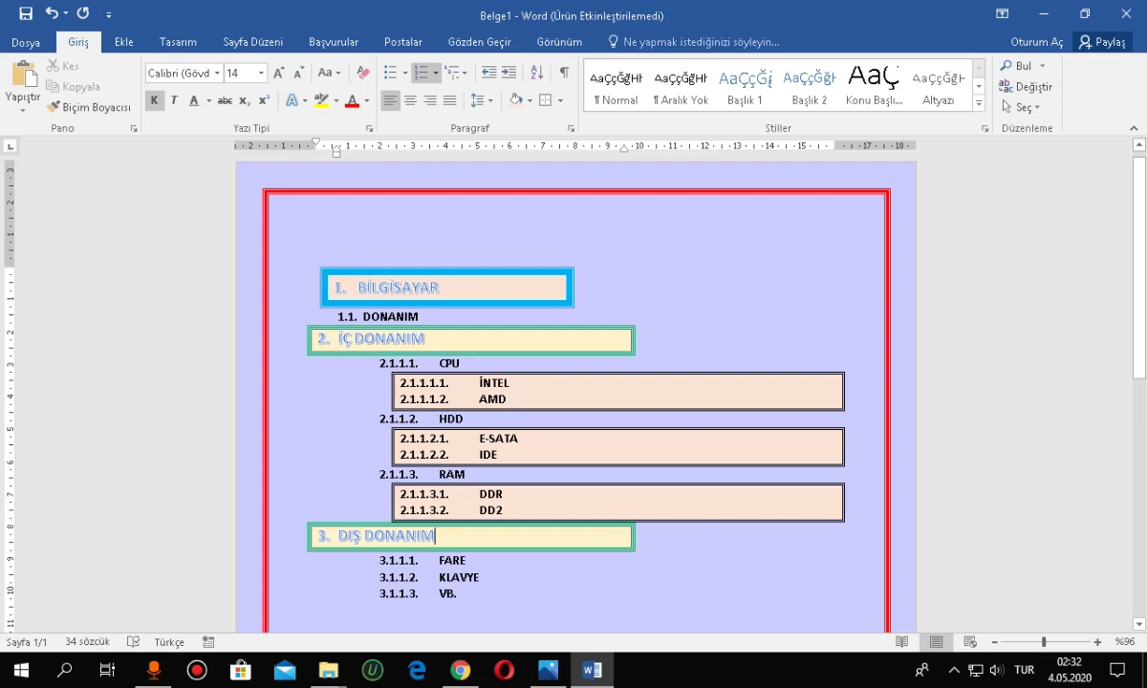
double_click(450, 363)
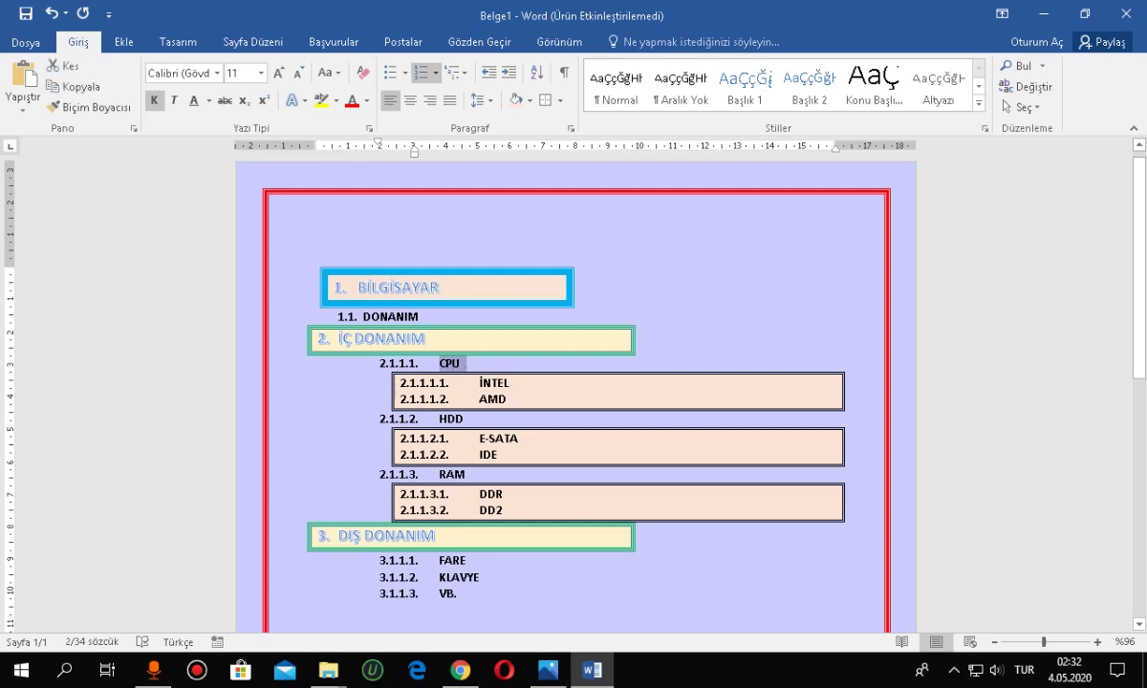
Select CPU, HDD and RAM together, grow them to 14 pt and colour them red
double_click(453, 418, "ctrl")
double_click(452, 475, "ctrl")
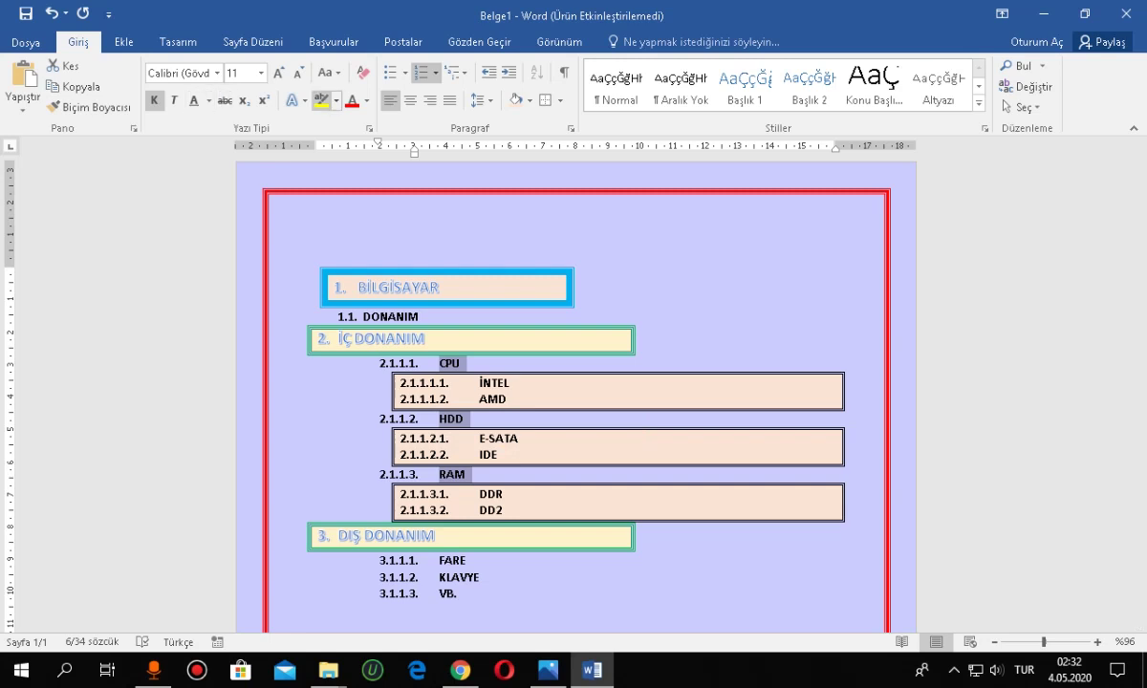
left_click(301, 99)
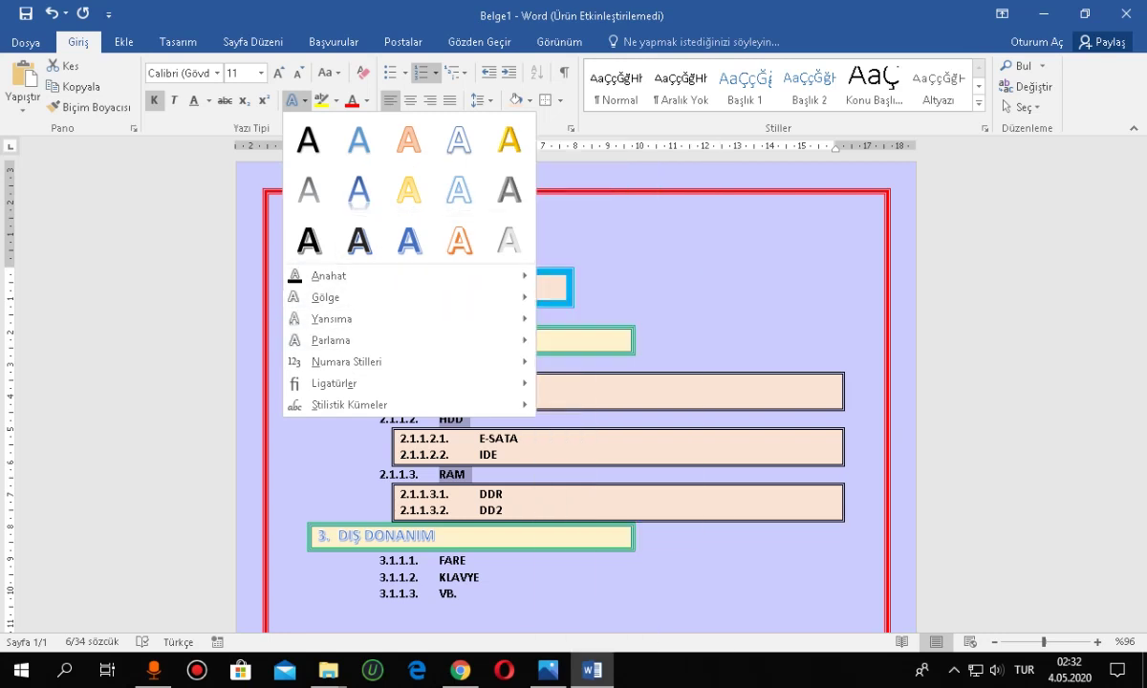
key("Escape")
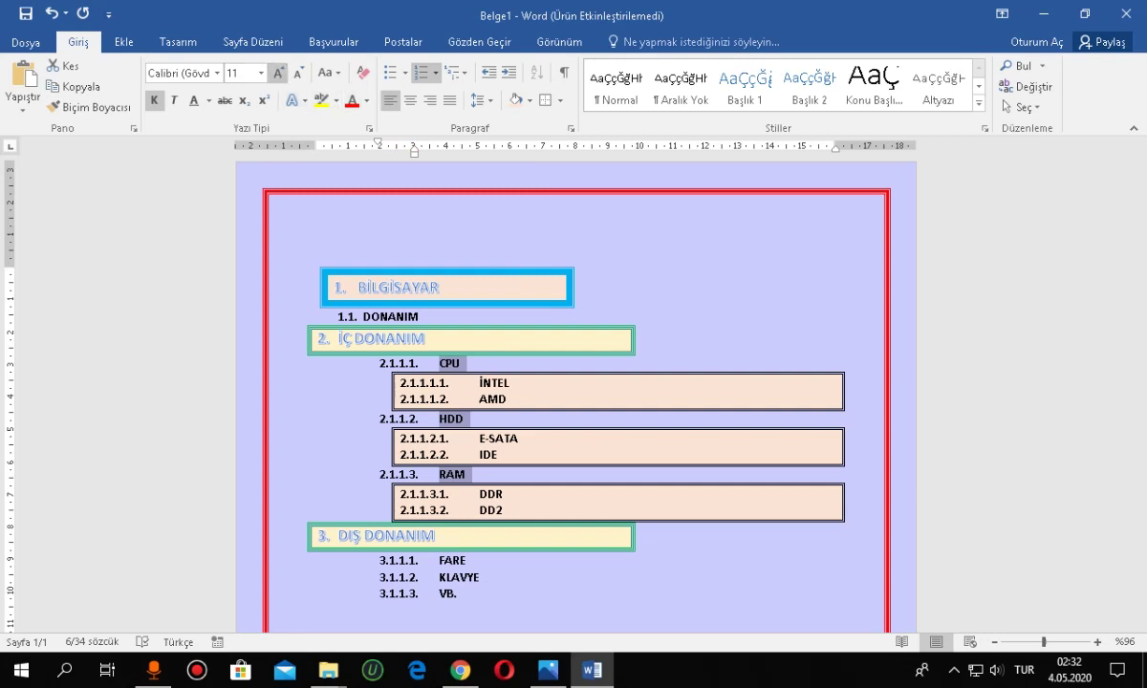
left_click(278, 72)
left_click(279, 72)
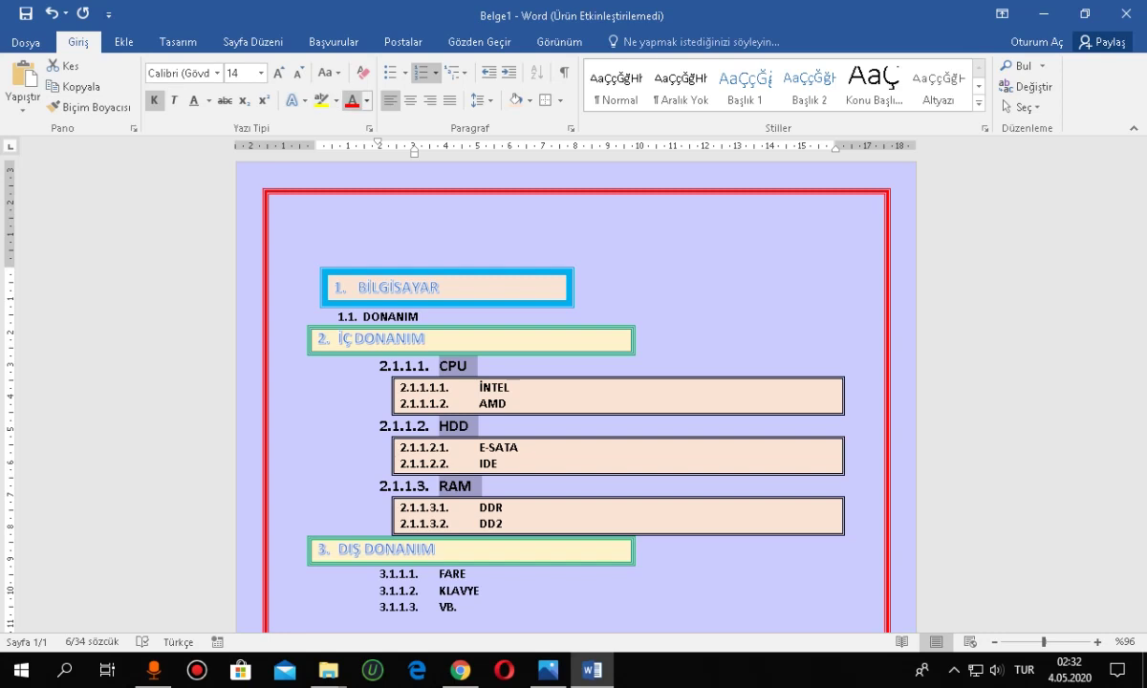
left_click(352, 100)
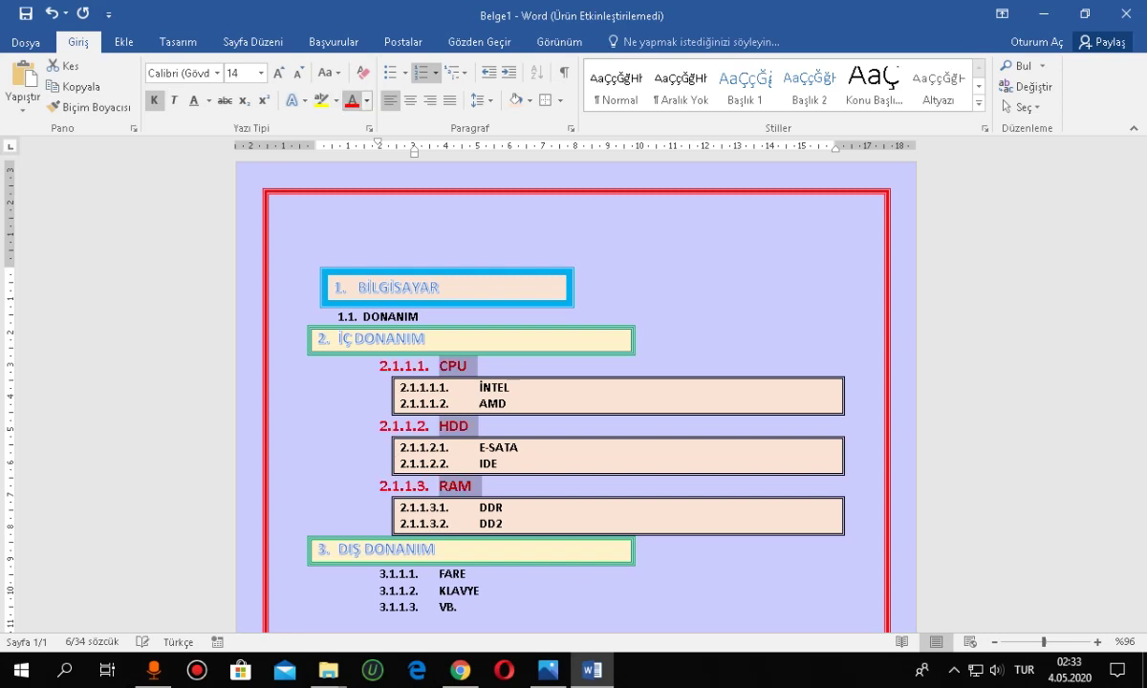
left_click(439, 342)
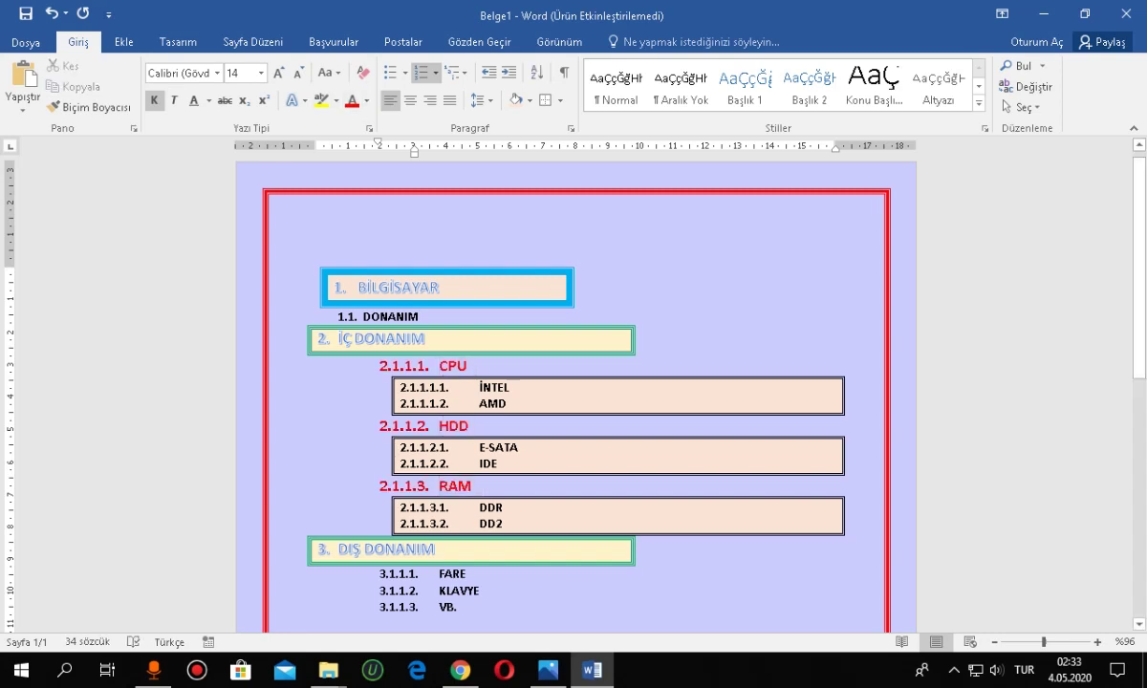
key("Up")
Enlarge the word DONANIM one font step to 12 pt
double_click(390, 316)
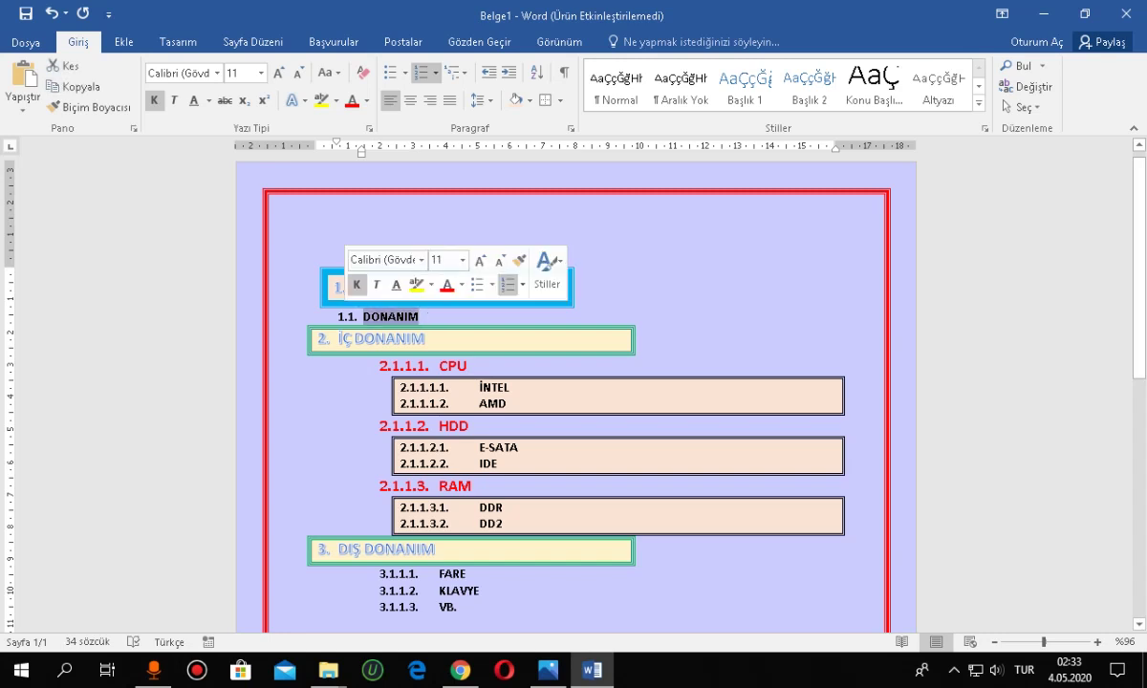
key("Right")
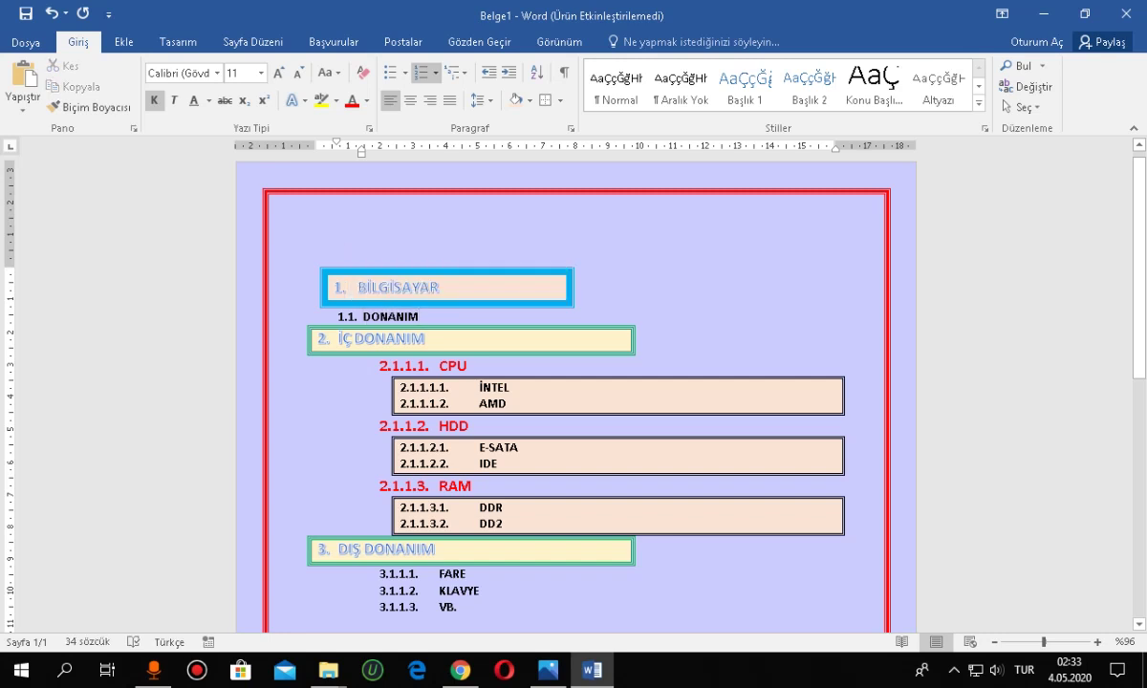
double_click(392, 316)
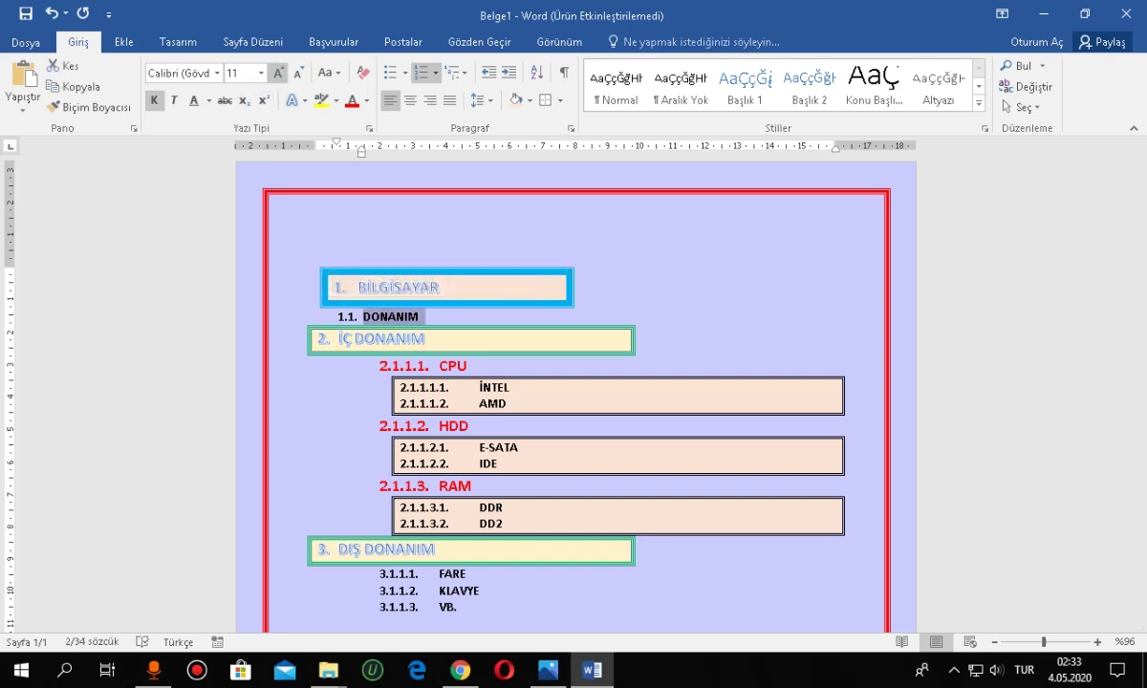
left_click(278, 73)
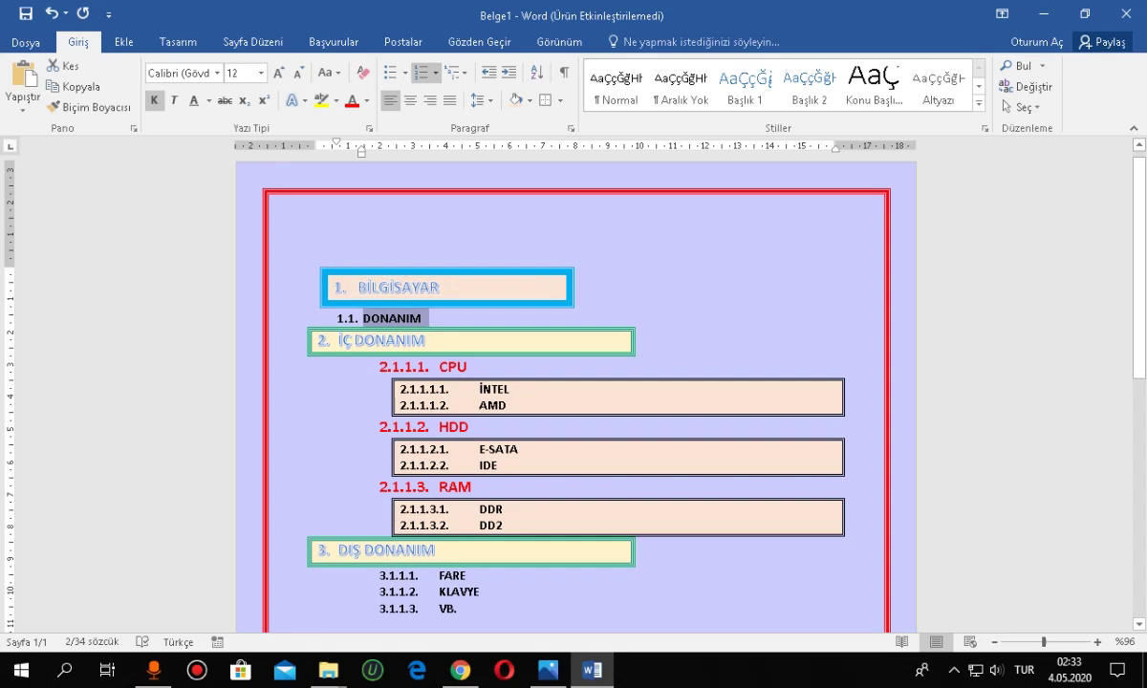
double_click(453, 367)
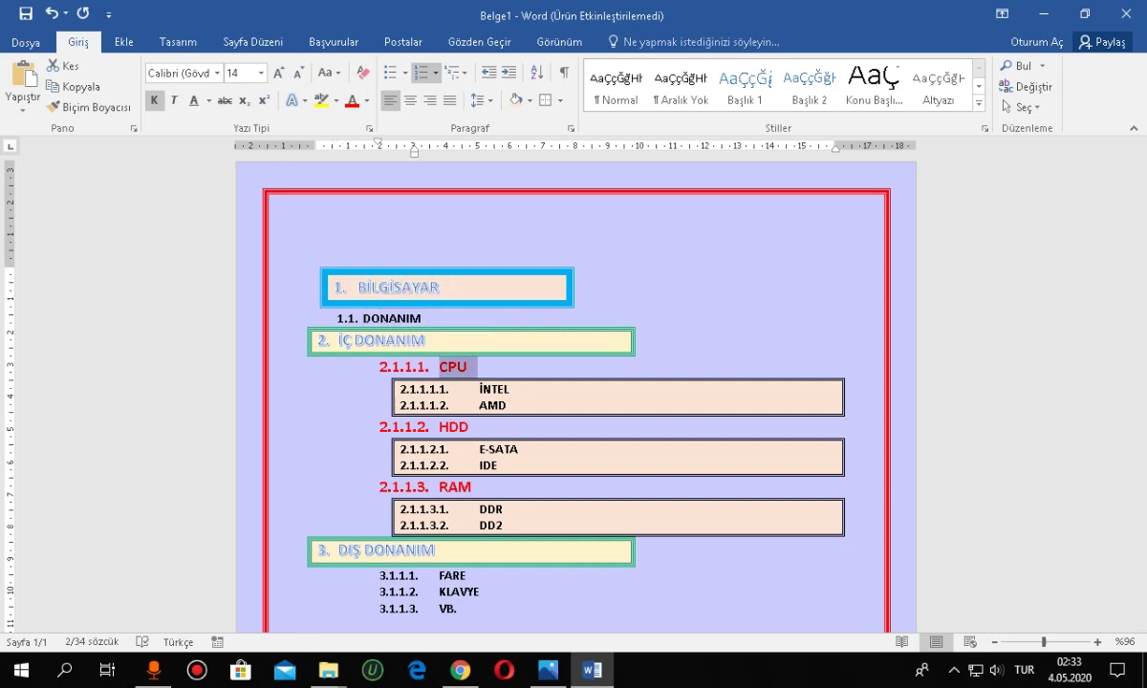
Try copying CPU's formatting and indent onto DONANIM, then undo it
left_click(90, 107)
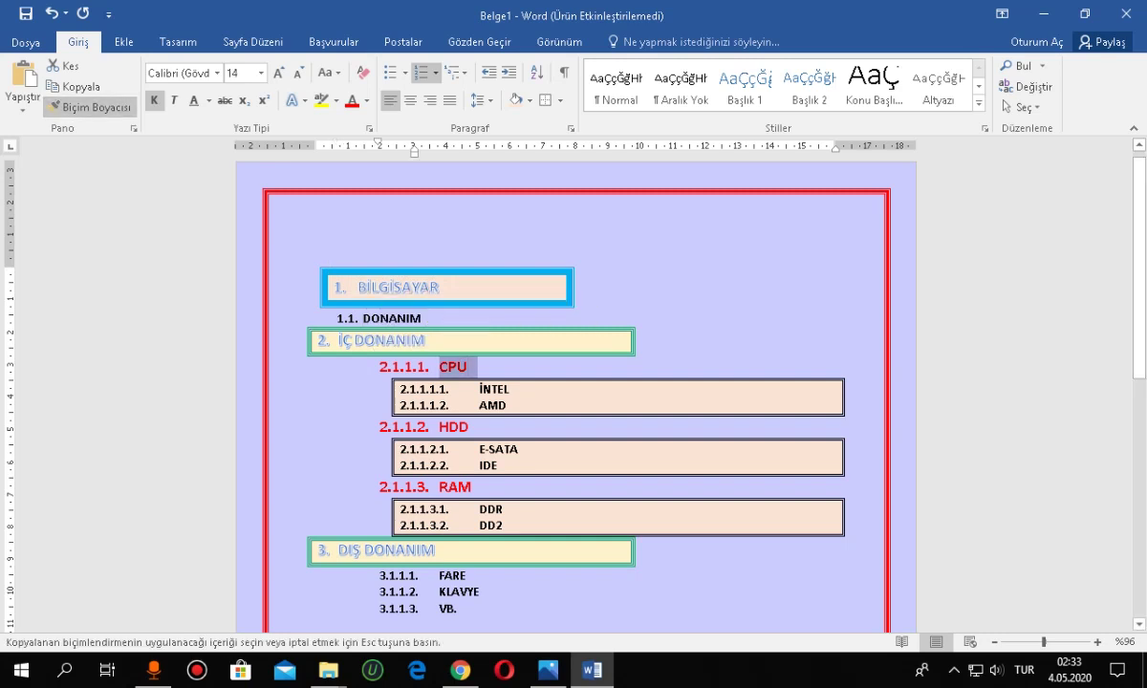
left_click_drag(364, 318, 422, 319)
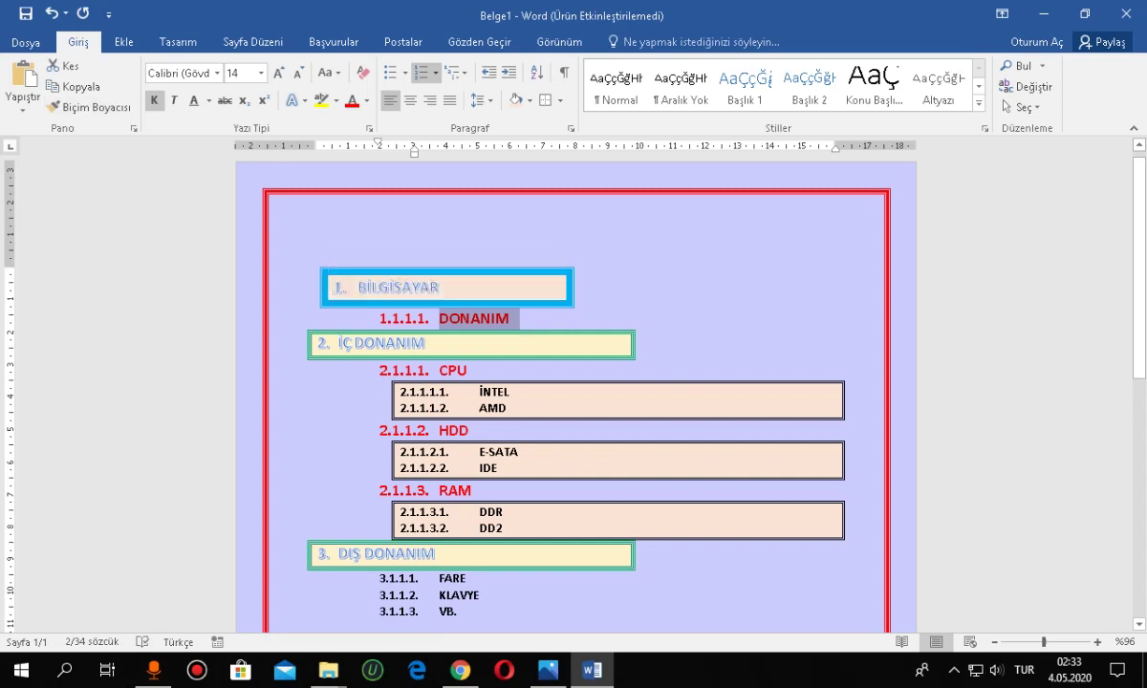
left_click_drag(378, 143, 357, 143)
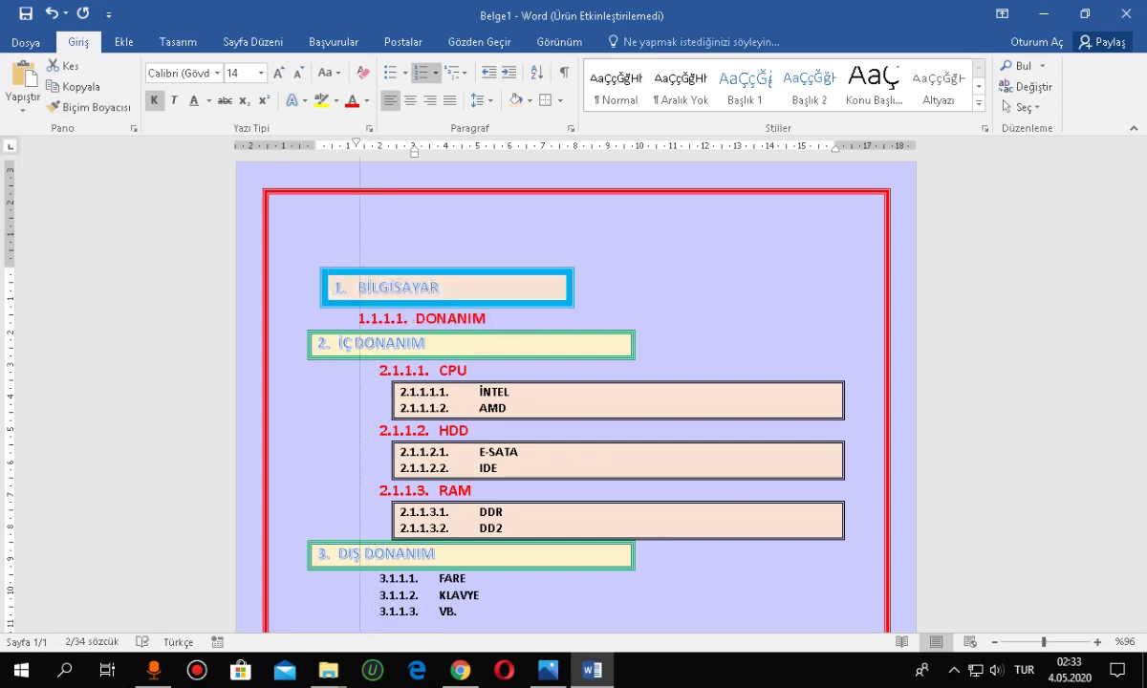
left_click_drag(414, 152, 398, 152)
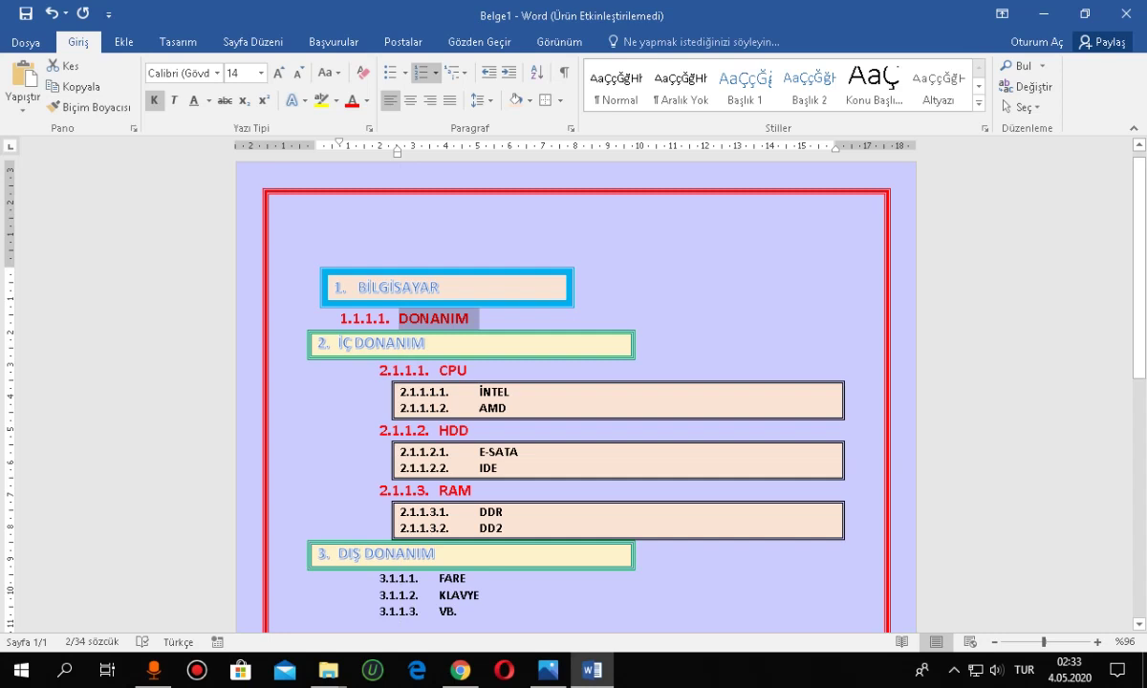
key("ctrl+z")
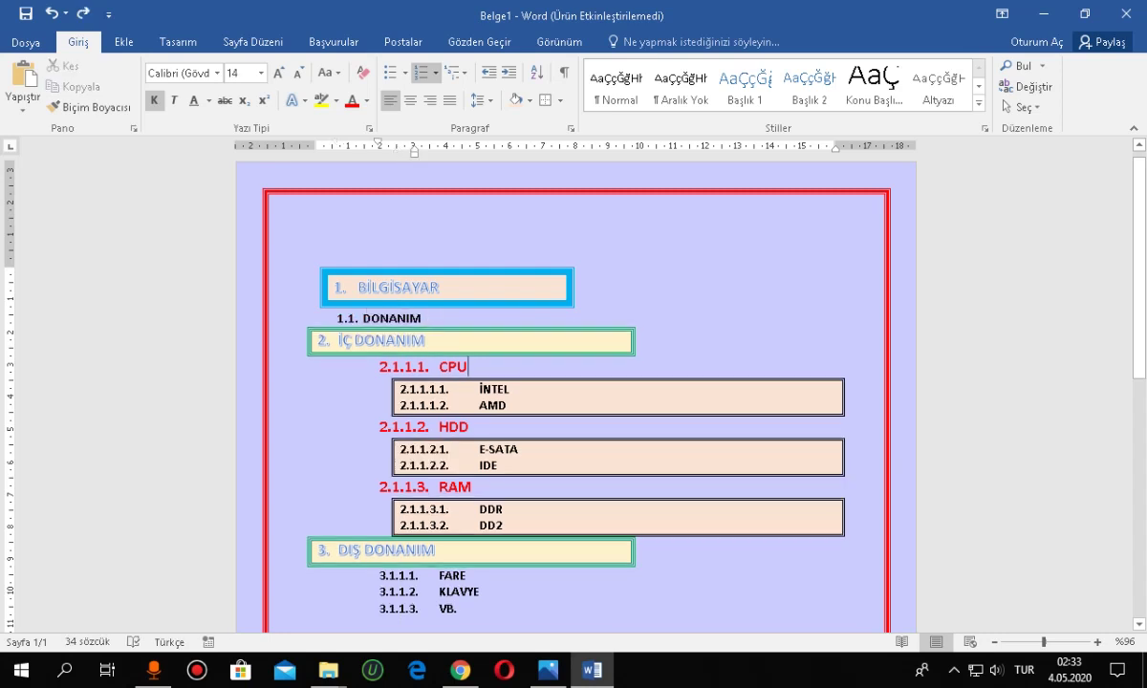
Reselect DONANIM and repeat the red colour on it, keeping it at 12 pt
double_click(397, 287)
left_click(382, 288)
double_click(382, 296)
key("ctrl+y")
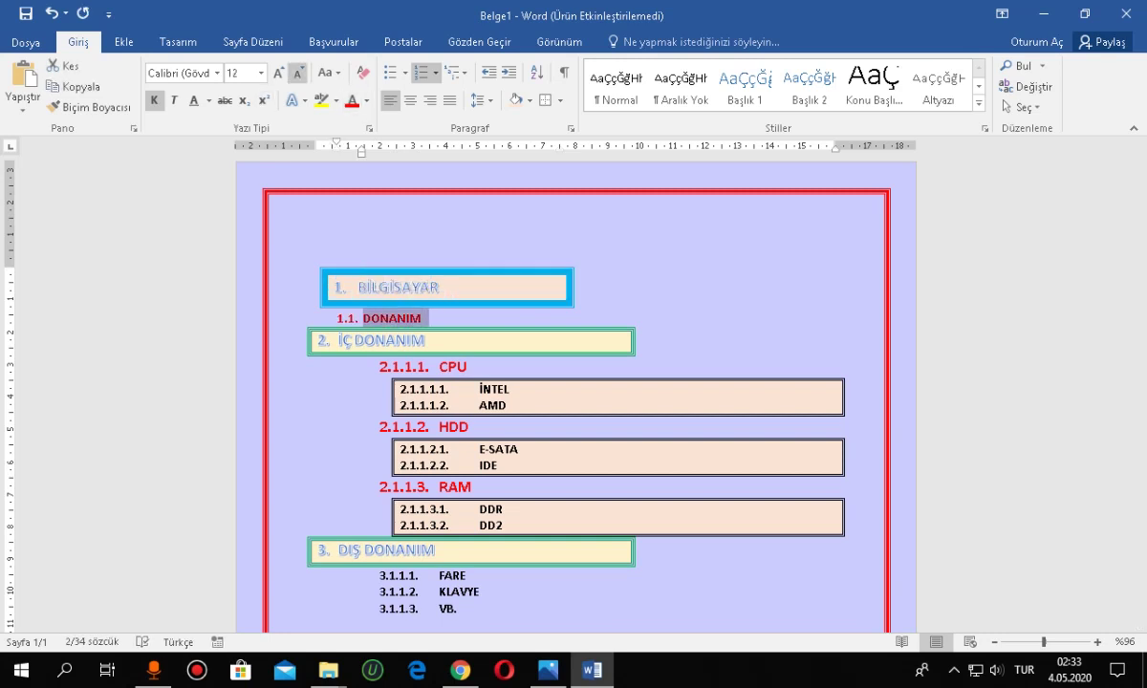
left_click(278, 72)
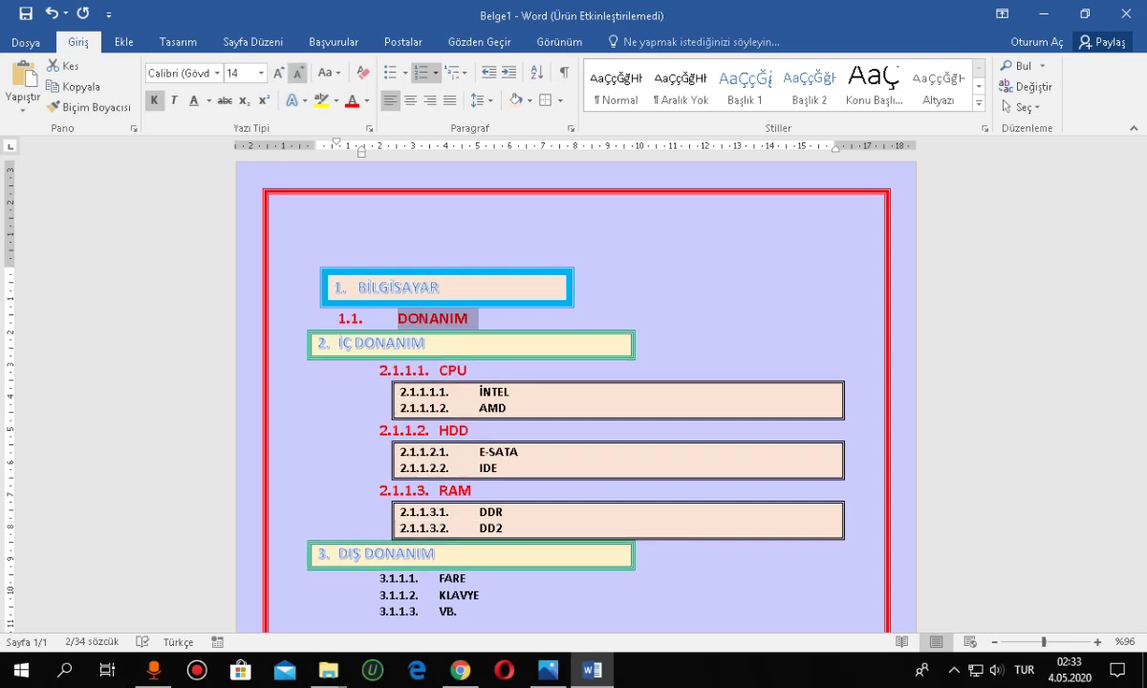
key("ctrl+z")
left_click(395, 297)
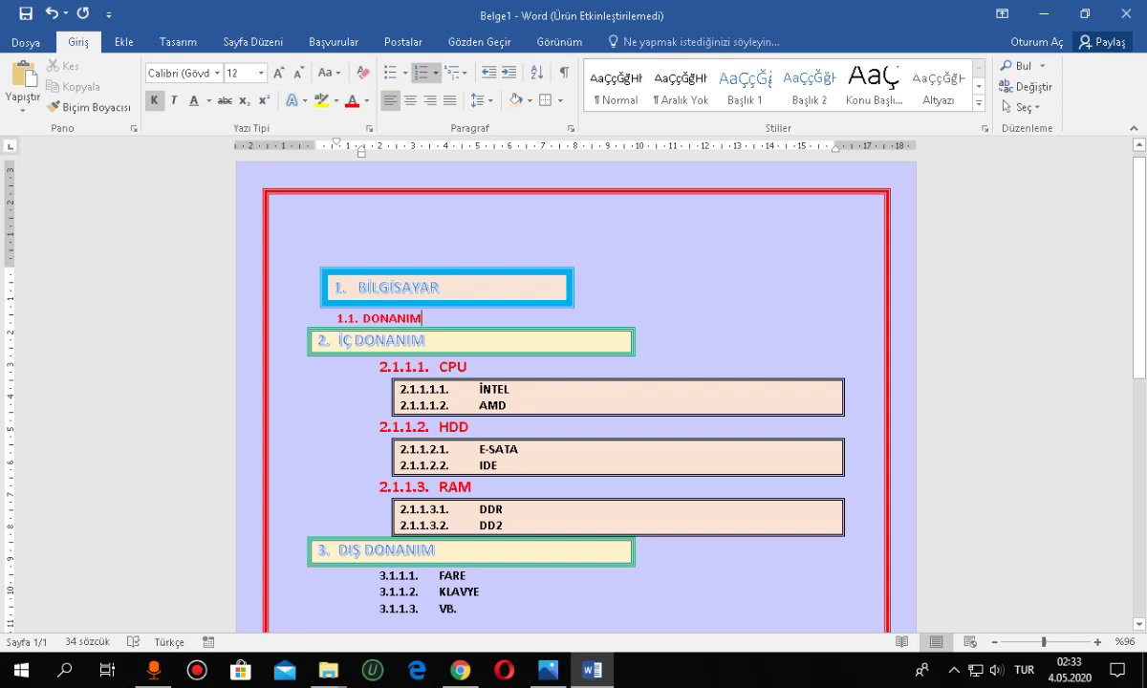
scroll(573, 402, "down", 2)
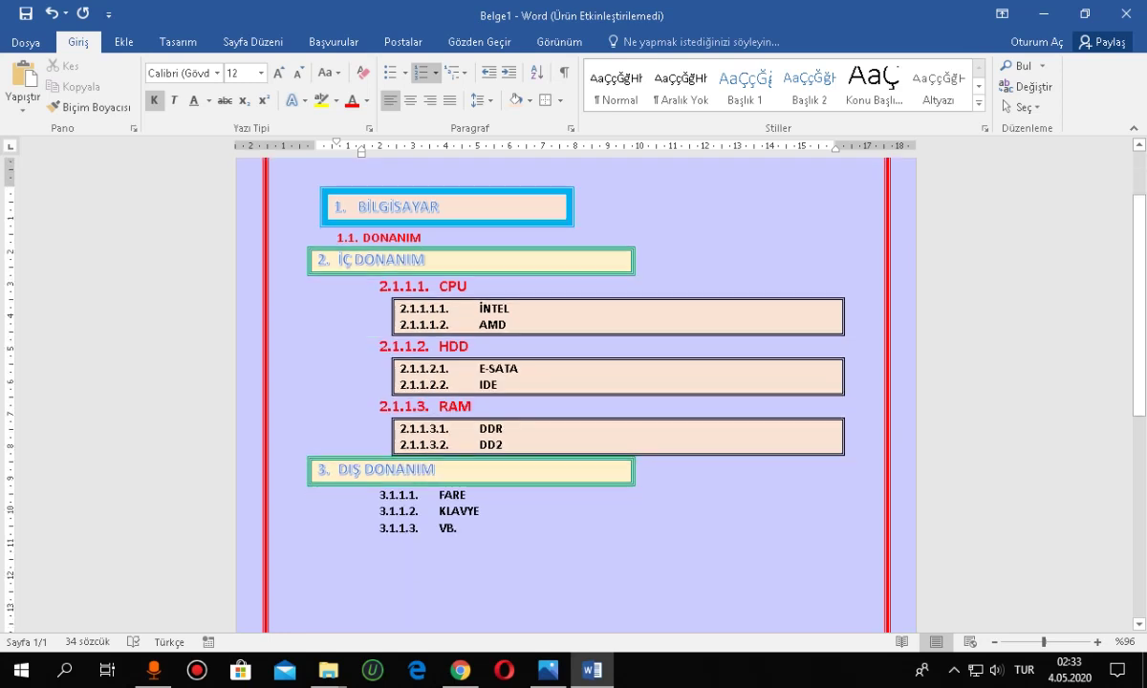
scroll(573, 402, "up", 2)
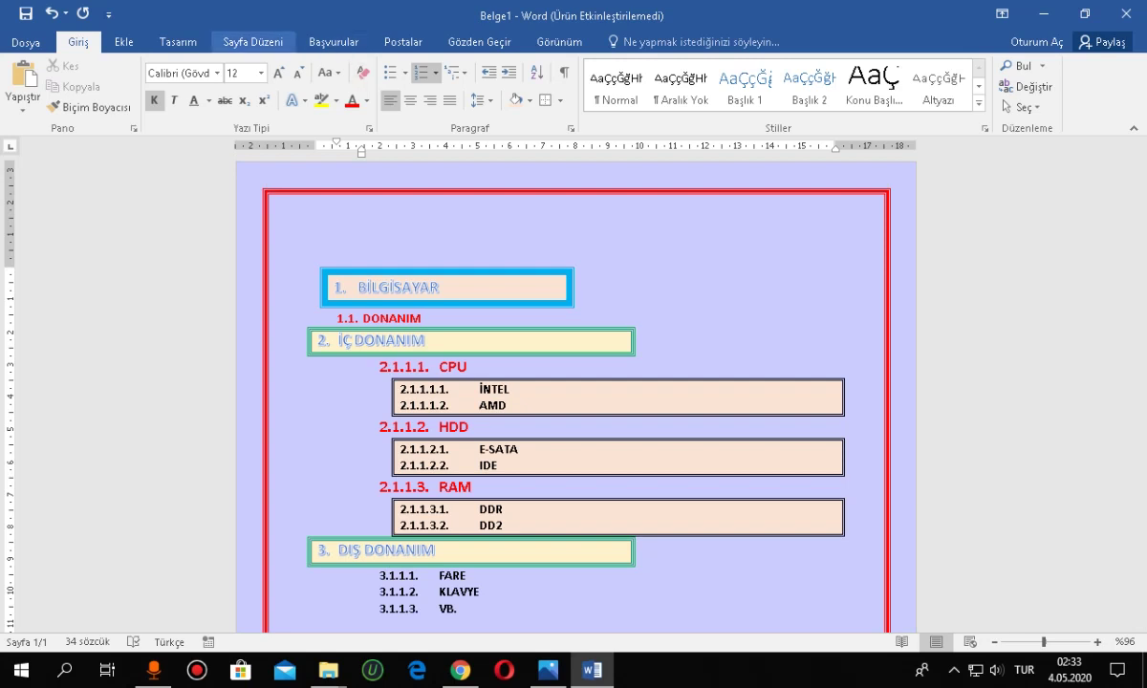
Set the page colour to Blue, Accent 1, Lighter 80% and show the watermark presets
left_click(178, 42)
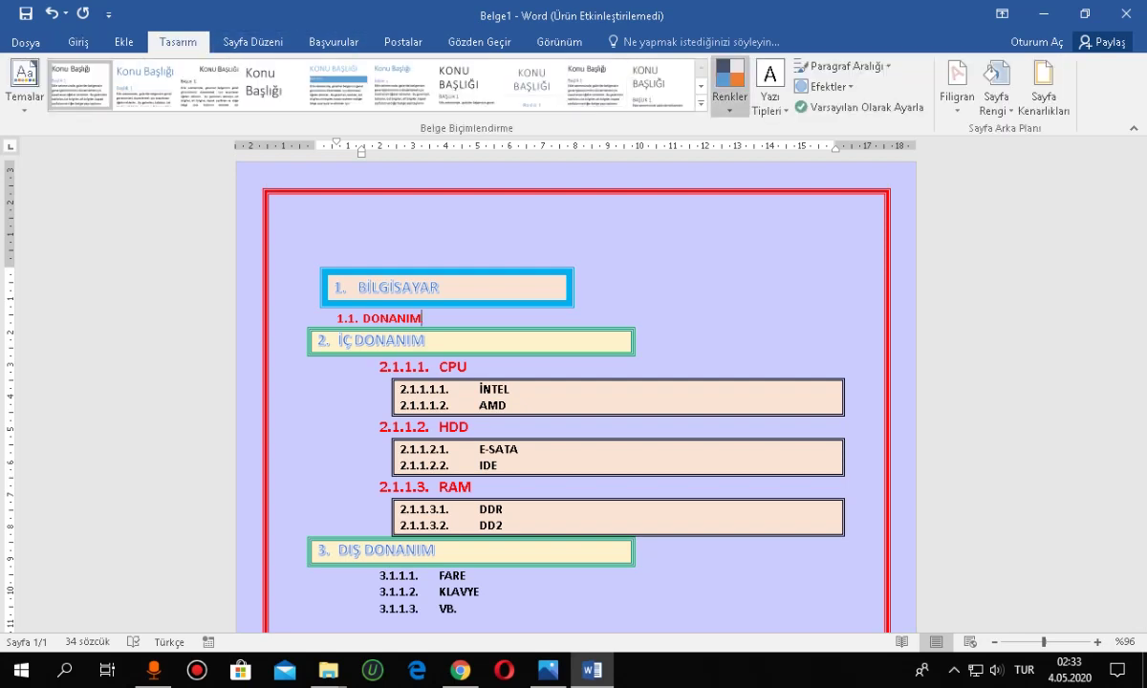
left_click(996, 95)
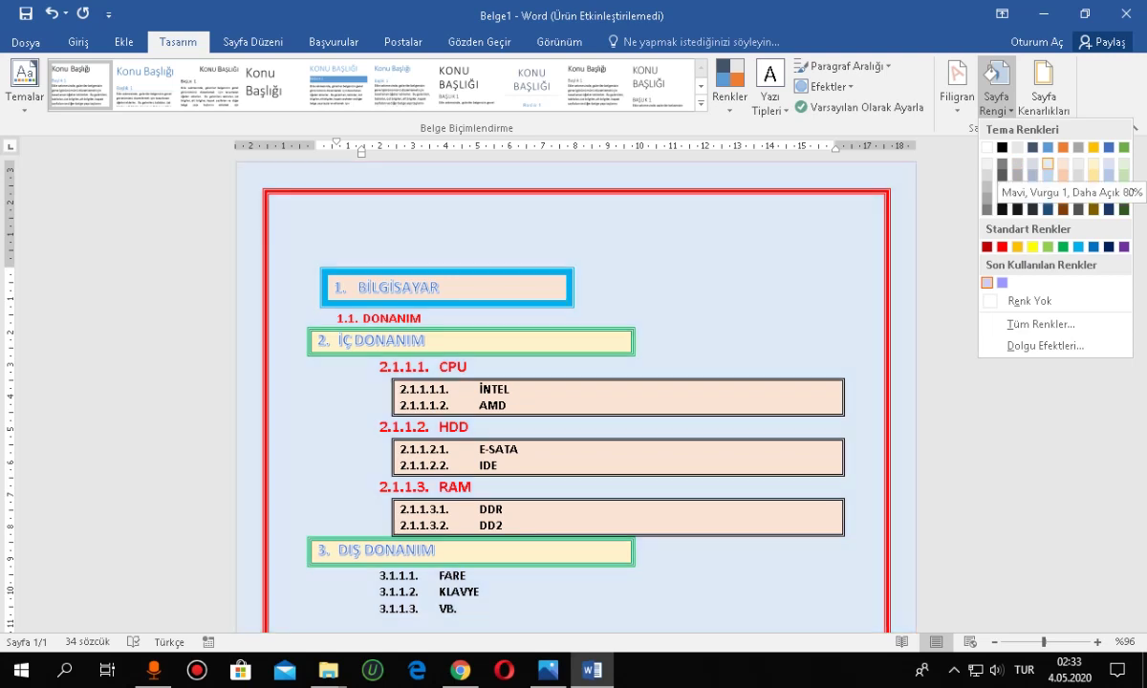
left_click(1048, 164)
scroll(502, 284, "down", 2)
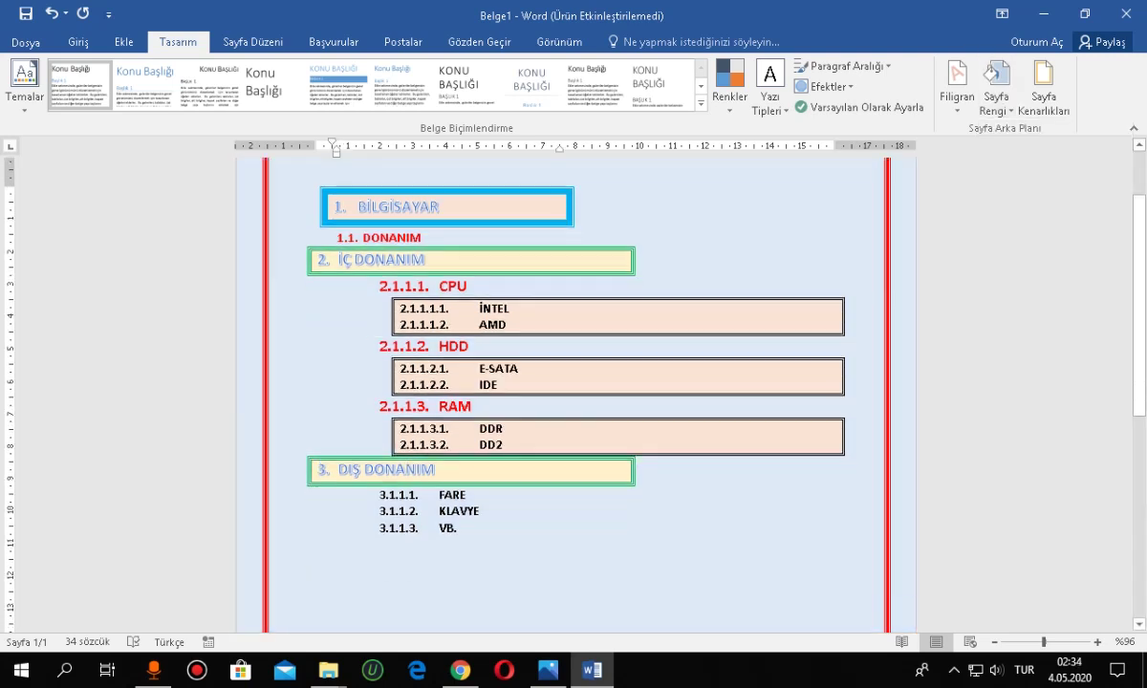
scroll(574, 382, "down", 1, "ctrl")
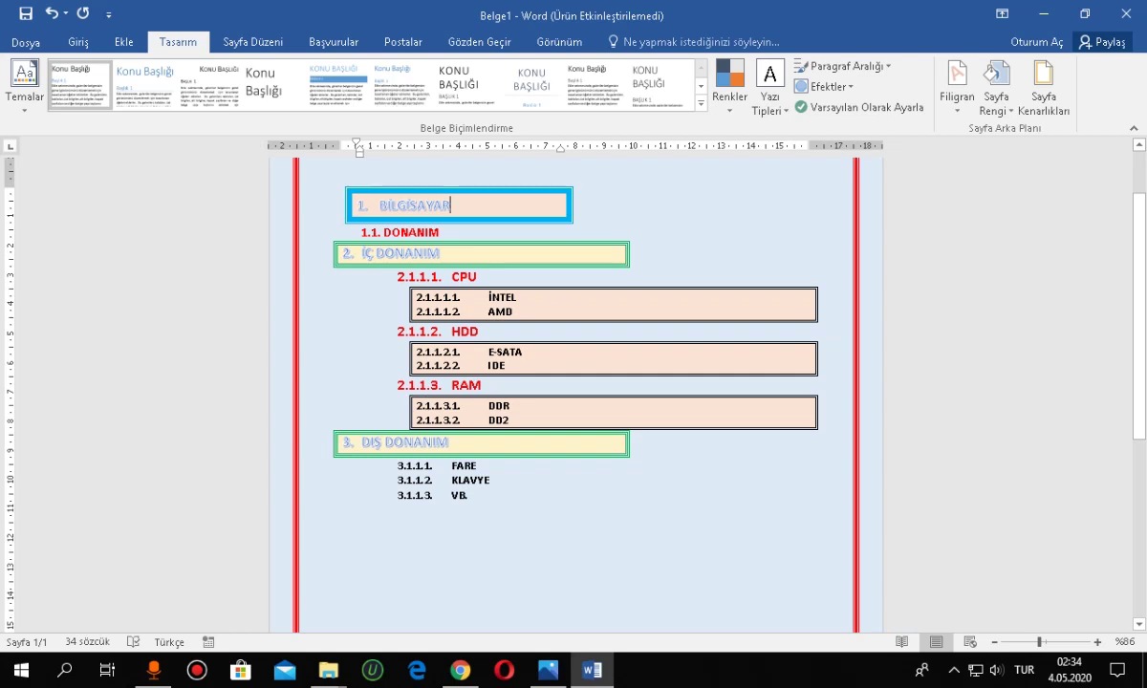
scroll(573, 383, "up", 2)
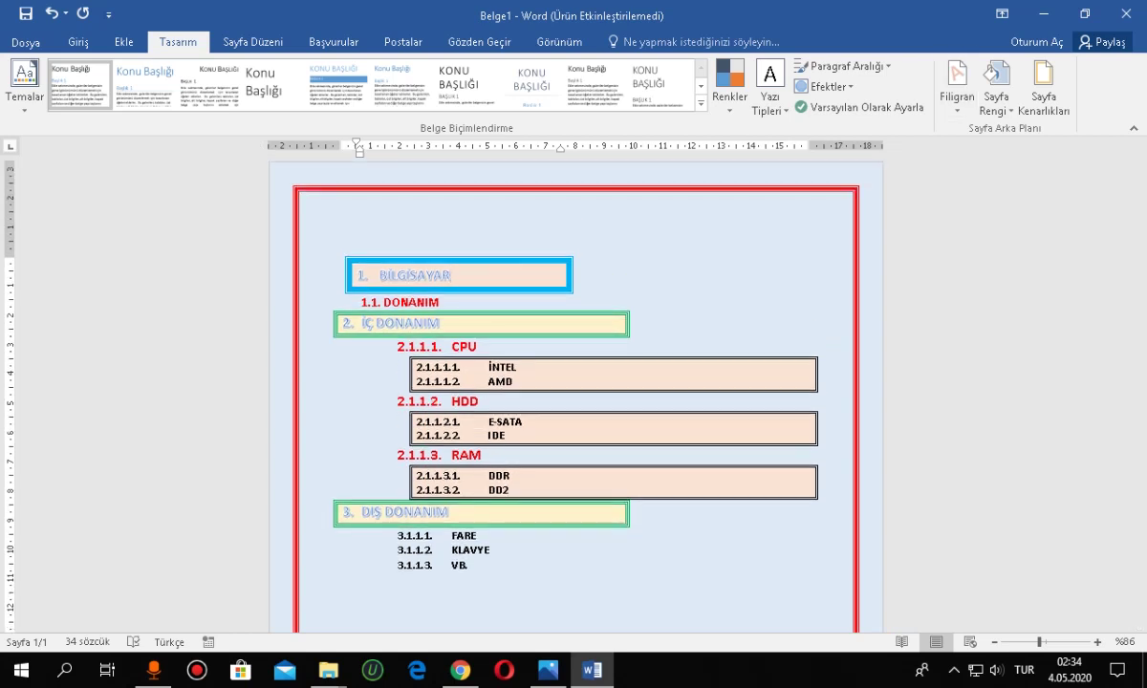
left_click(957, 88)
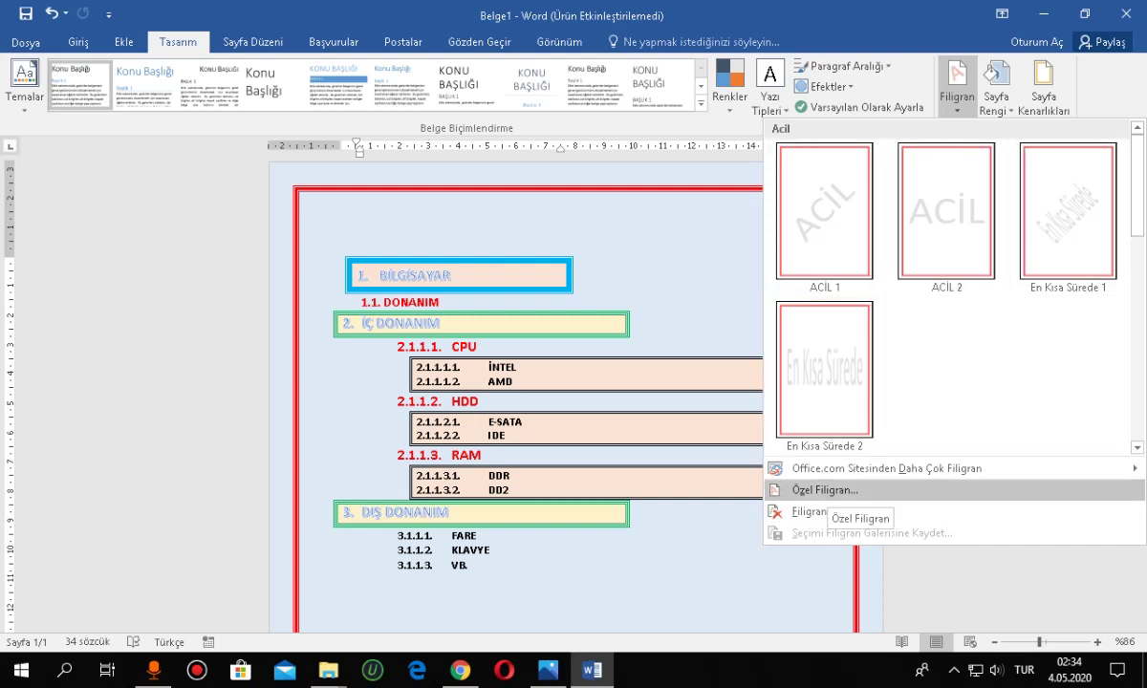
In Custom Watermark, choose a text watermark and replace ACİL with MS.WORD
left_click(820, 489)
left_click_drag(584, 183, 886, 169)
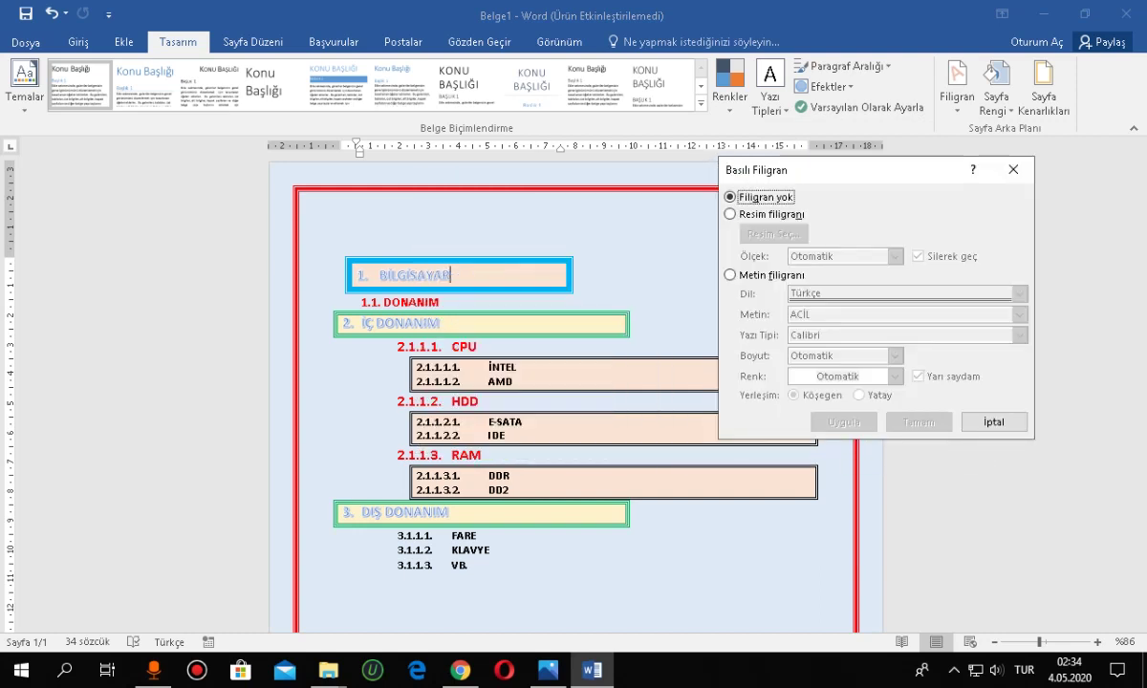
left_click(730, 274)
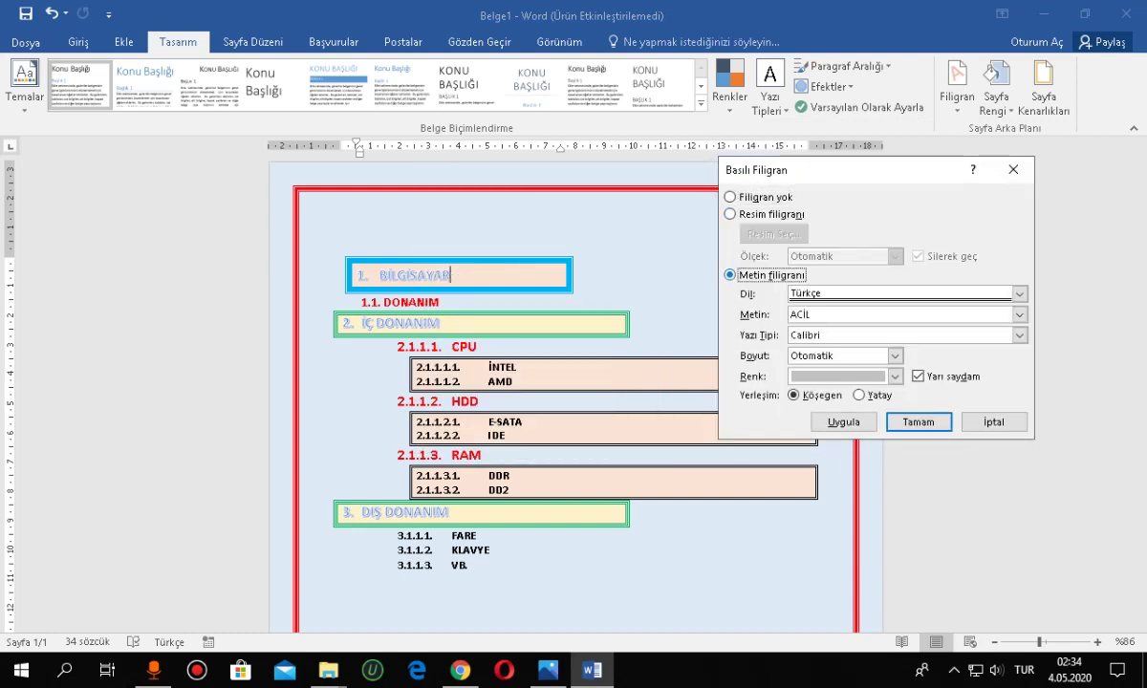
key("Tab")
key("Tab")
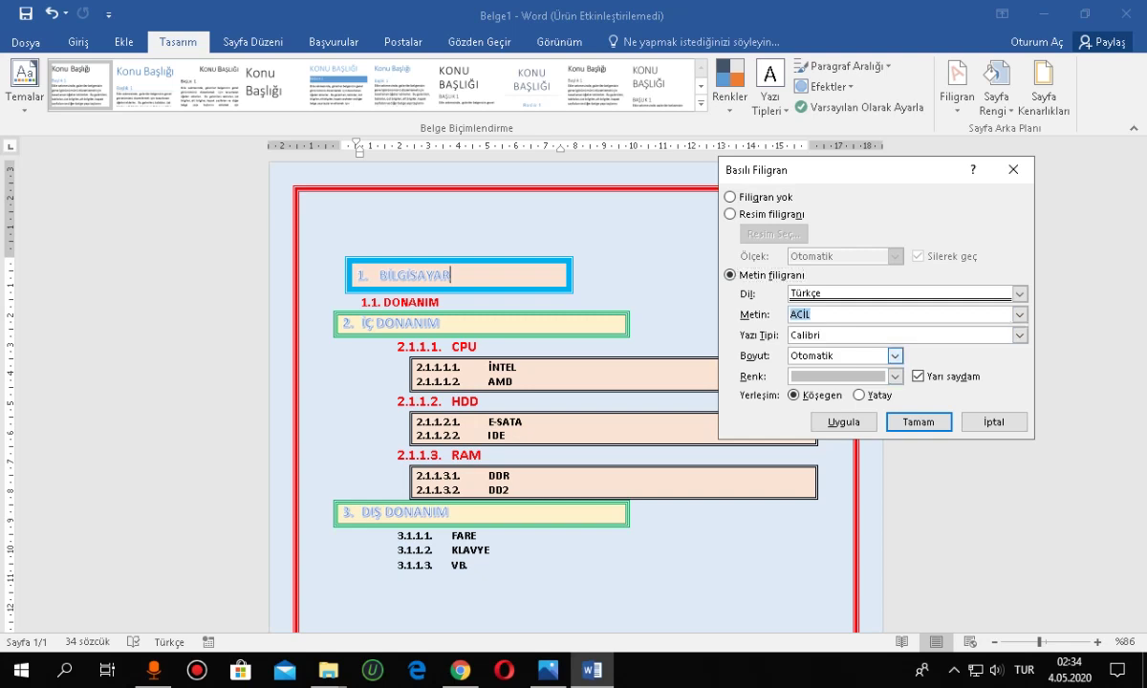
key("BackSpace")
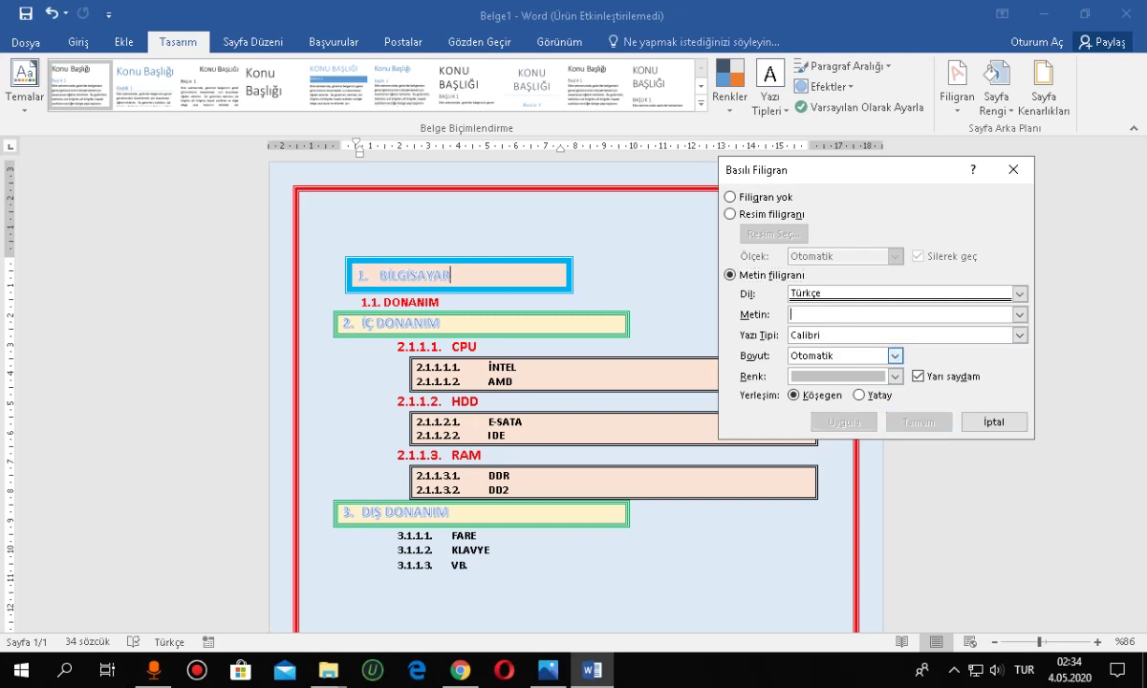
type("MS")
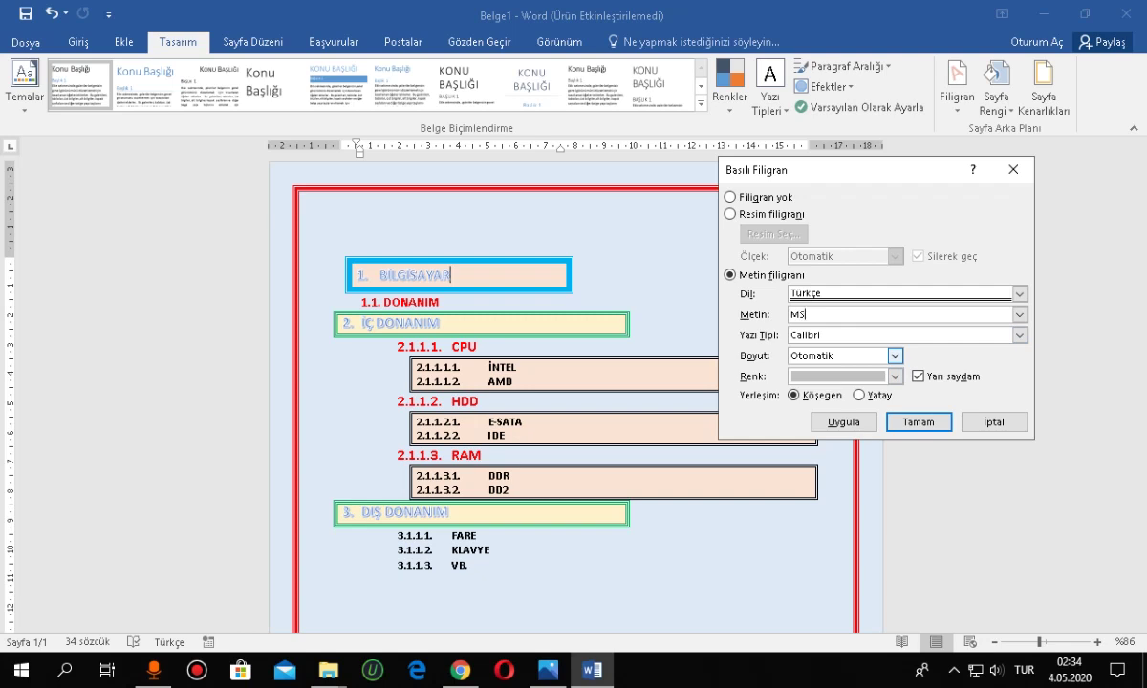
type(".")
type("WORD")
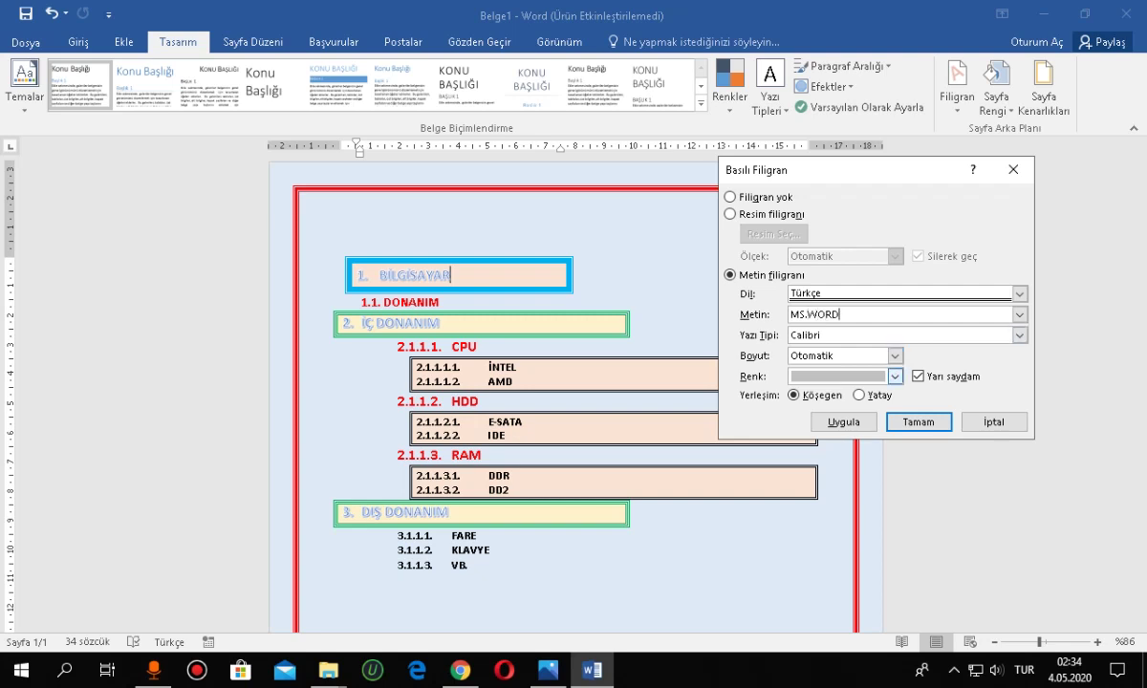
Make the MS.WORD watermark dark grey and diagonal, and apply it
left_click(894, 376)
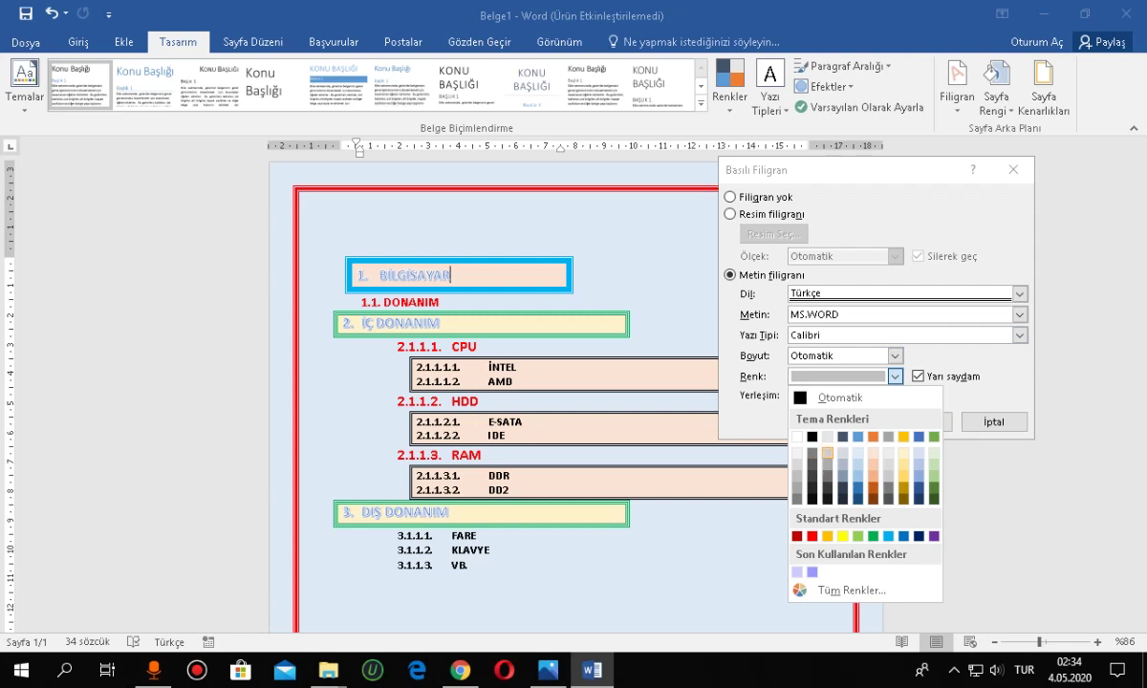
left_click(812, 475)
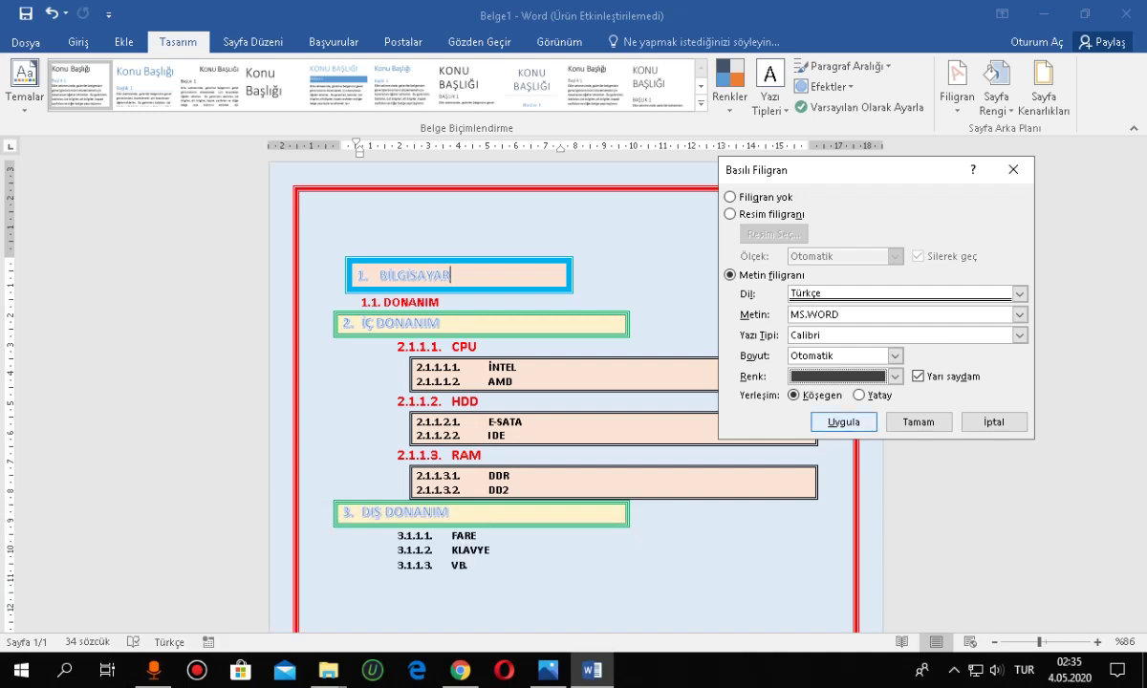
left_click(843, 421)
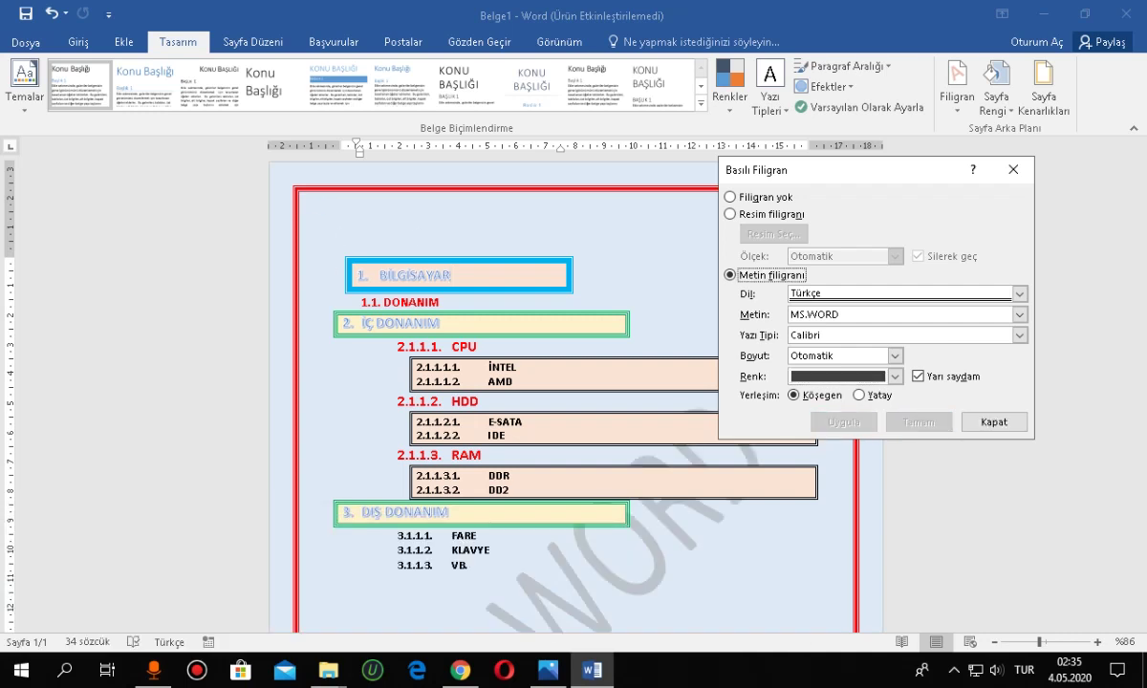
left_click(994, 421)
scroll(573, 401, "down", 2)
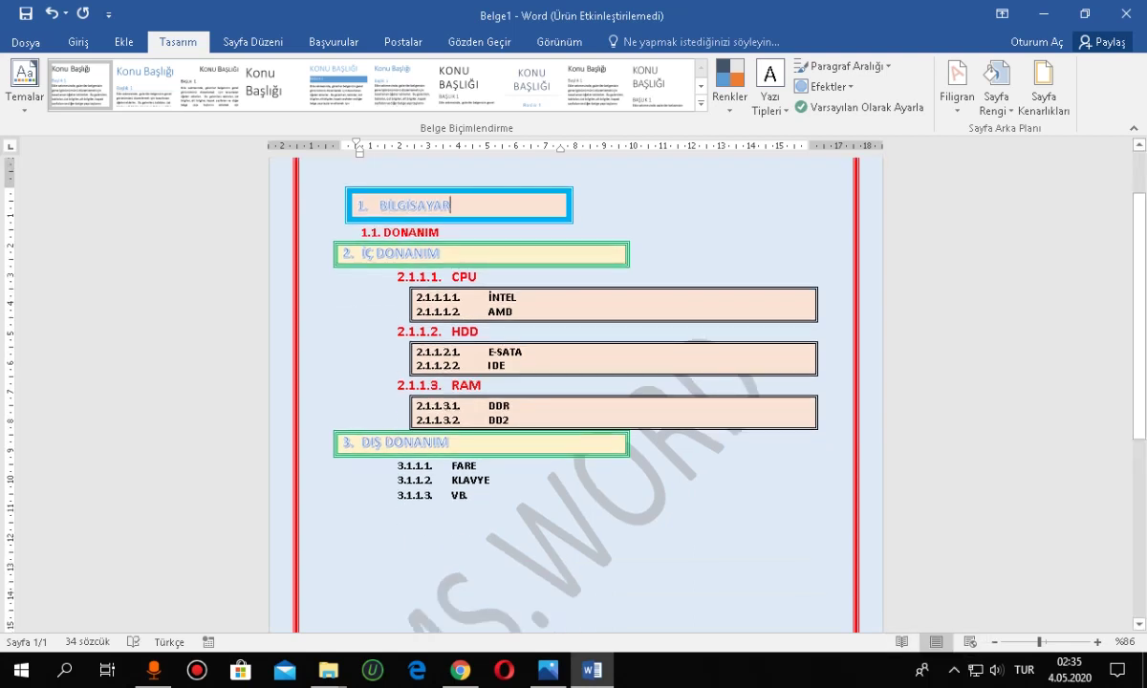
key("ctrl+p")
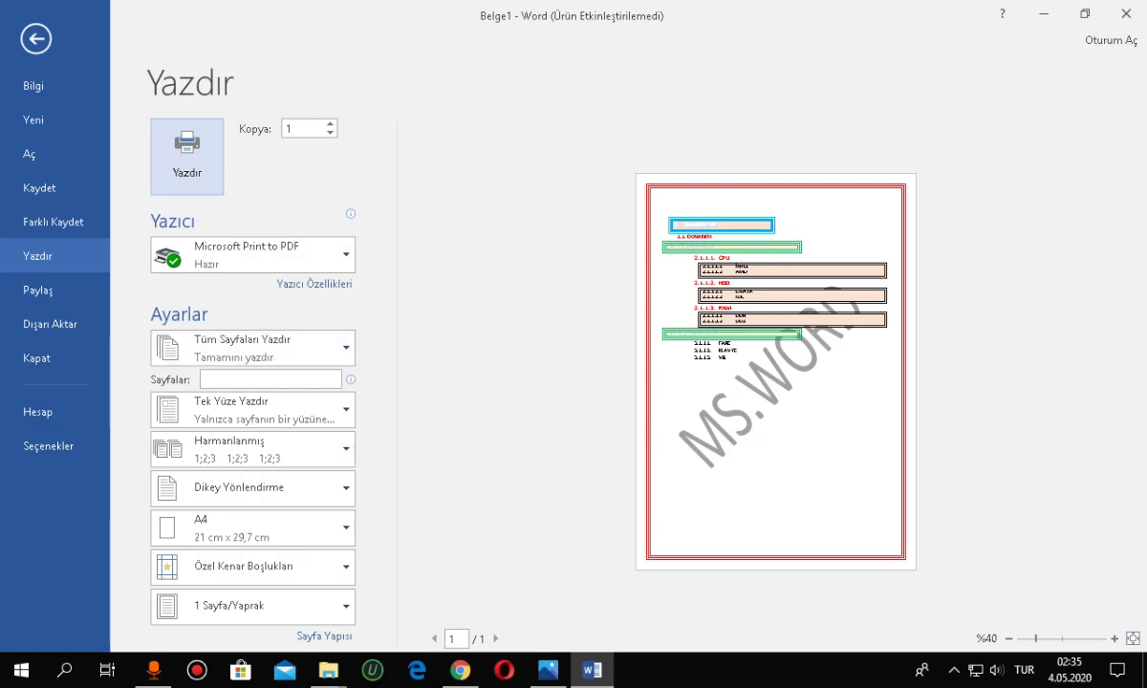
Scroll through the watermarked page in print preview, then return to editing
scroll(775, 373, "up", 4)
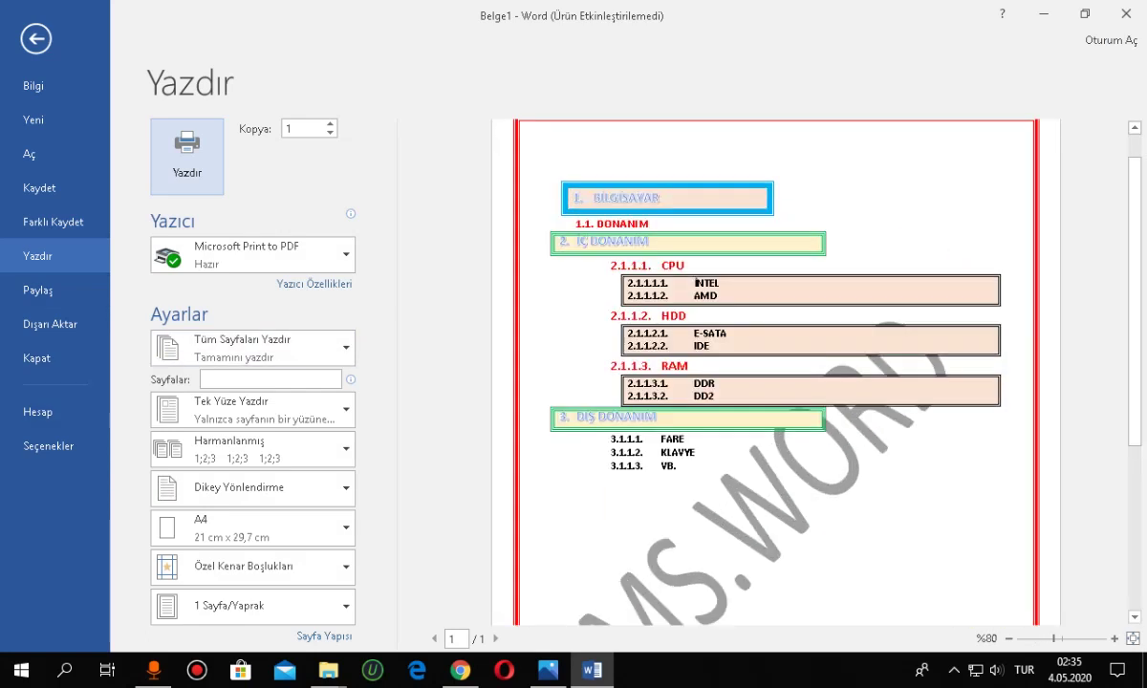
scroll(775, 373, "up", 1)
scroll(775, 372, "down", 3)
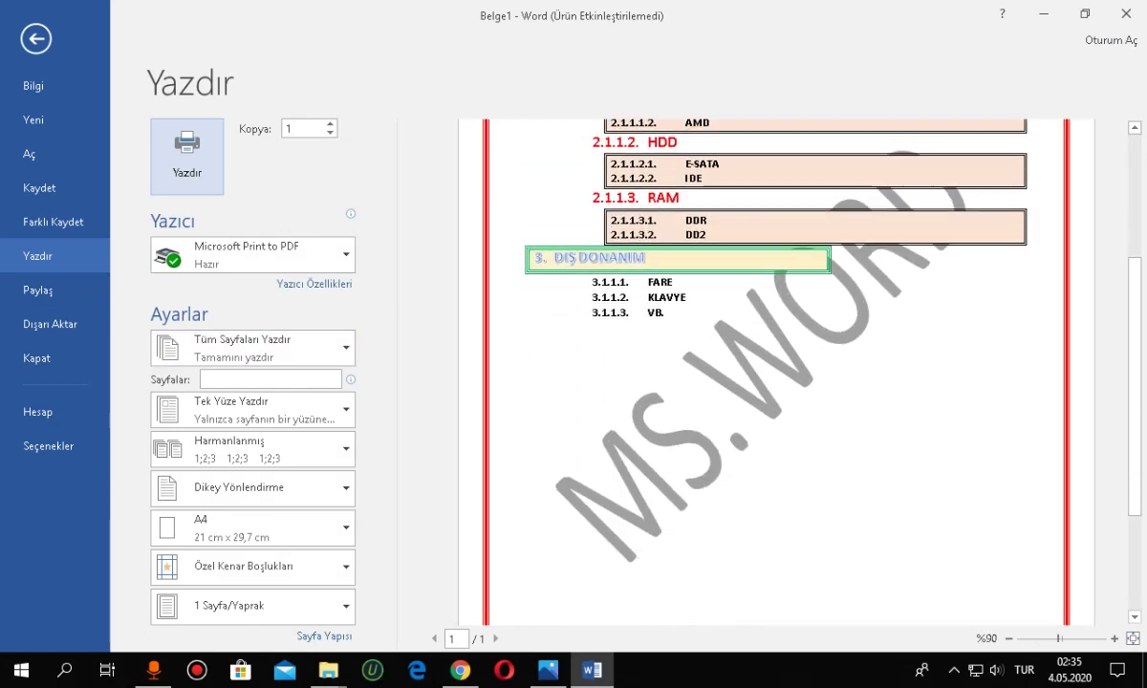
scroll(774, 373, "down", 1)
scroll(775, 373, "down", 3)
scroll(775, 373, "up", 5)
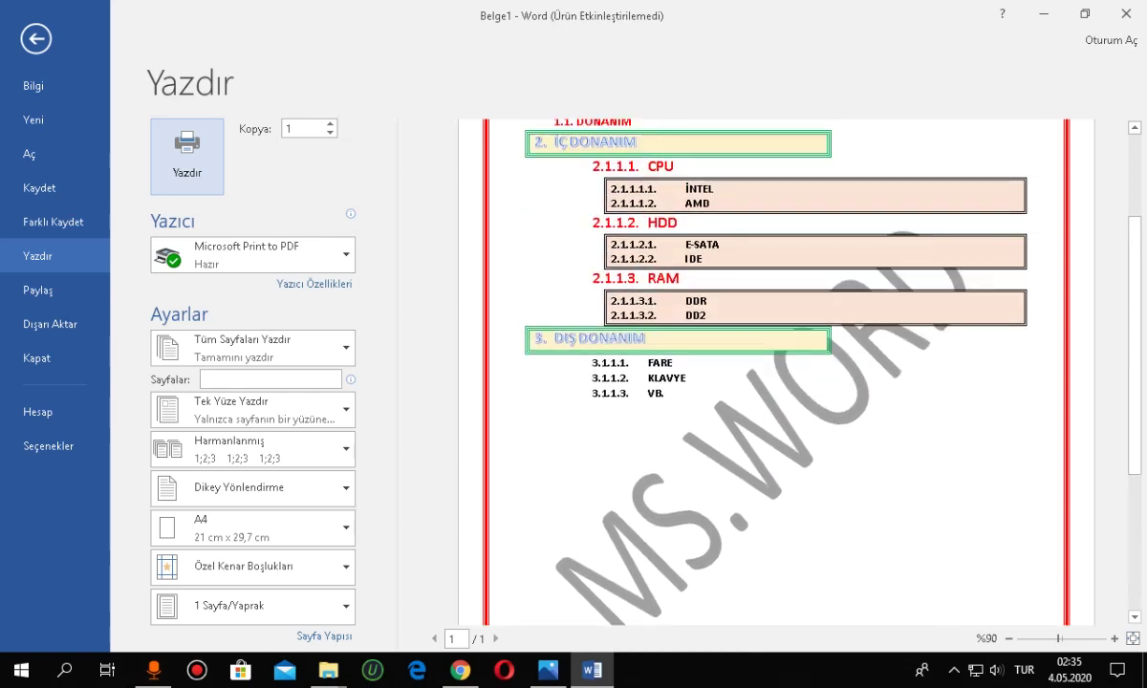
scroll(774, 373, "up", 3)
scroll(774, 373, "up", 1)
scroll(774, 372, "down", 2)
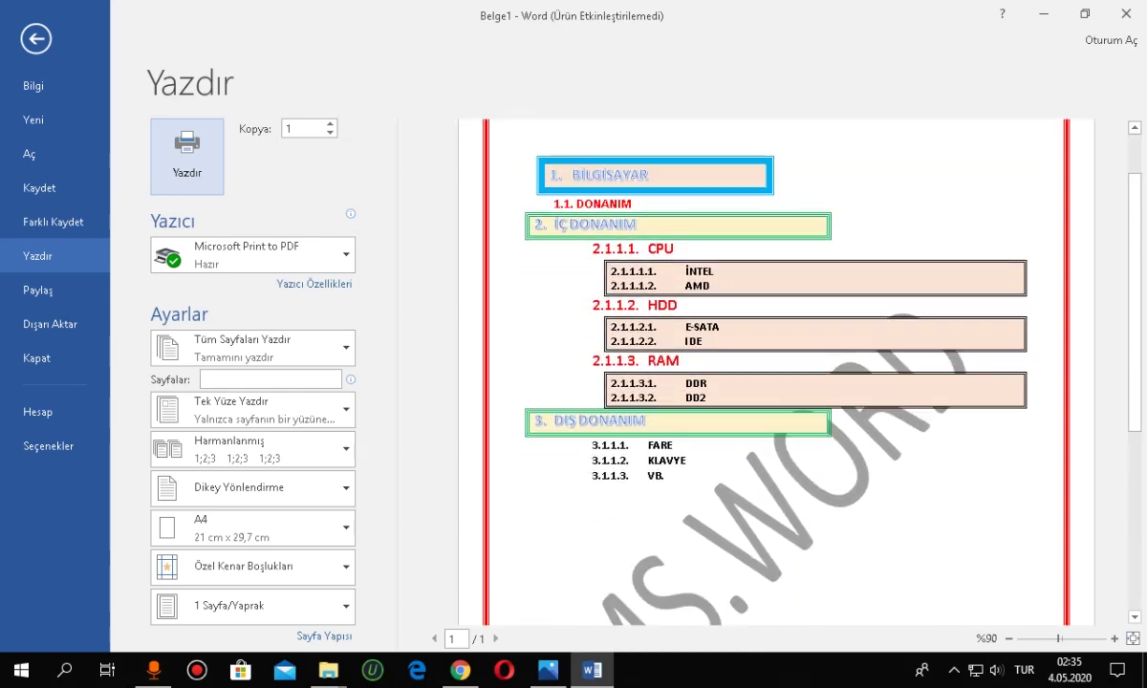
scroll(774, 373, "down", 1)
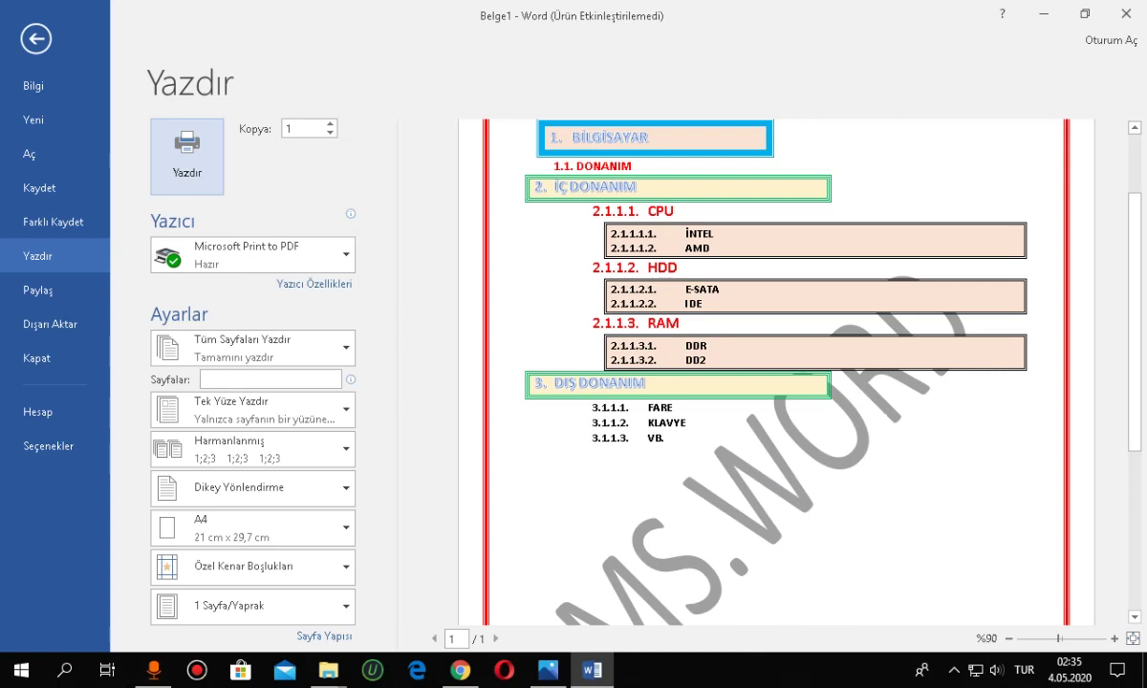
scroll(774, 373, "up", 3)
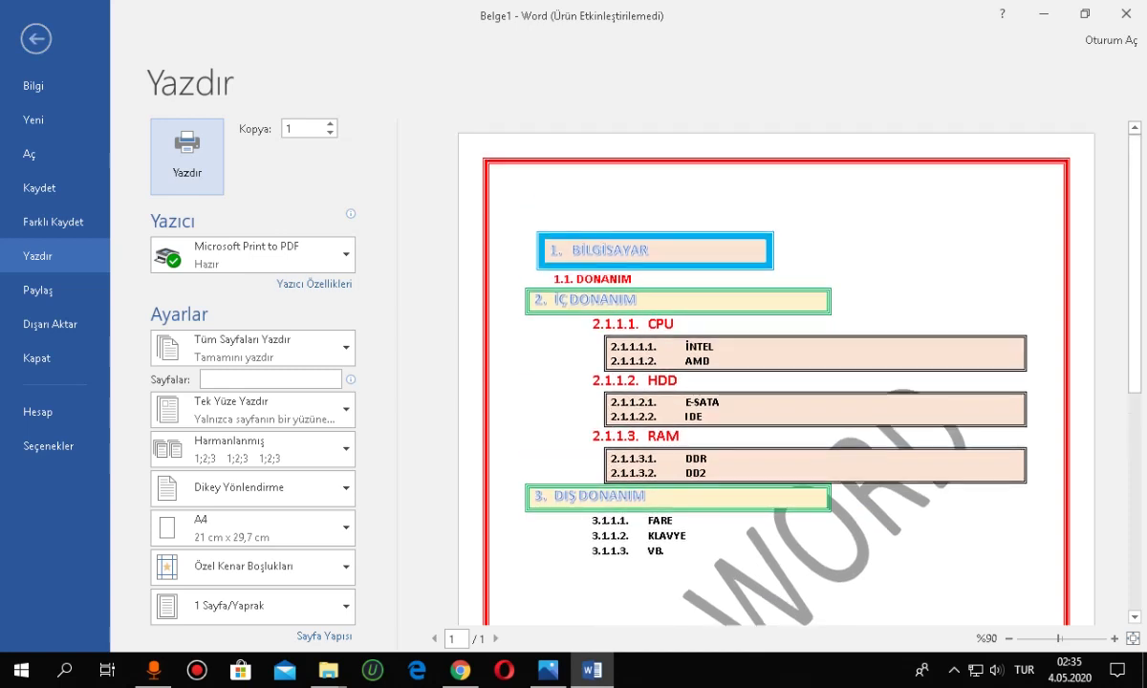
left_click(36, 38)
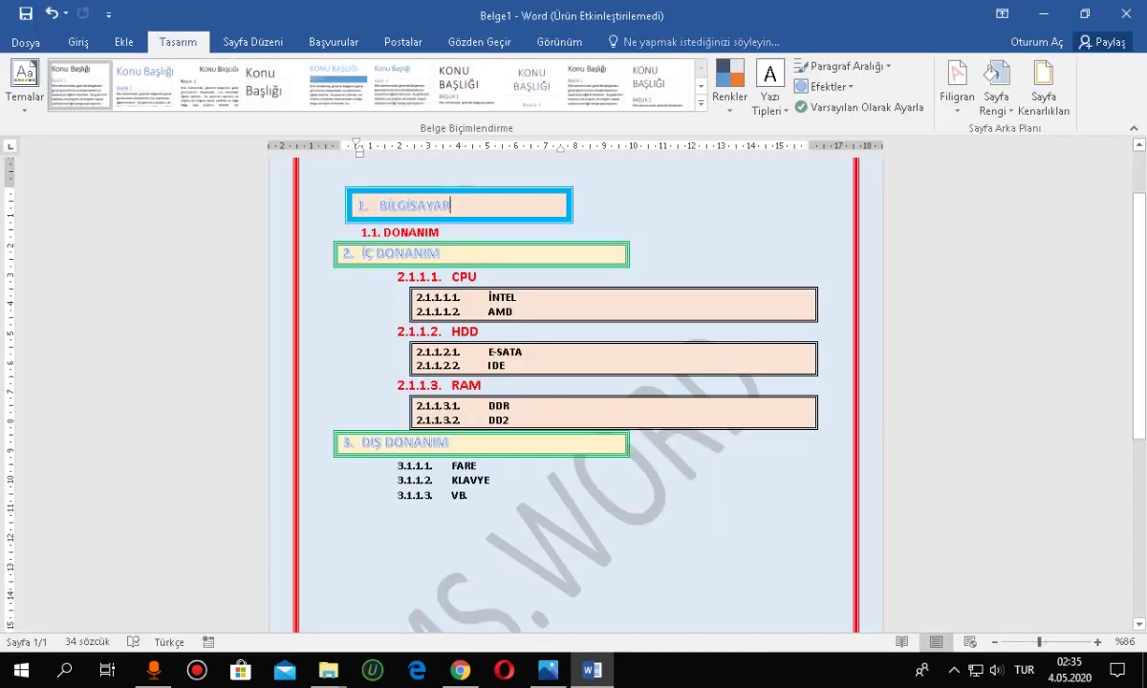
Browse the Insert tab's Table and Pictures options, cancelling the picture dialog
left_click(123, 43)
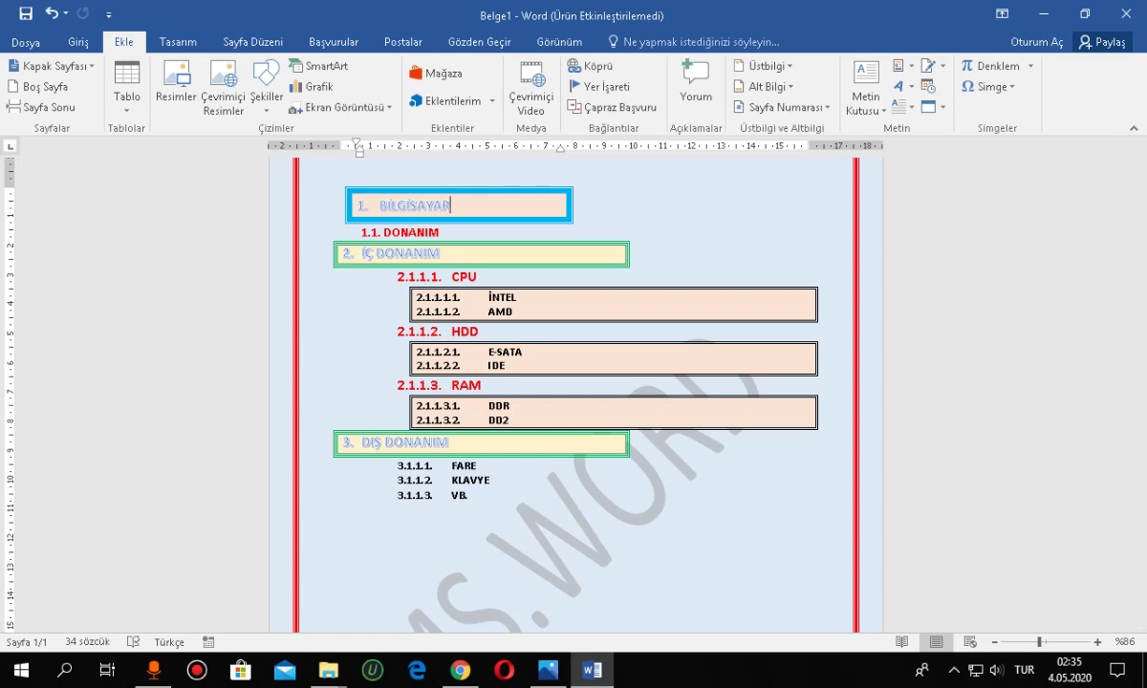
left_click(127, 91)
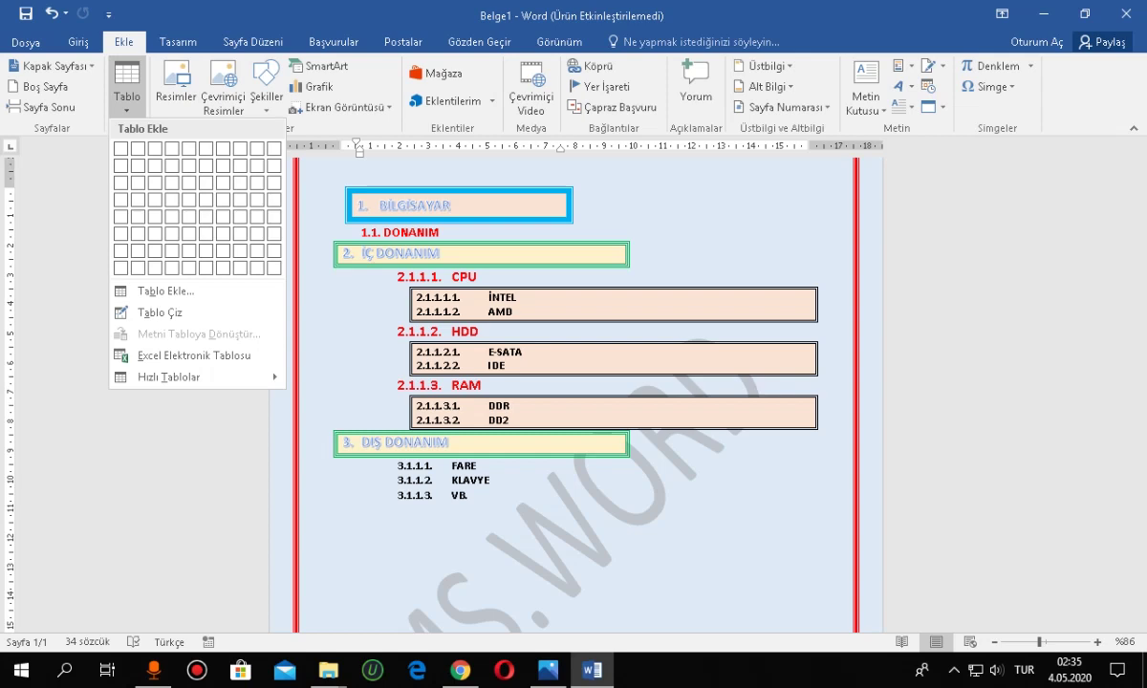
left_click(175, 84)
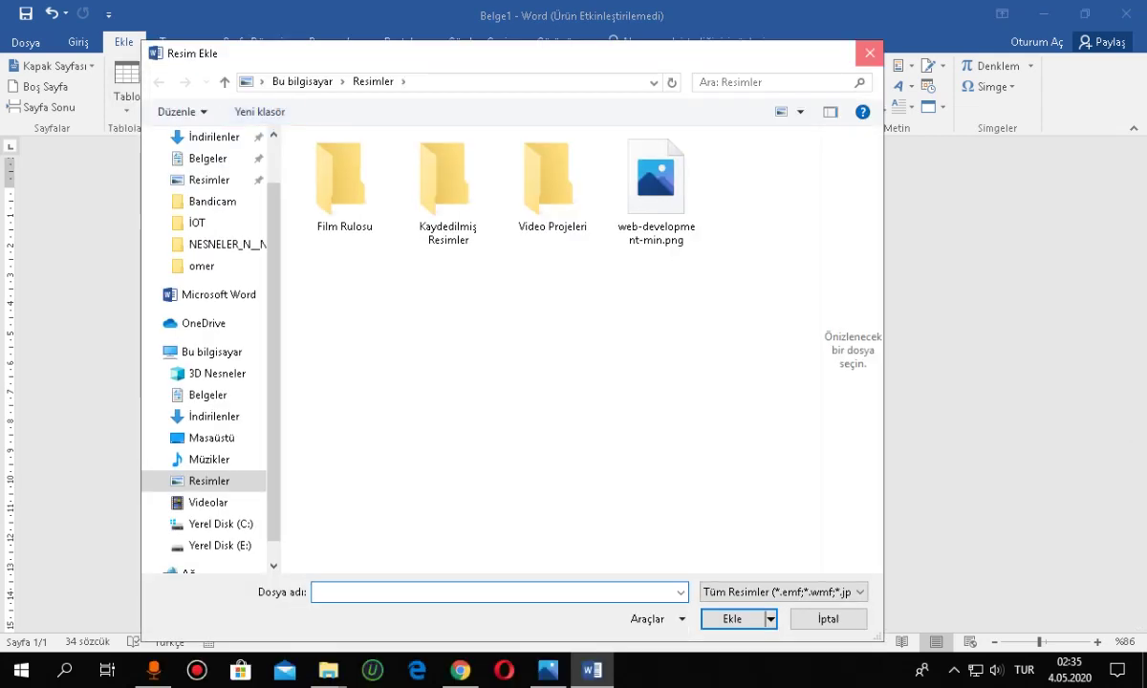
left_click(869, 52)
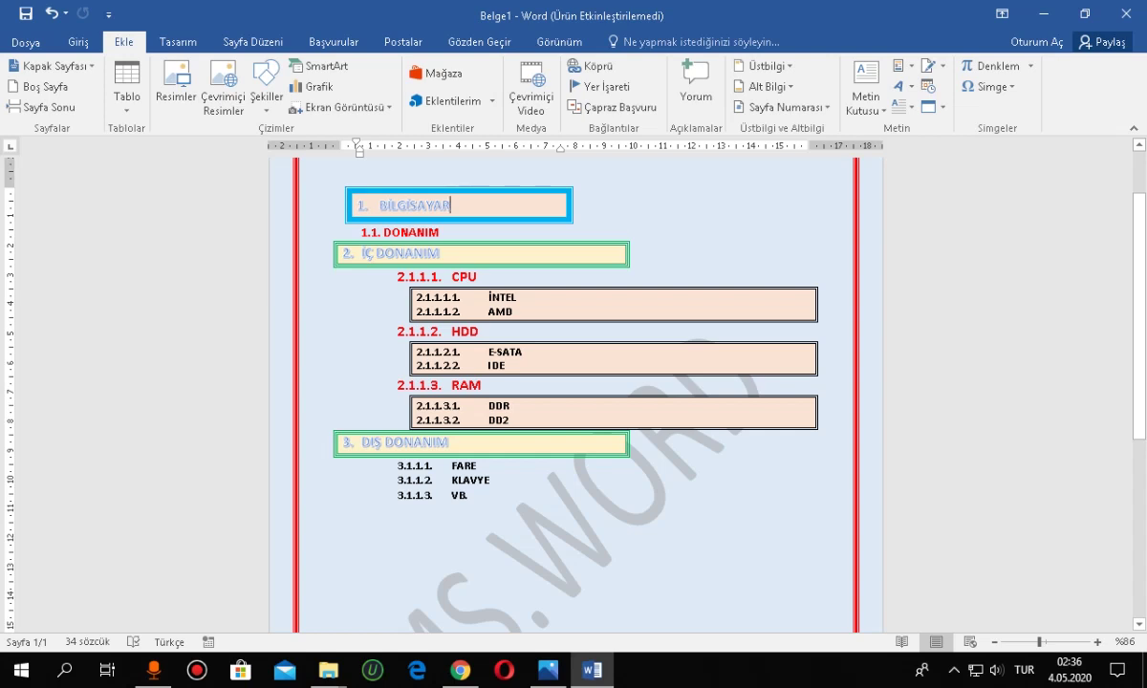
Select all the outline text from VB. up to BİLGİSAYAR
left_click_drag(473, 507, 354, 200)
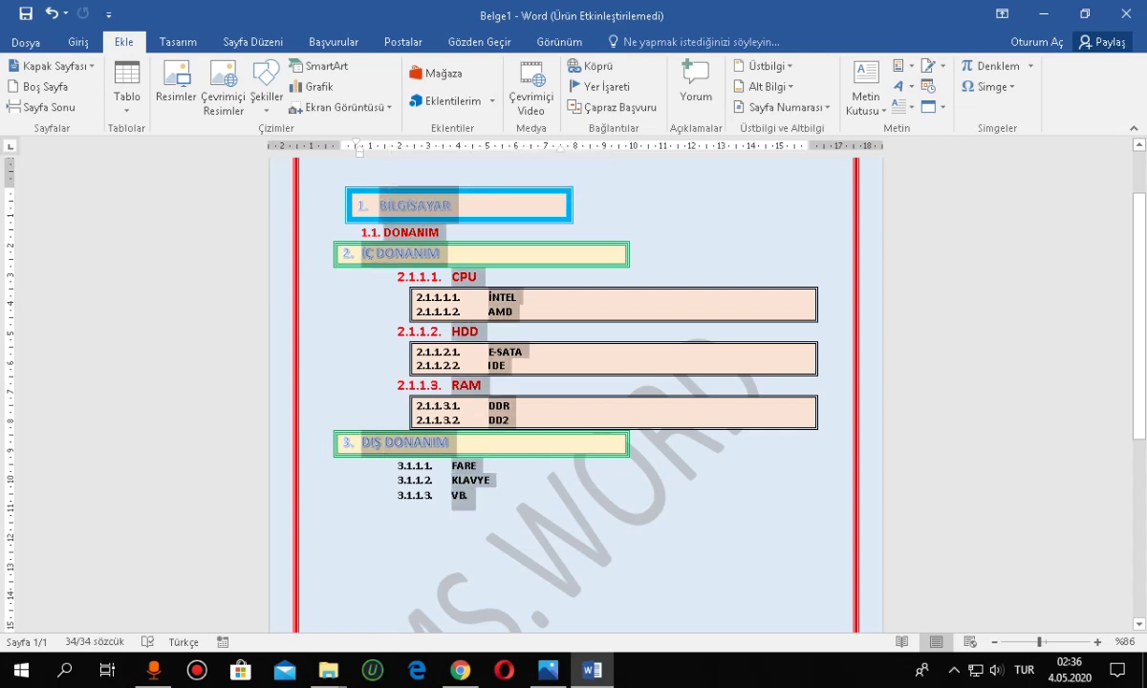
left_click(470, 495)
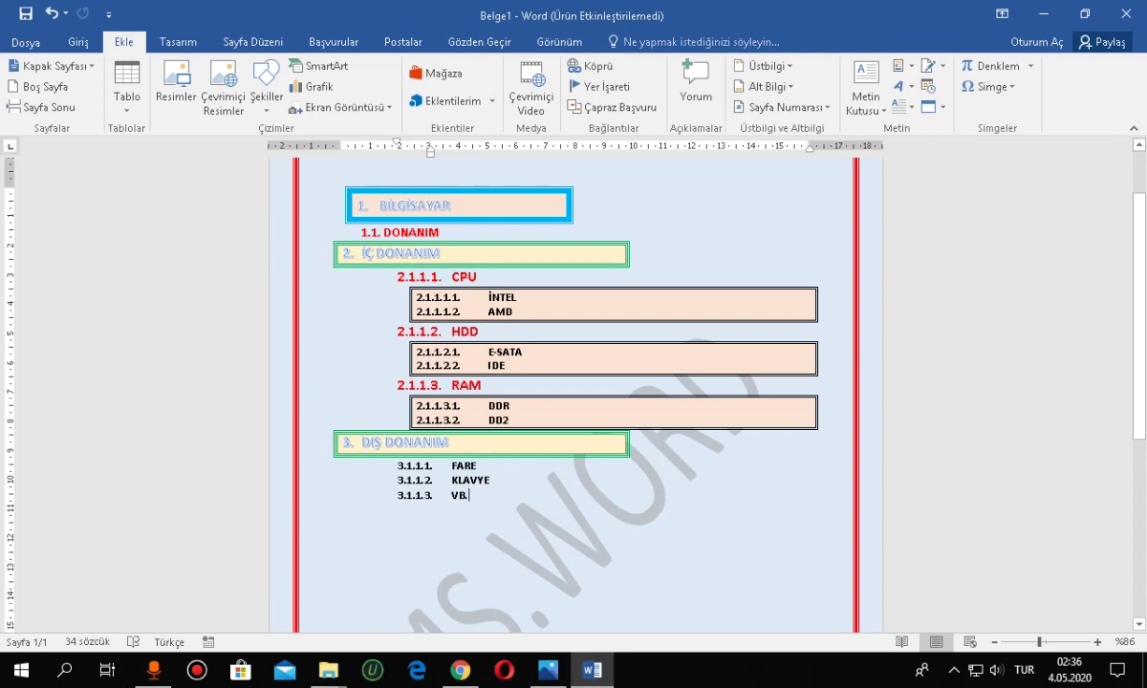
mouse_move(469, 495)
left_mouse_down()
mouse_move(482, 355)
mouse_move(450, 255)
mouse_move(364, 191)
left_mouse_up()
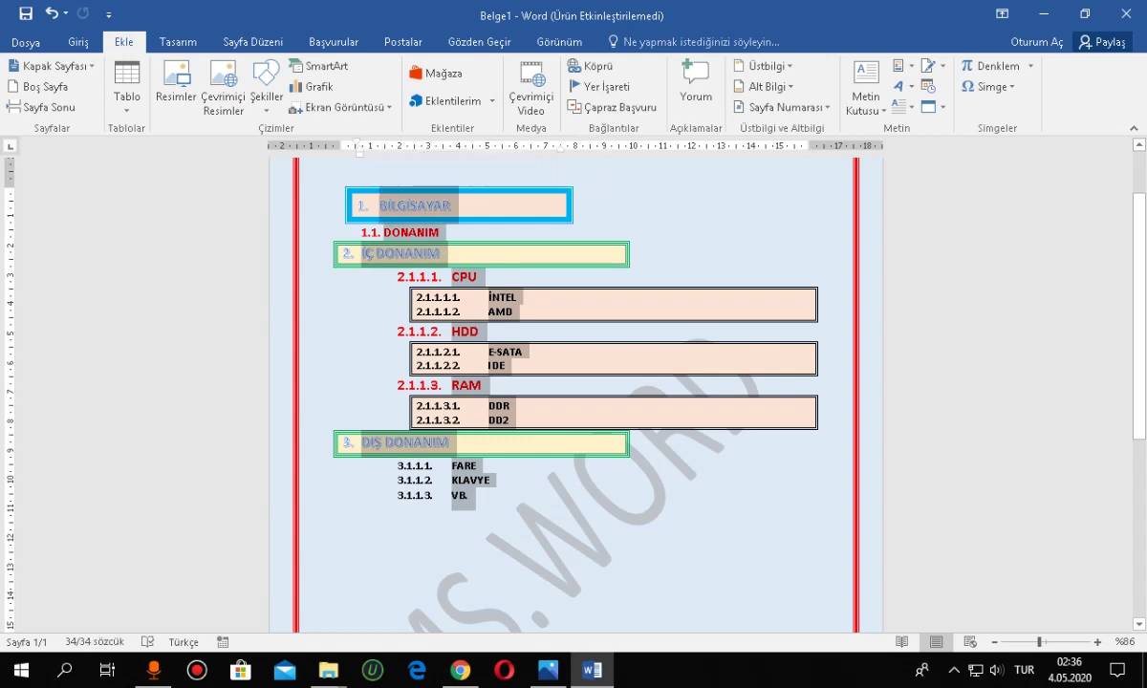